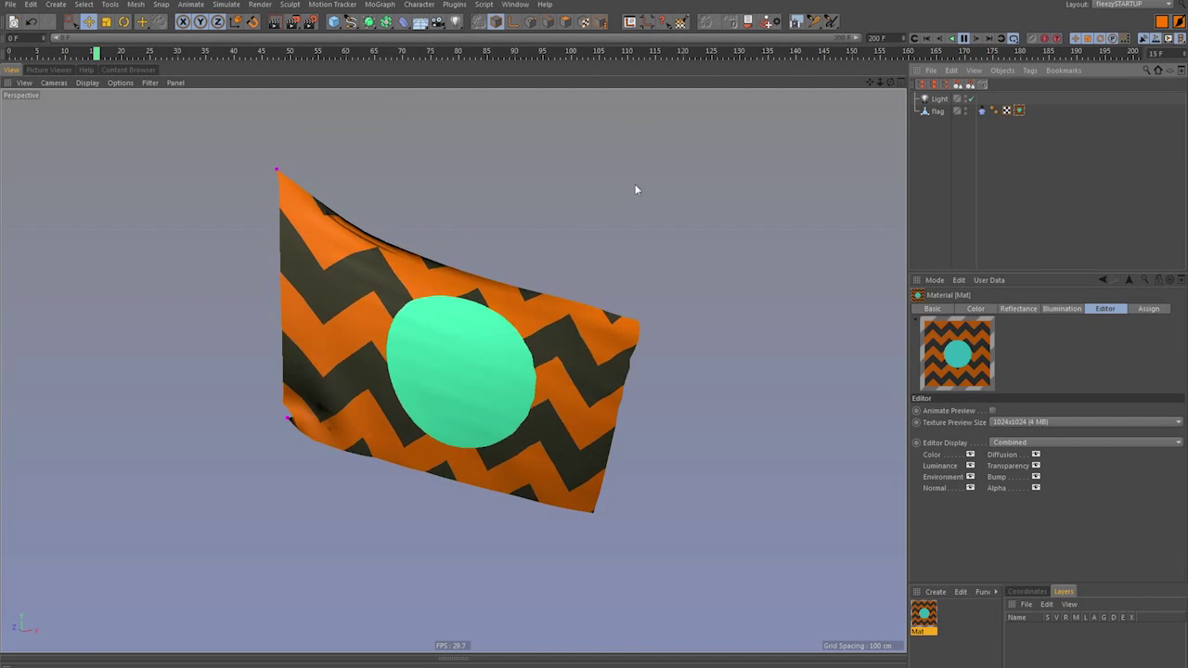
- Examine the cache settings of the flag's Cloth tag
left_click(982, 111)
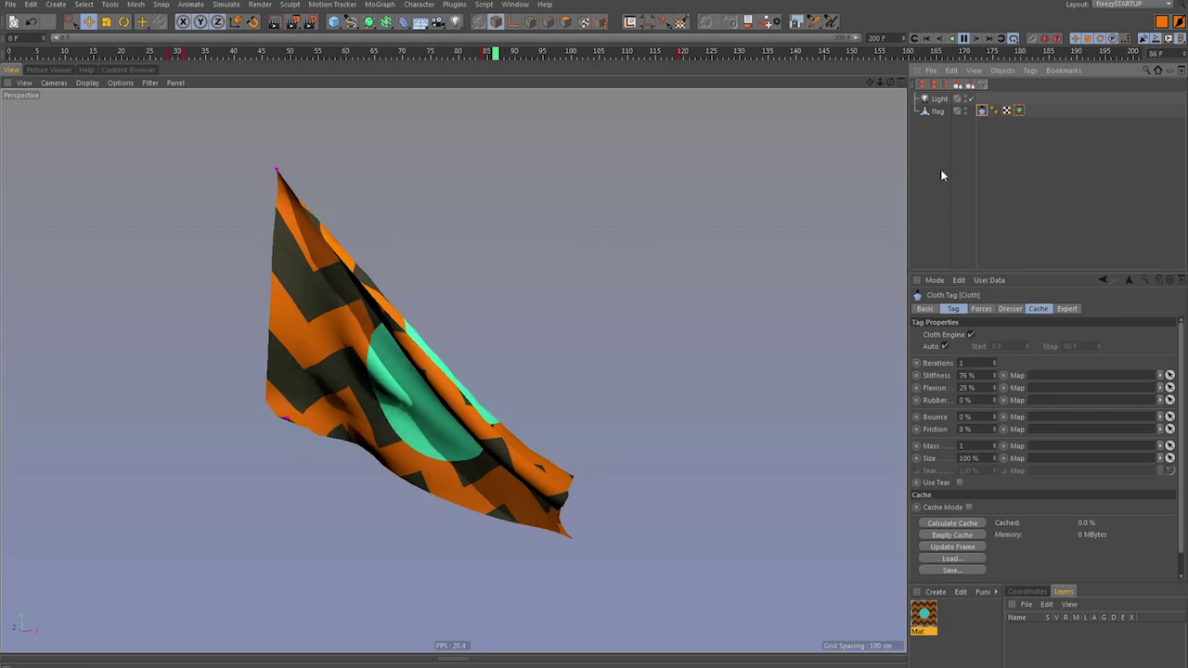
left_click(1040, 309)
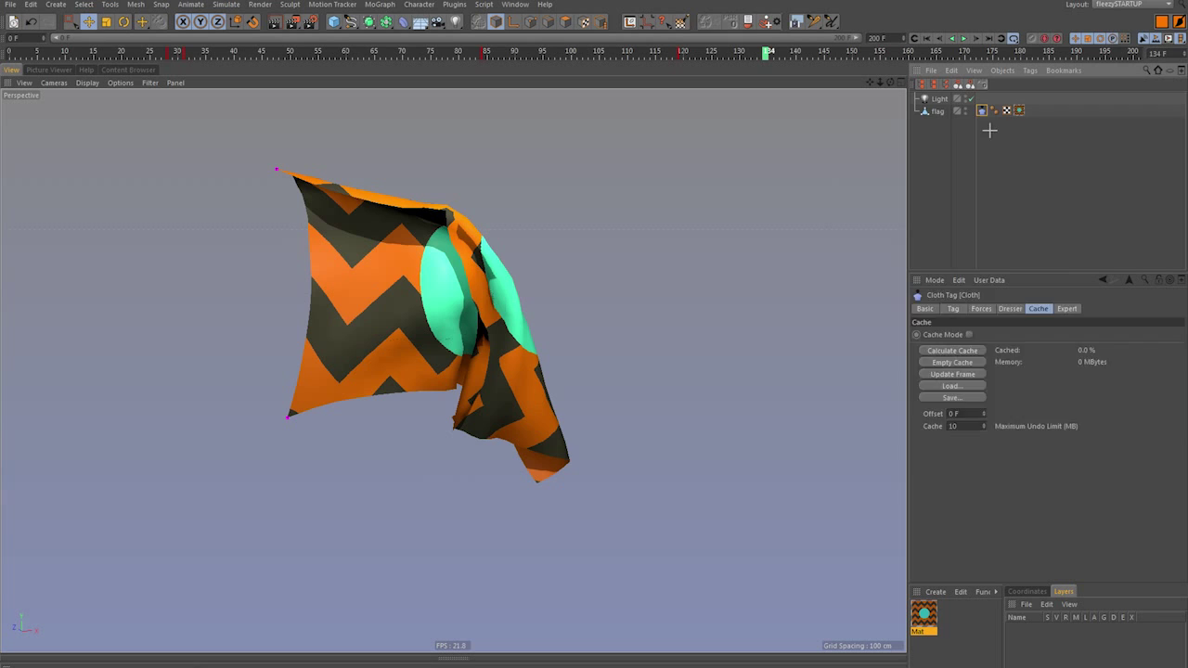
- Add a Point Cache tag to the flag and move it to the end of the flag's tags
left_click(936, 112)
right_click(936, 112)
mouse_move(972, 135)
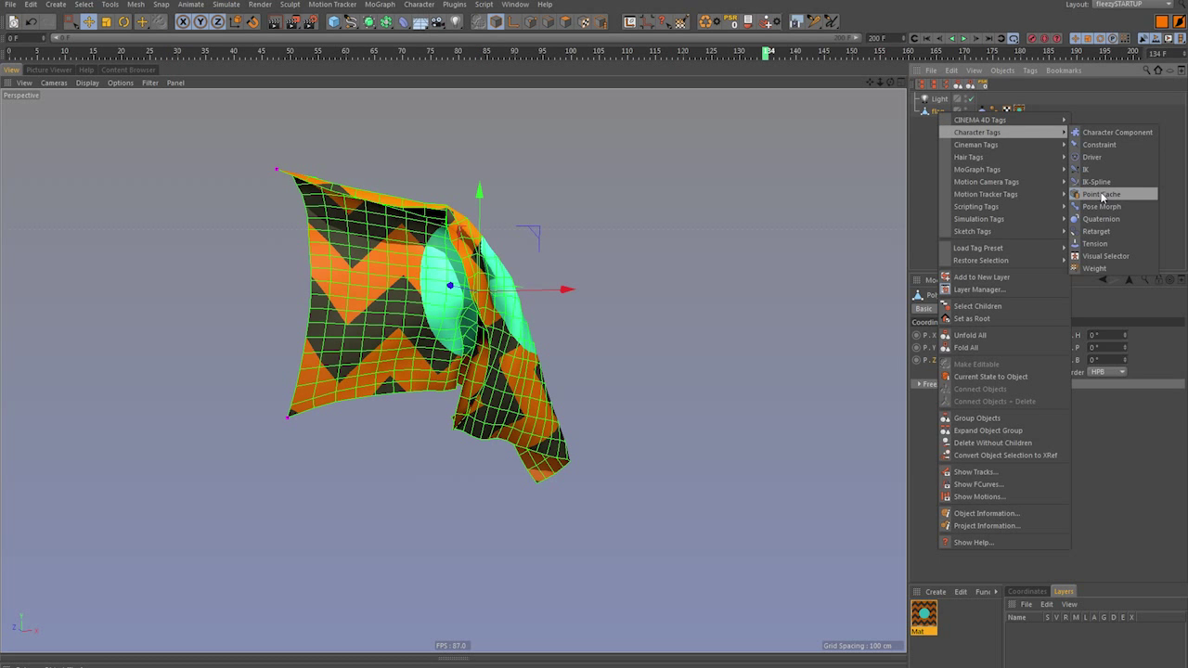
left_click(1103, 195)
left_click(1012, 158)
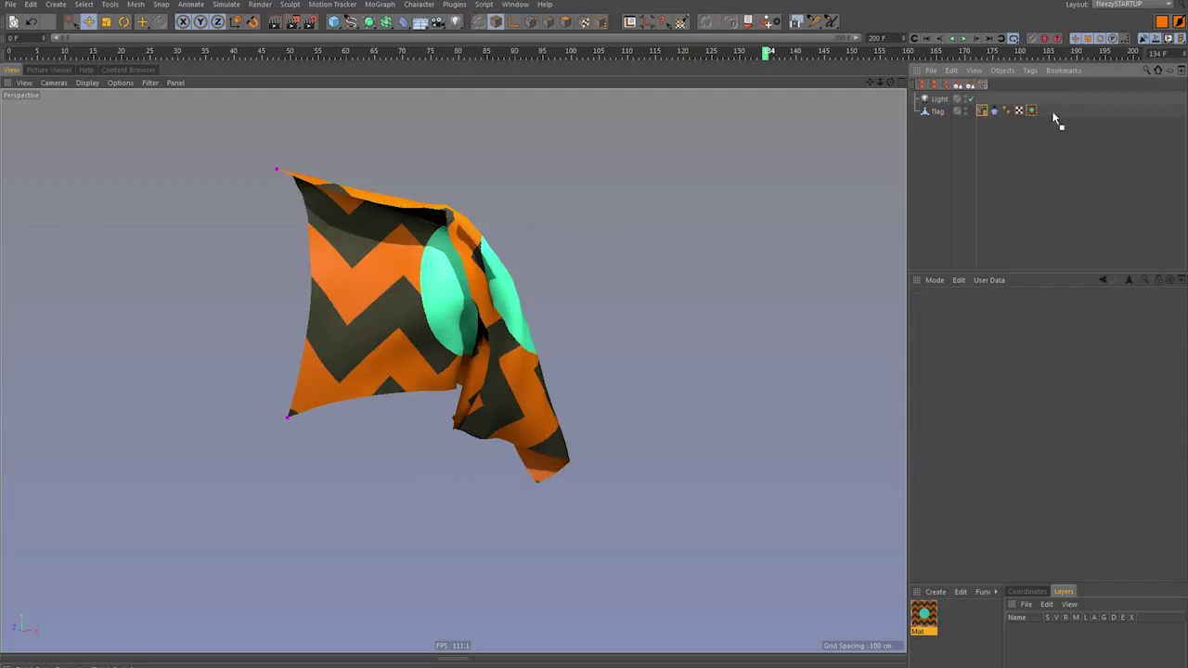
left_click_drag(1039, 112, 1039, 112)
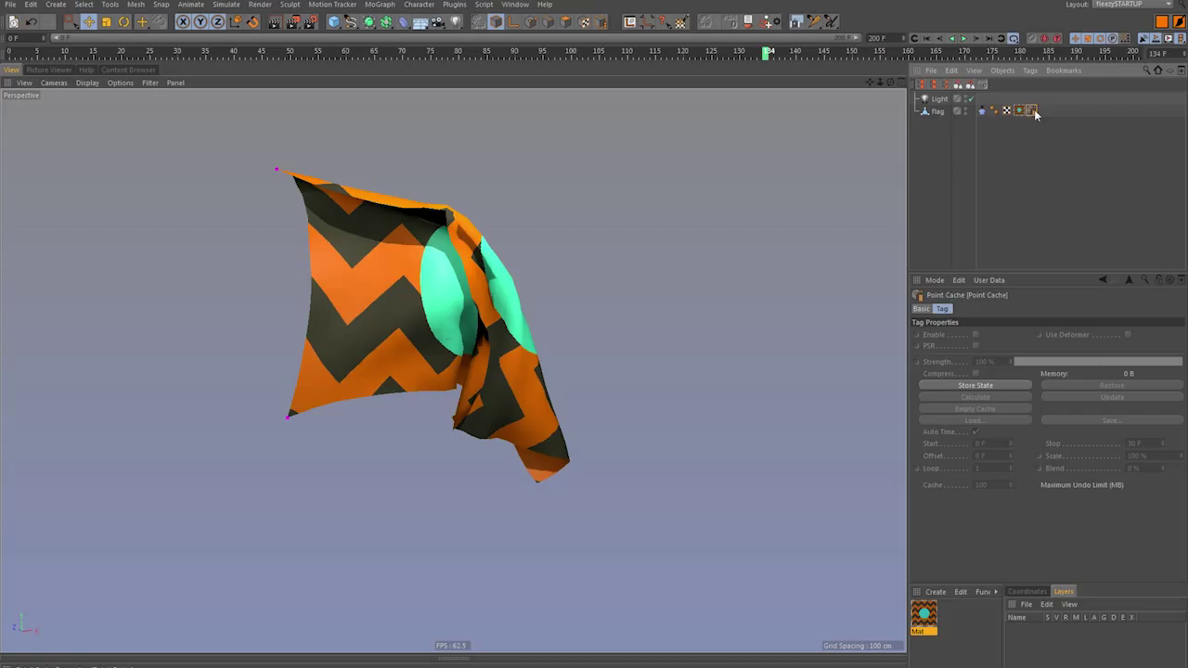
- Rewind to the first frame and play the flag's live cloth simulation with its Cloth tag selected
left_click(937, 111)
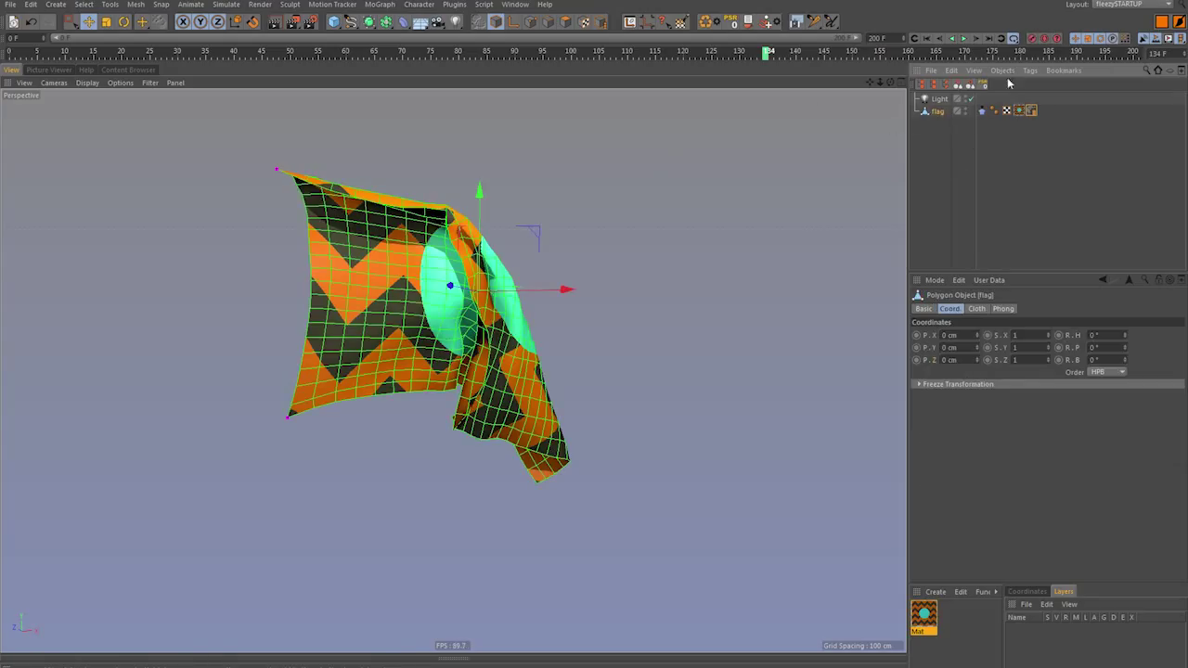
key("shift+f")
left_click(983, 110)
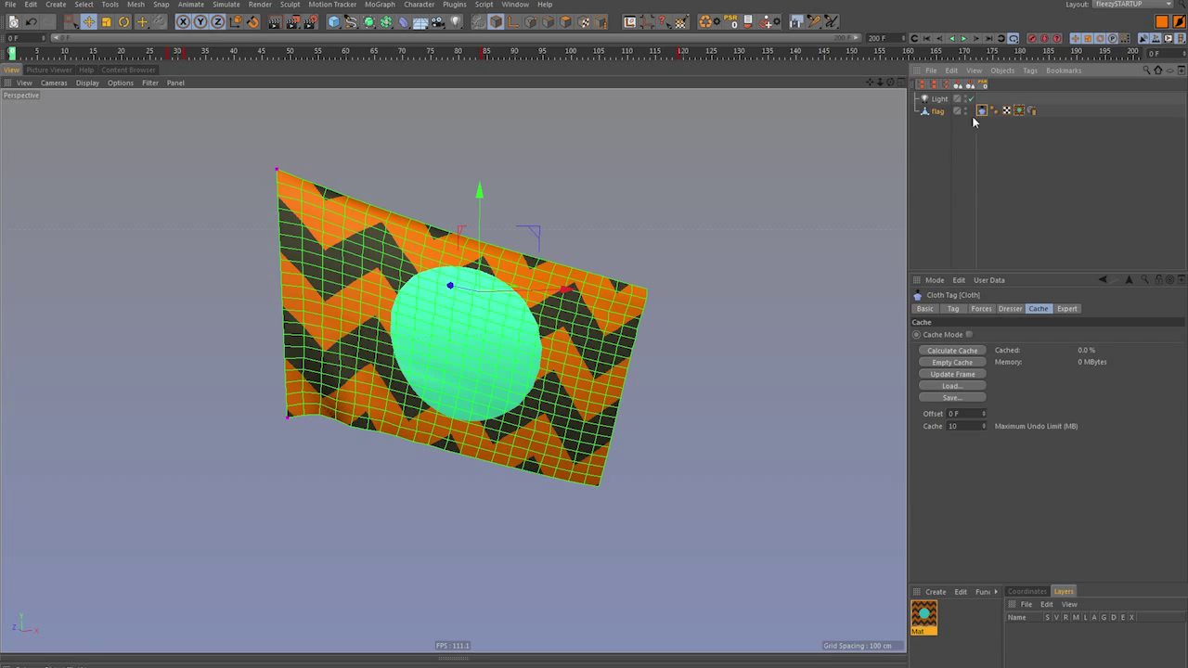
key("F8")
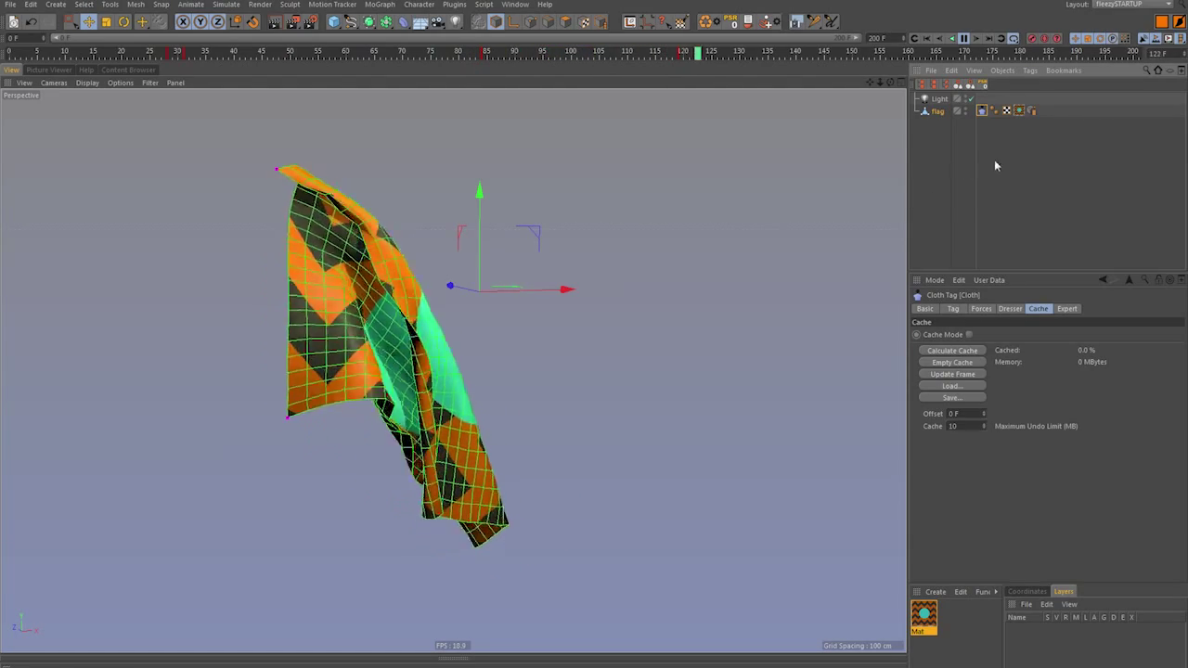
- Stop playback, return to frame 0, store the flag's state in the Point Cache tag and calculate the cache
left_click(1033, 111)
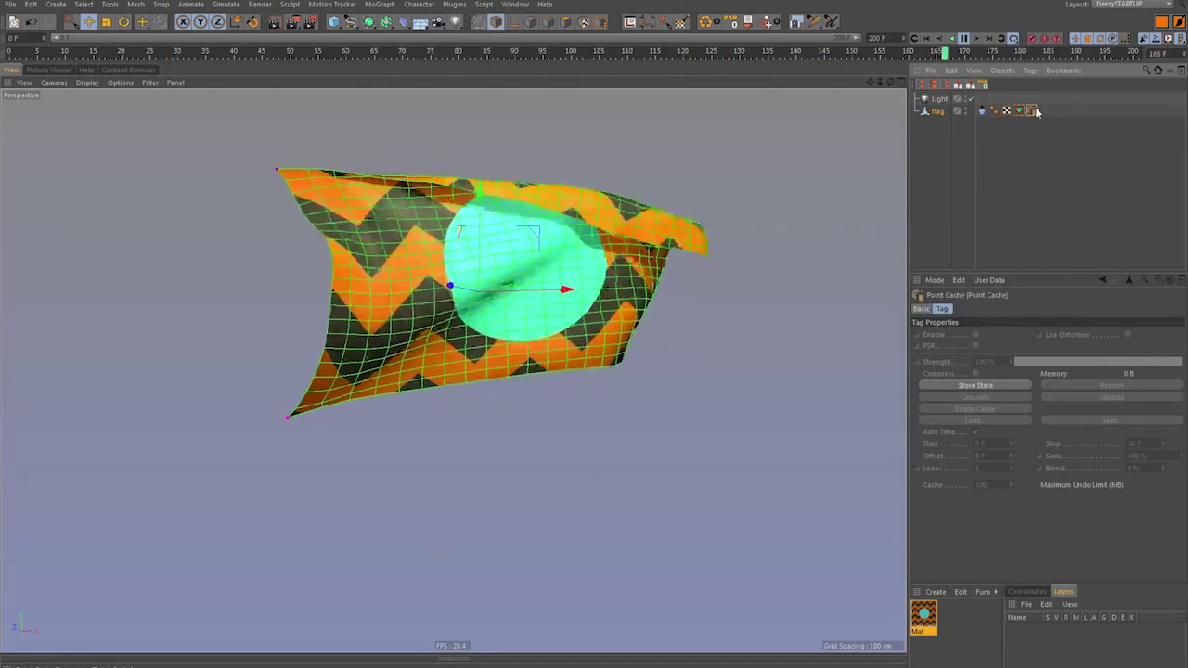
key("F8")
key("shift+f")
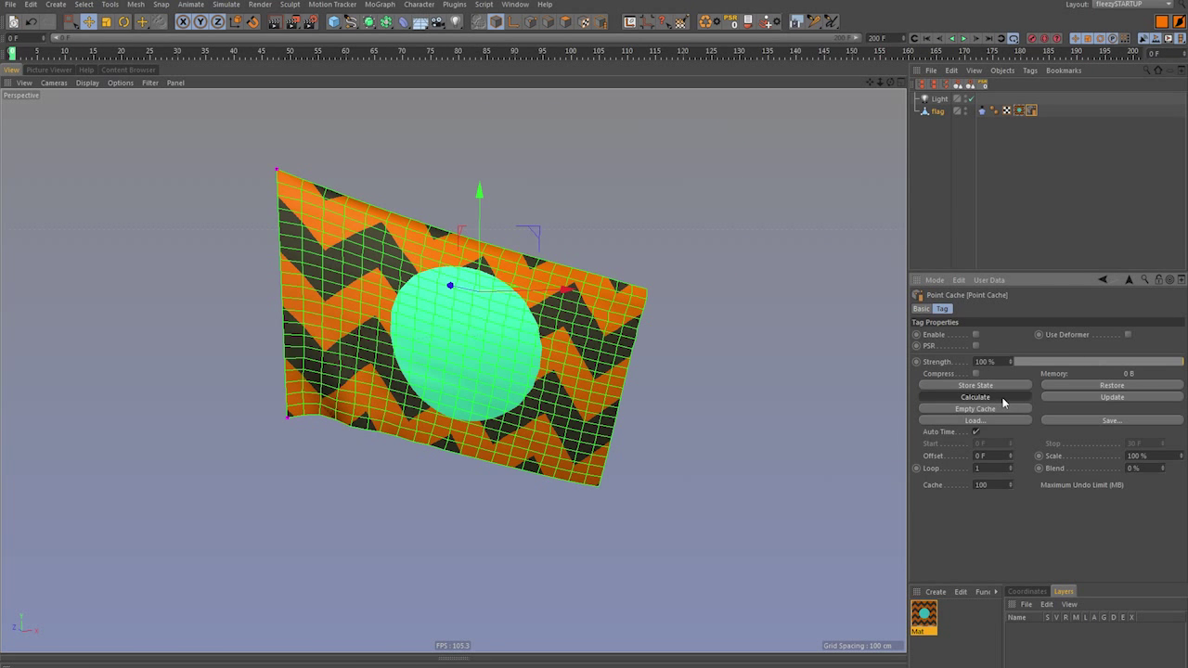
left_click(1003, 402)
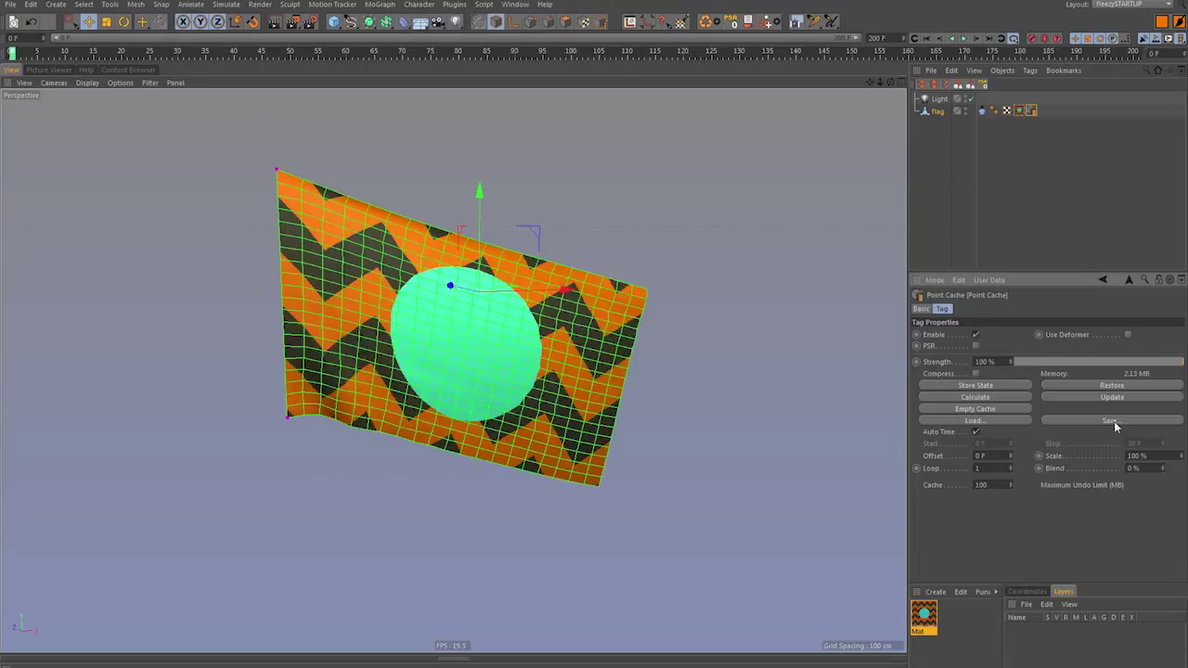
- Delete the flag's Cloth tag and play the animation from the point cache alone
left_click(936, 137)
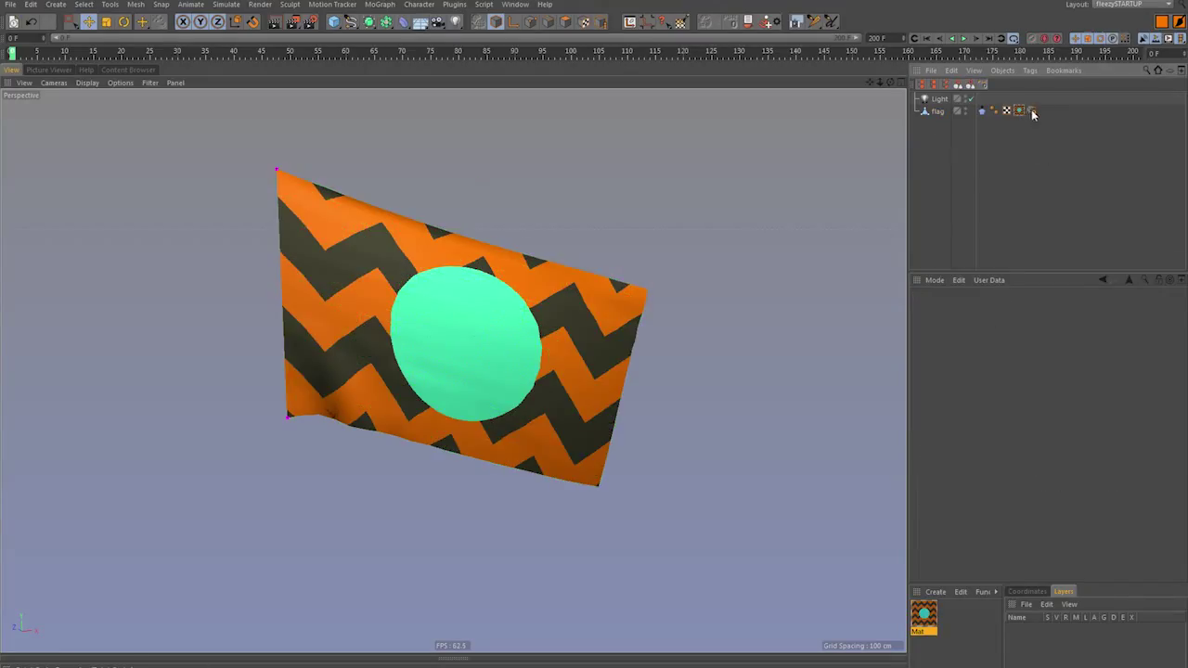
left_click(982, 111)
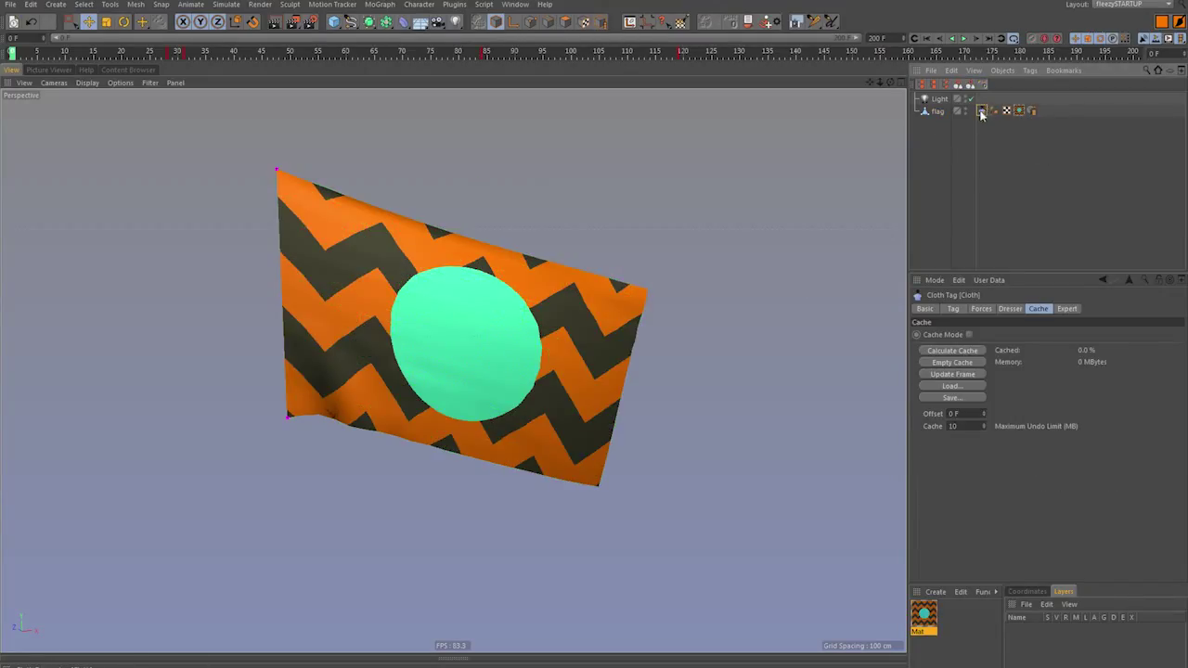
key("Delete")
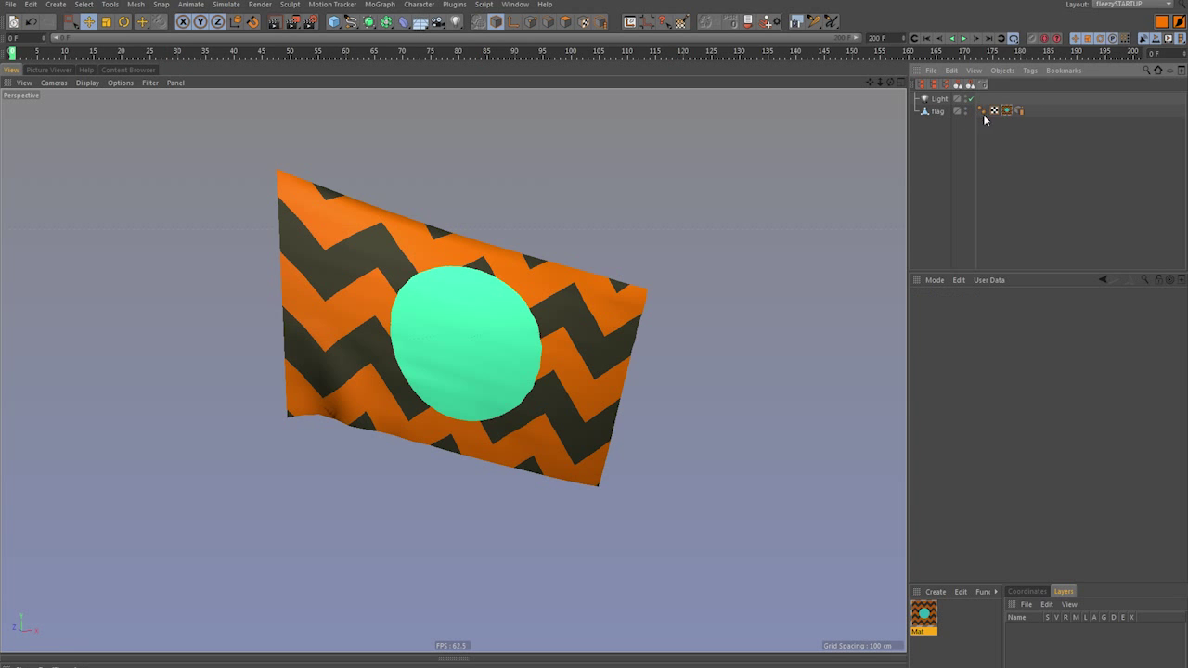
key("F8")
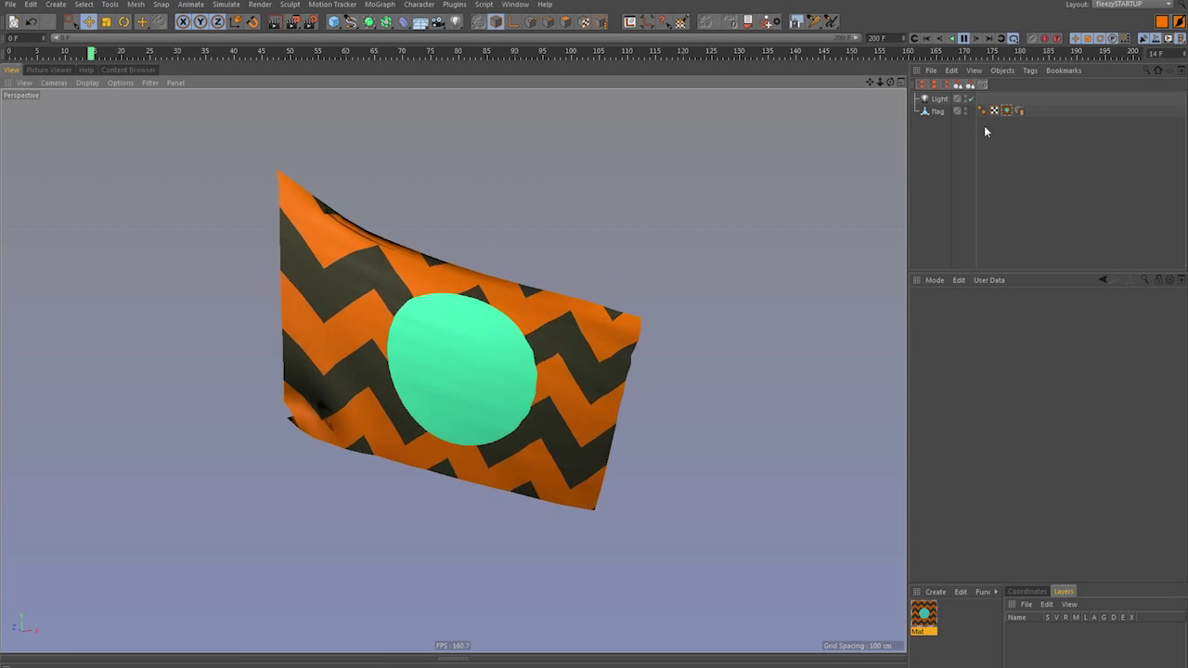
- Set the point cache's Loop to 2 and extend the timeline and its preview range to 400 frames
left_click(1020, 111)
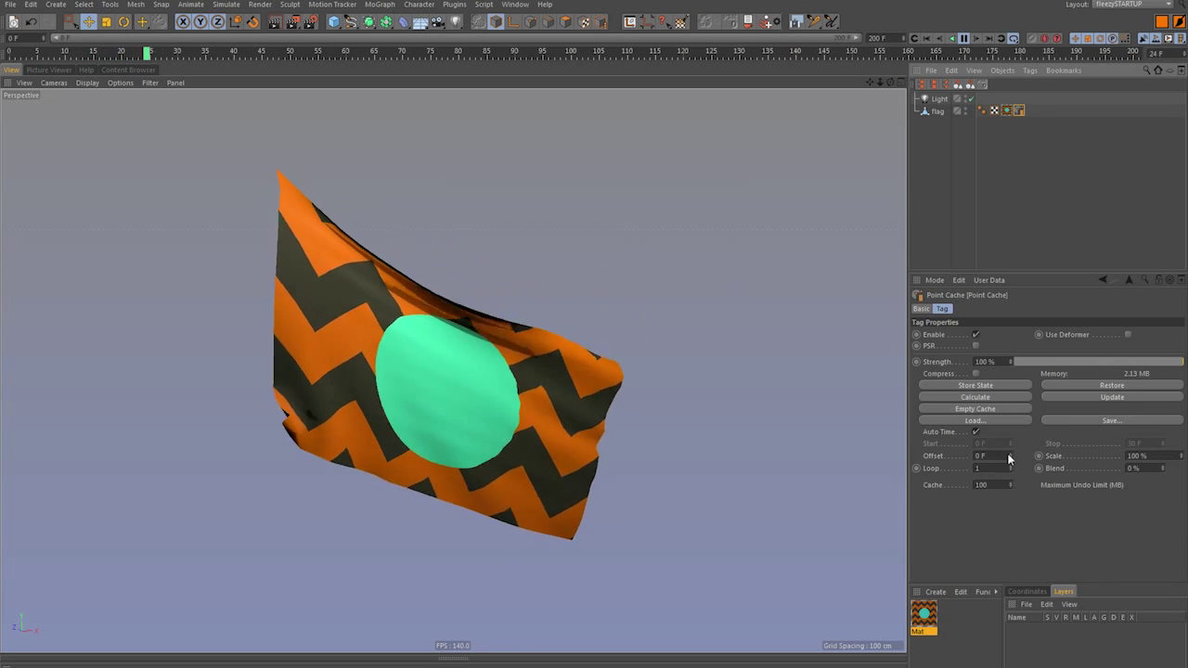
left_click_drag(984, 468, 967, 460)
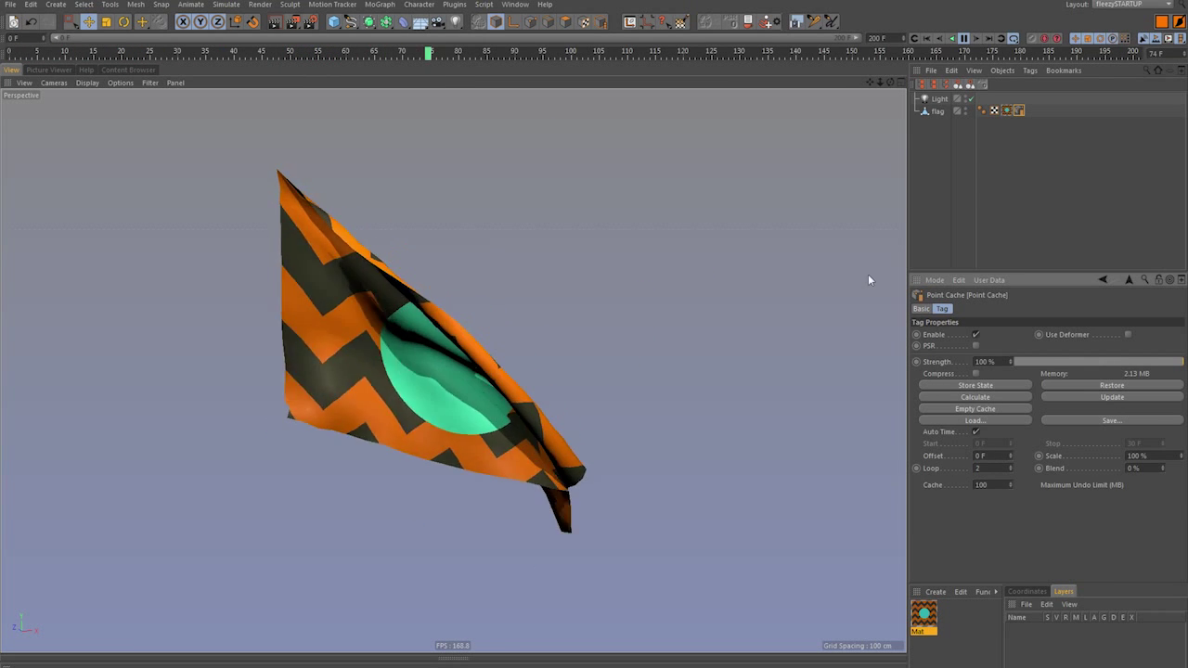
type("4")
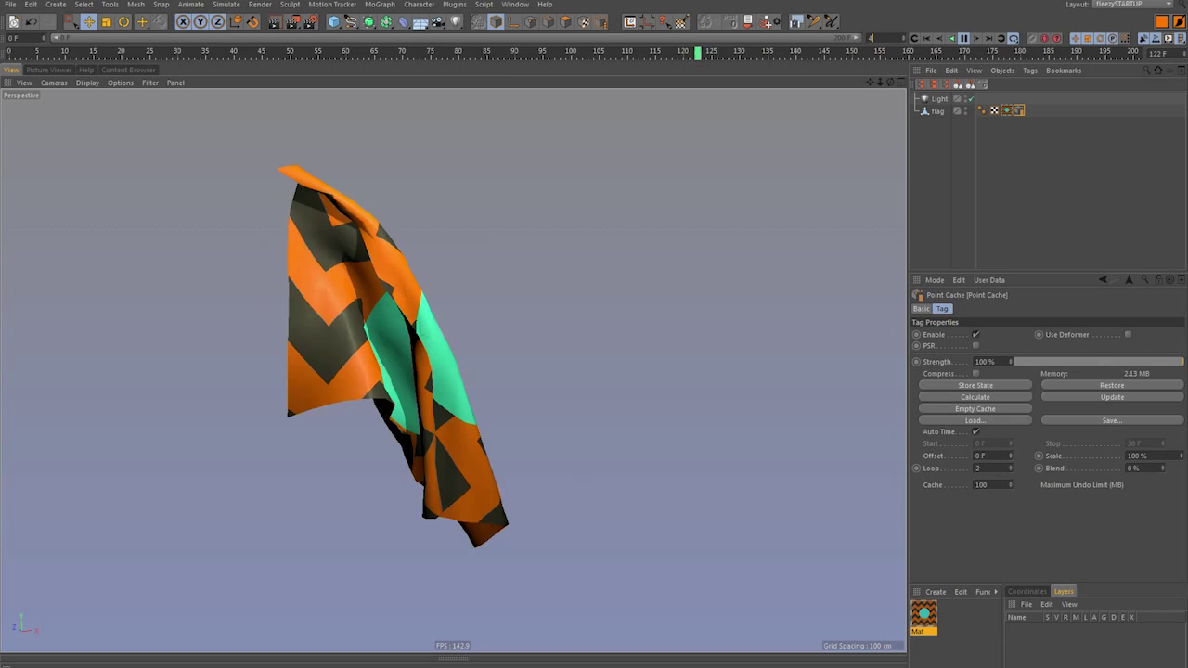
type("00")
key("Return")
left_click_drag(461, 38, 859, 38)
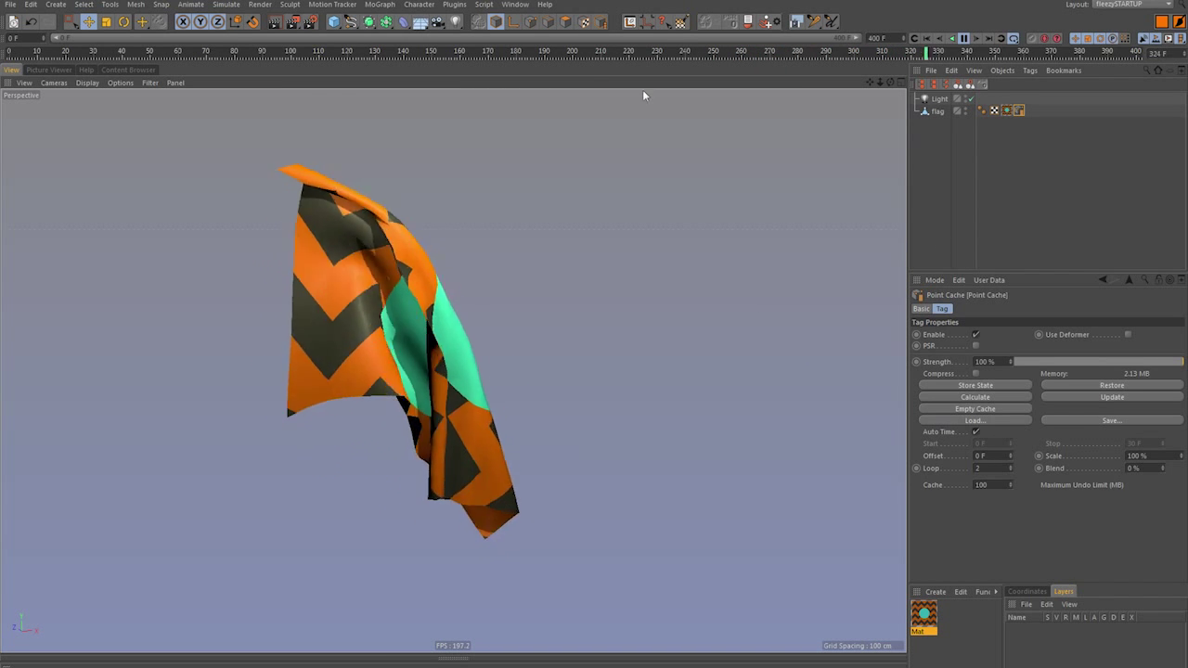
- Scrub across the seam between the two loops and set the point cache's Blend to 20 %
left_click_drag(551, 43, 454, 66)
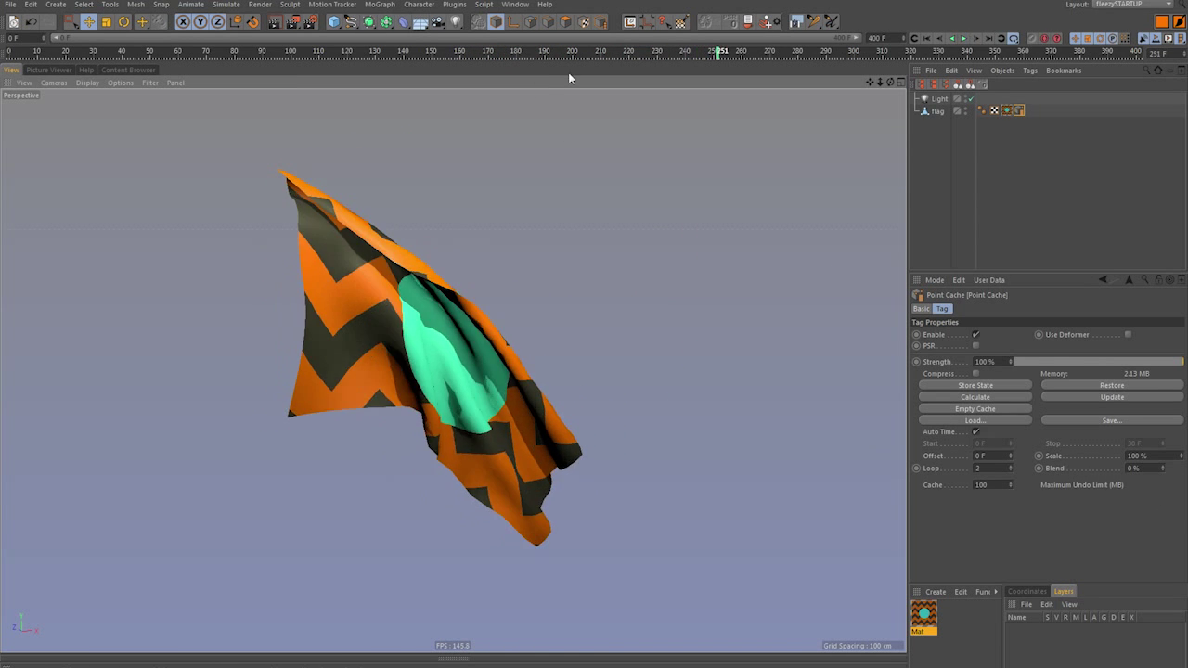
left_click(488, 50)
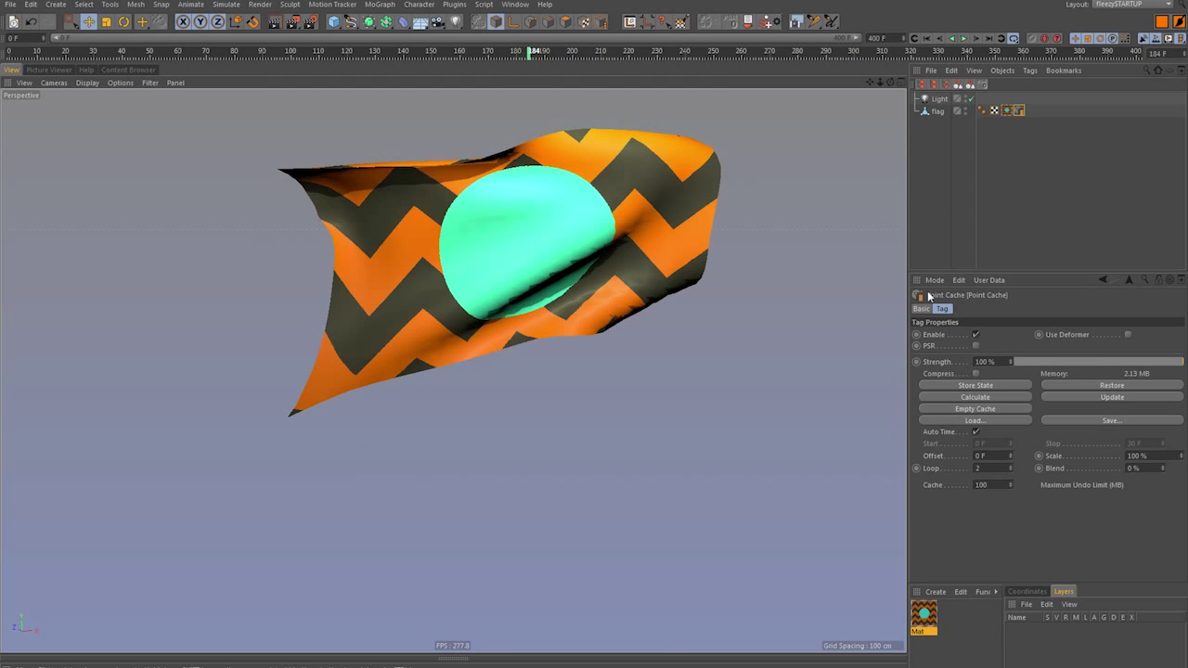
type("20")
key("Return")
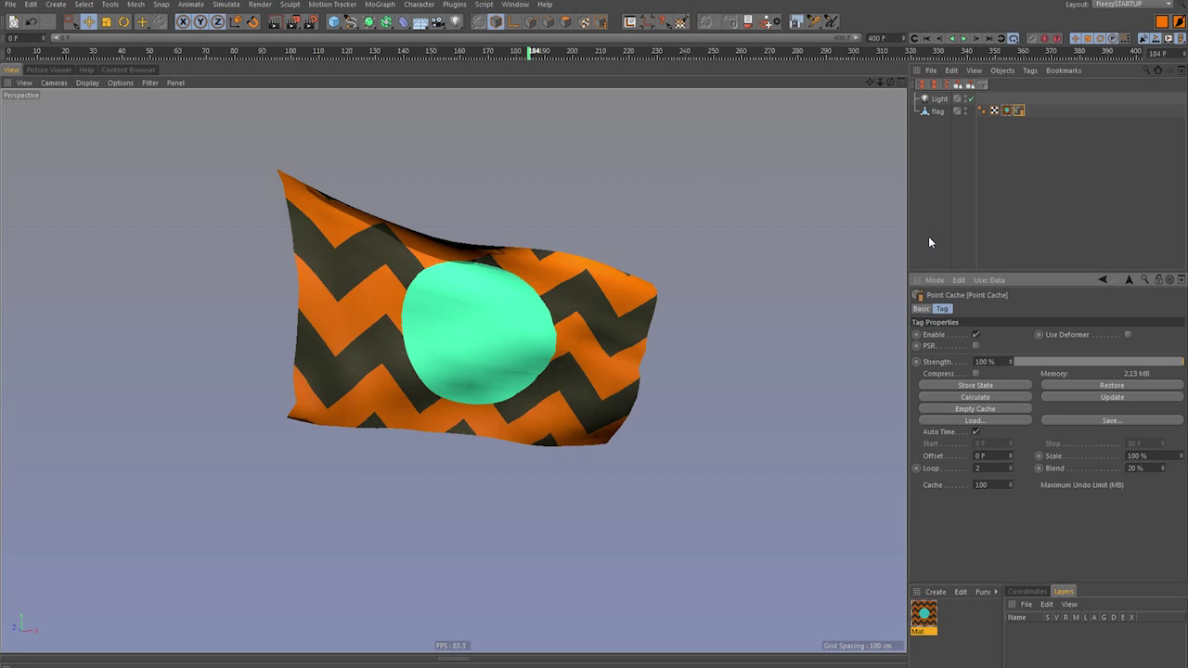
- Scrub and play the flag animation around the loop seam to check the blended transition
left_click_drag(523, 55, 421, 58)
key("F8")
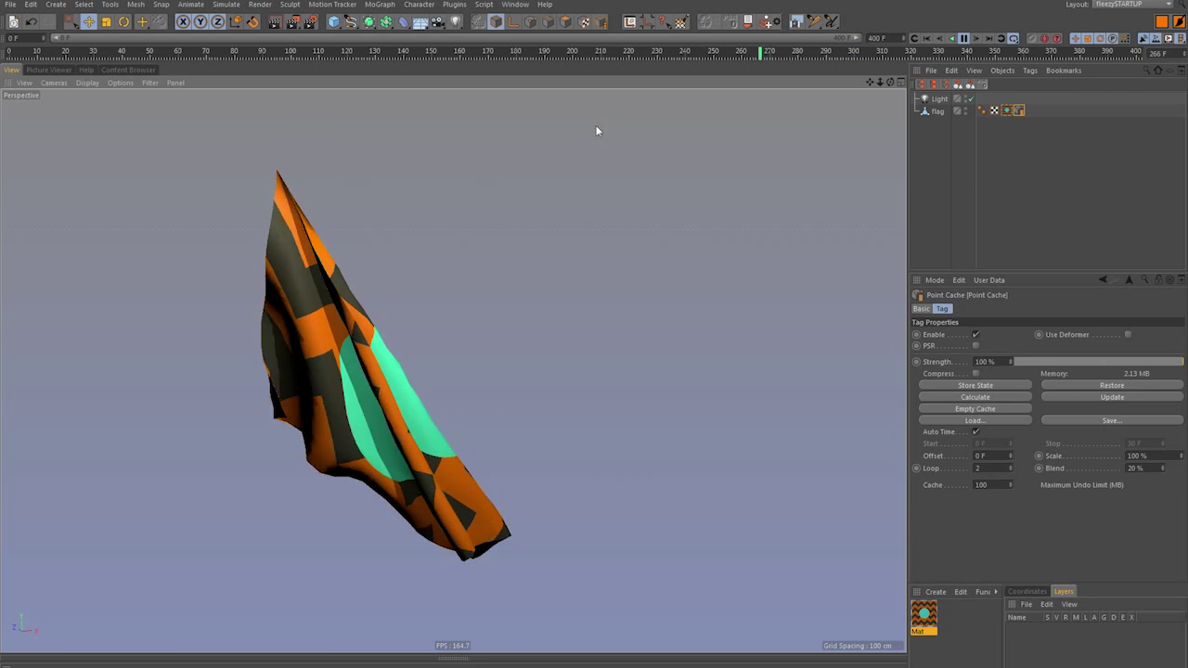
mouse_move(551, 51)
left_mouse_down()
mouse_move(578, 48)
mouse_move(414, 60)
left_mouse_up()
key("F8")
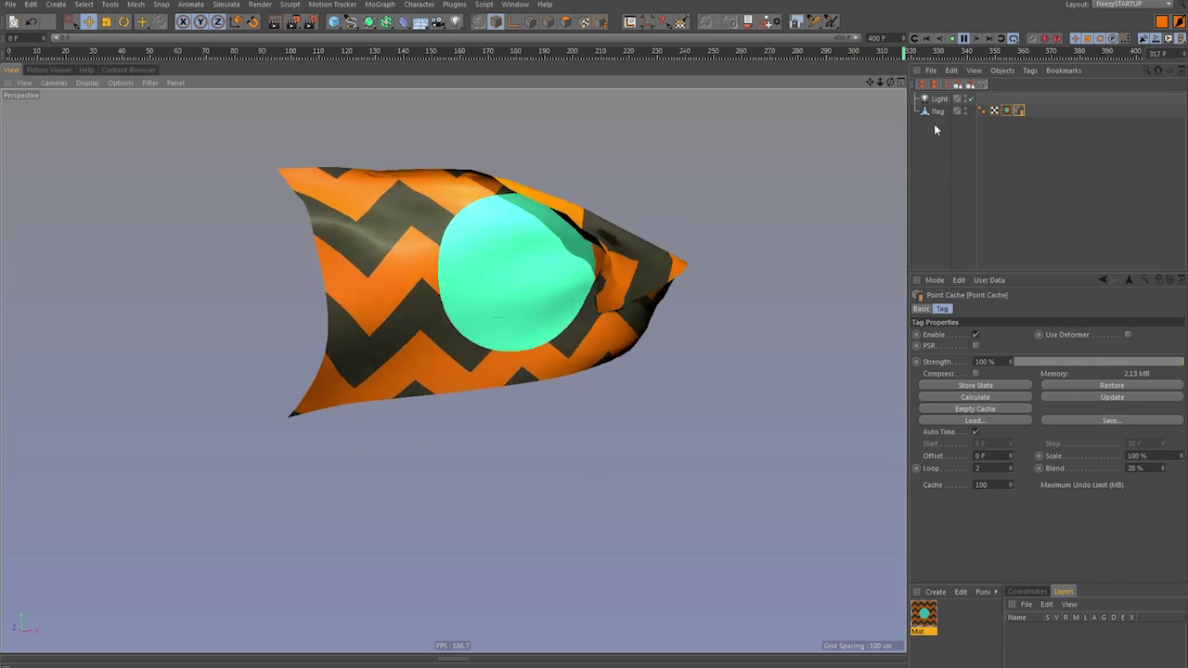
- Stop playback and set the point cache's Loop to 100
key("F8")
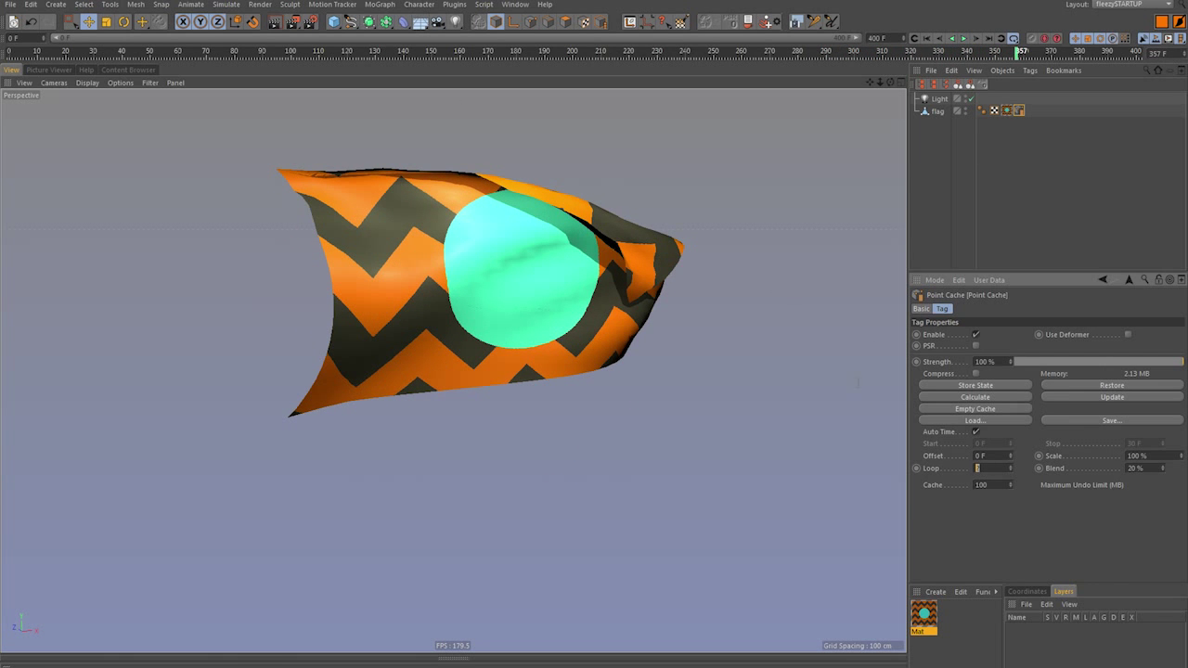
type("0")
key("Return")
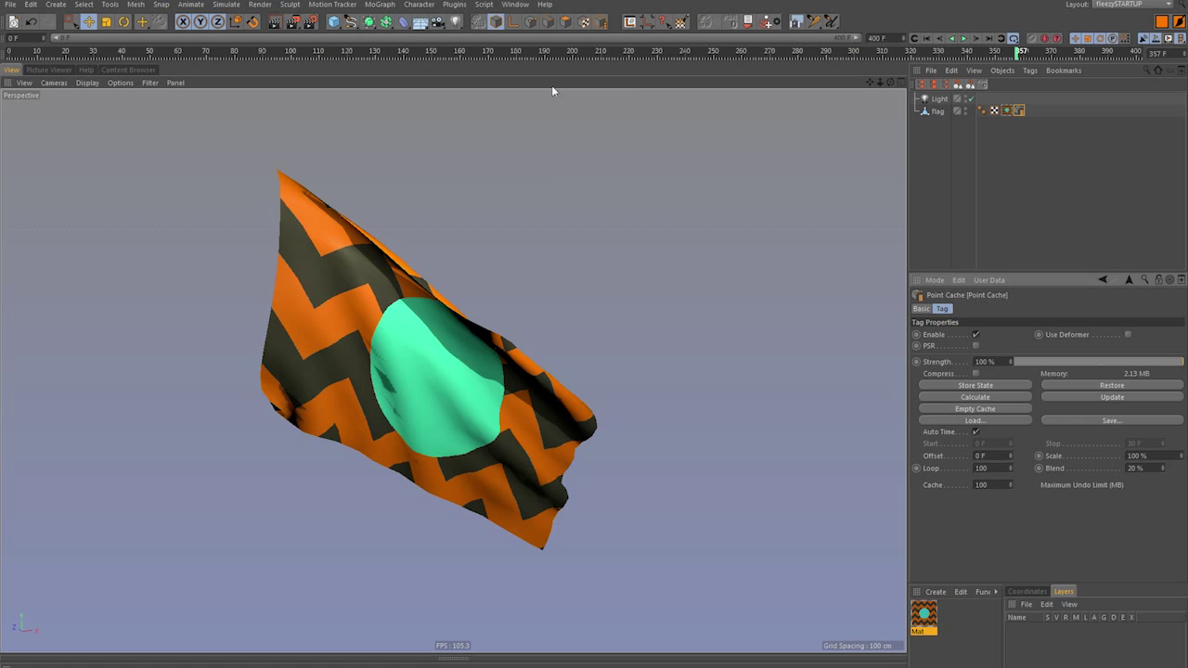
- Play and scrub the flag animation around frame 200 to check the repeated loops
left_click_drag(430, 54, 353, 53)
key("F8")
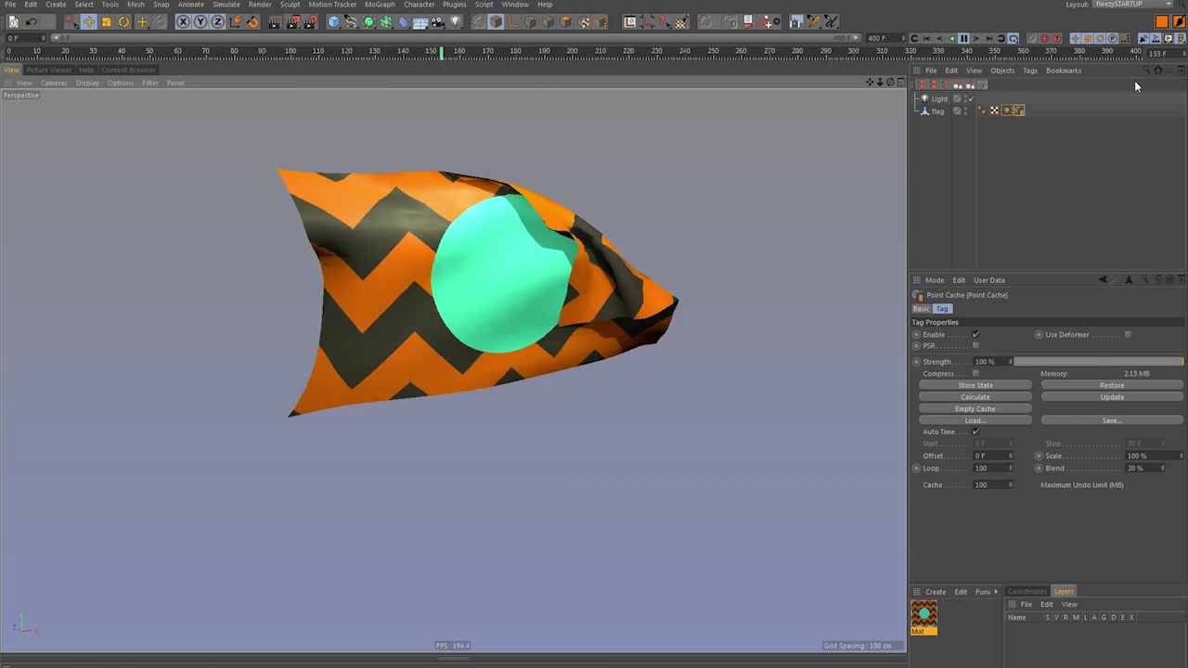
key("F8")
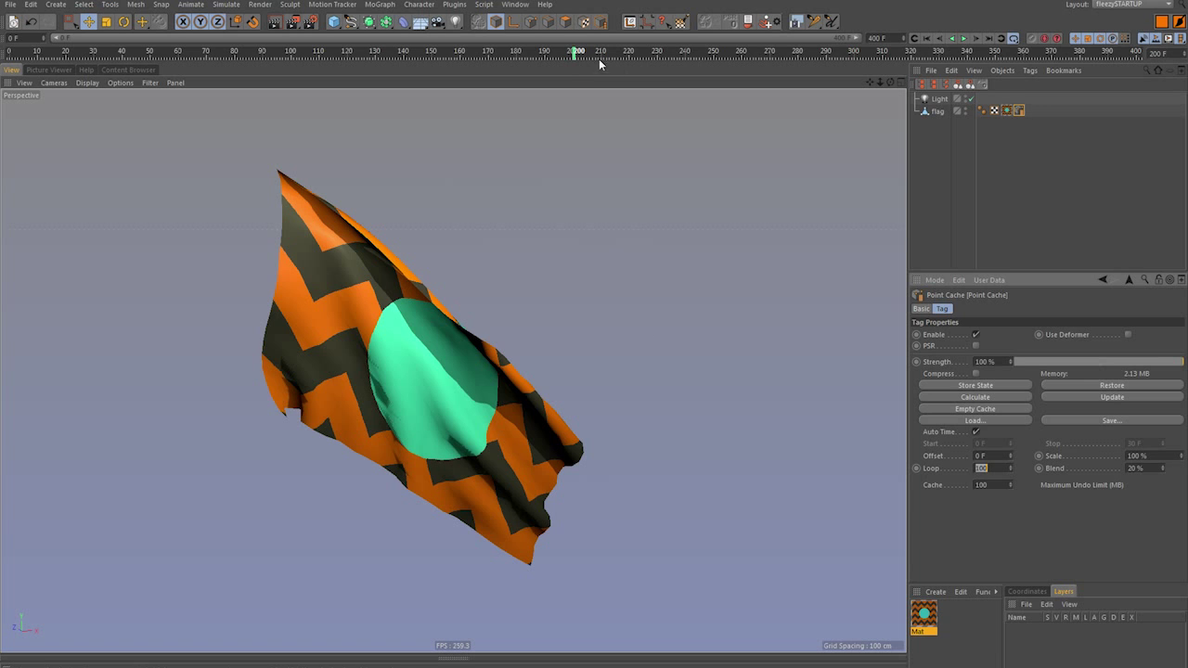
mouse_move(599, 59)
left_mouse_down()
mouse_move(616, 62)
mouse_move(73, 93)
mouse_move(213, 73)
mouse_move(776, 58)
left_mouse_up()
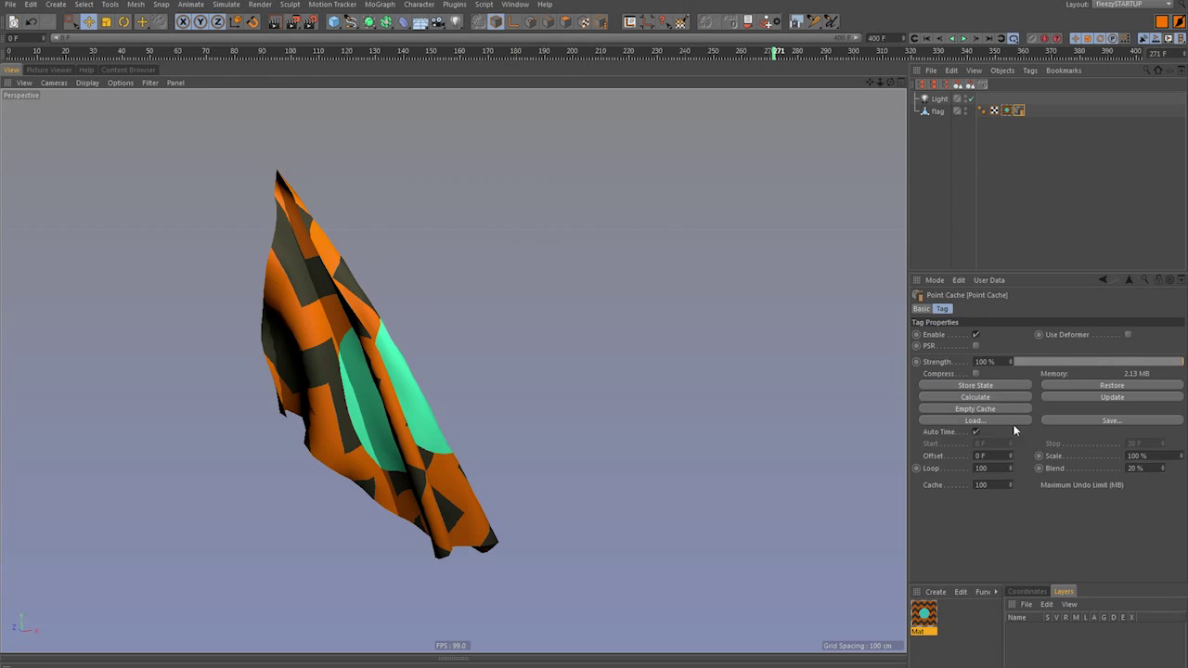
mouse_move(552, 53)
left_mouse_down()
mouse_move(509, 58)
mouse_move(637, 53)
mouse_move(479, 72)
mouse_move(663, 66)
mouse_move(440, 82)
mouse_move(631, 72)
mouse_move(633, 109)
left_mouse_up()
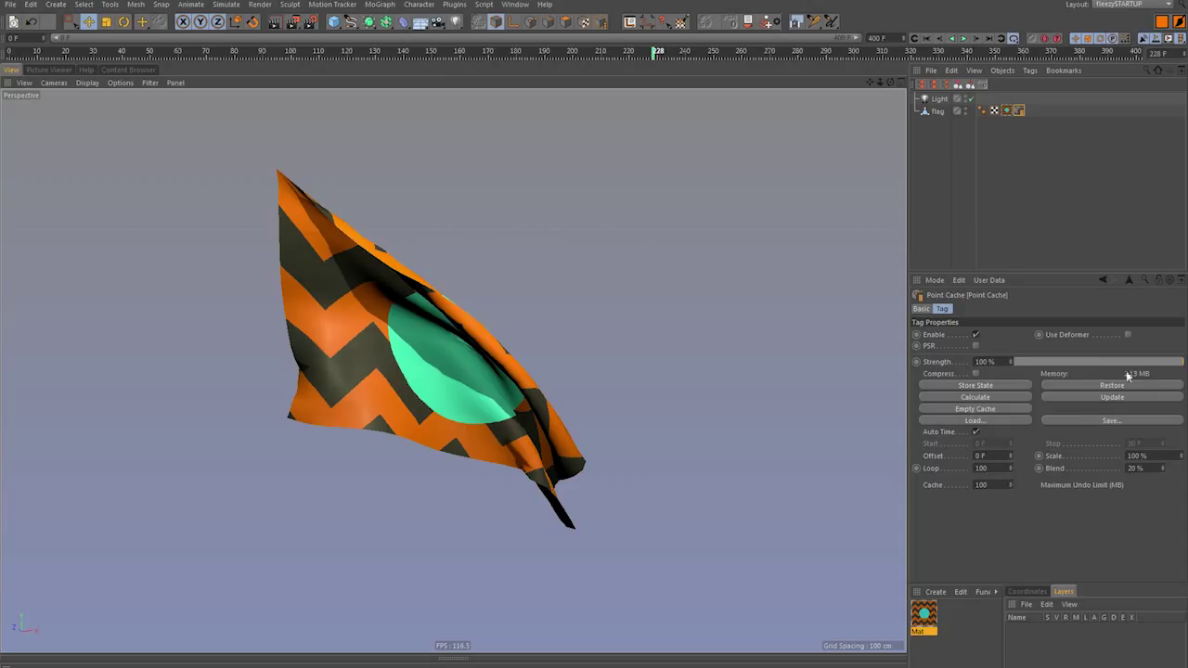
- Duplicate the flag with its Point Cache tag, offsetting the copy about 257 cm along the X axis
left_click(931, 163)
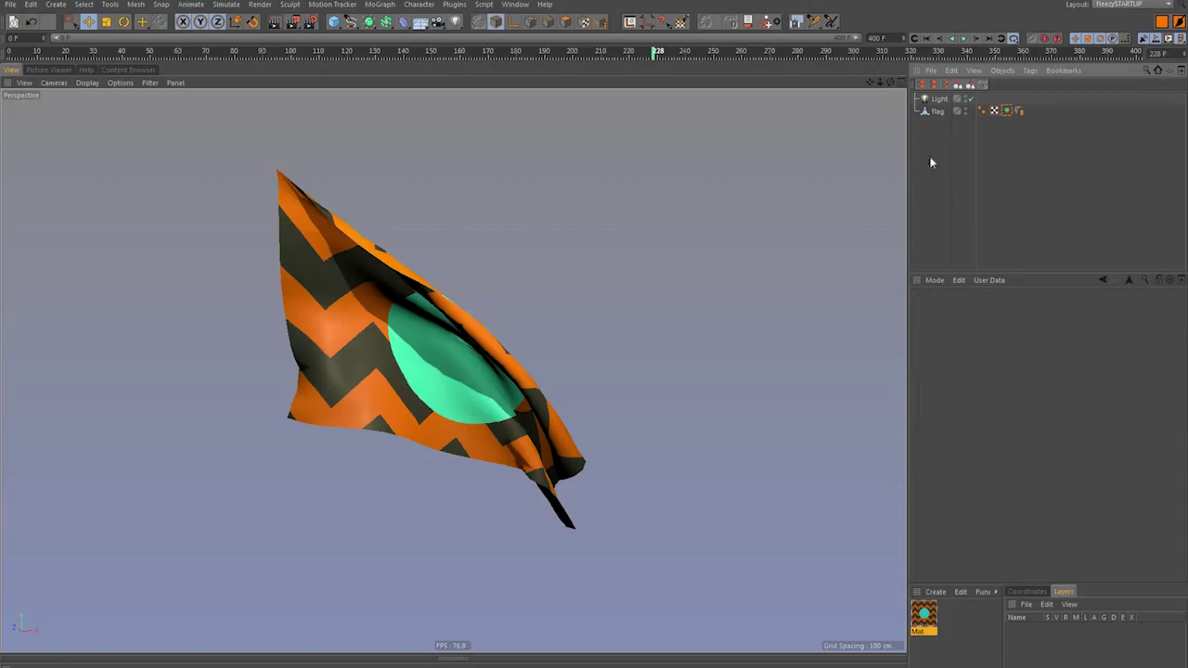
left_click(1020, 110)
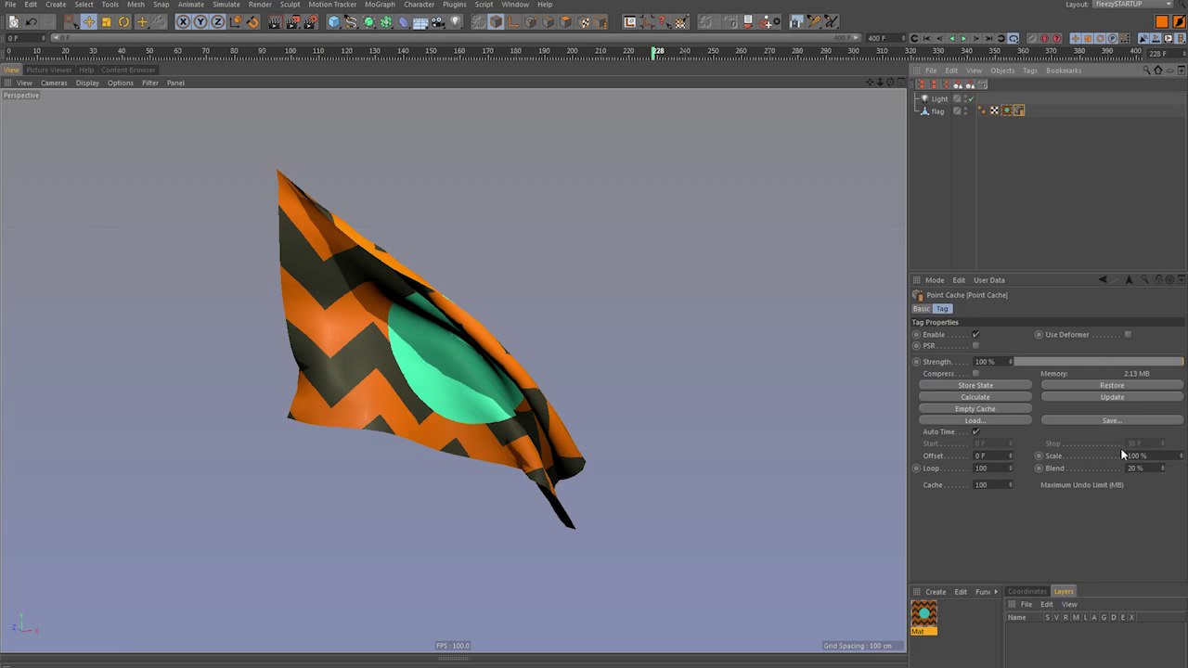
left_click(930, 111)
key("e")
left_click_drag(458, 317, 383, 323, "alt")
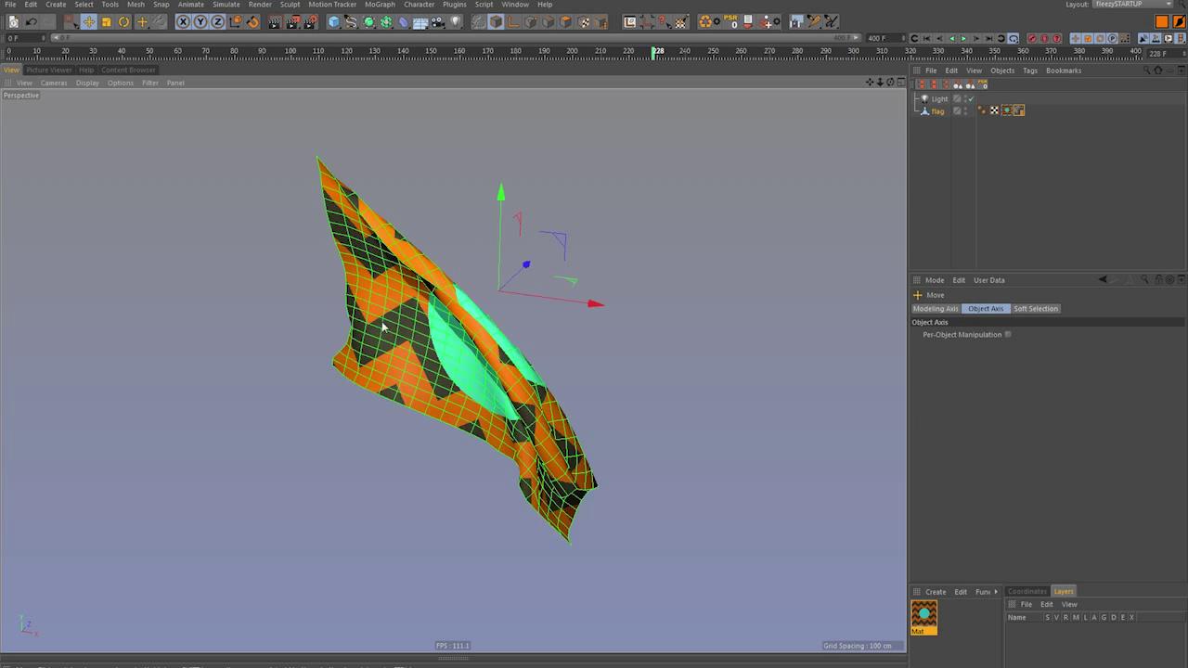
left_click_drag(523, 276, 640, 255, "ctrl")
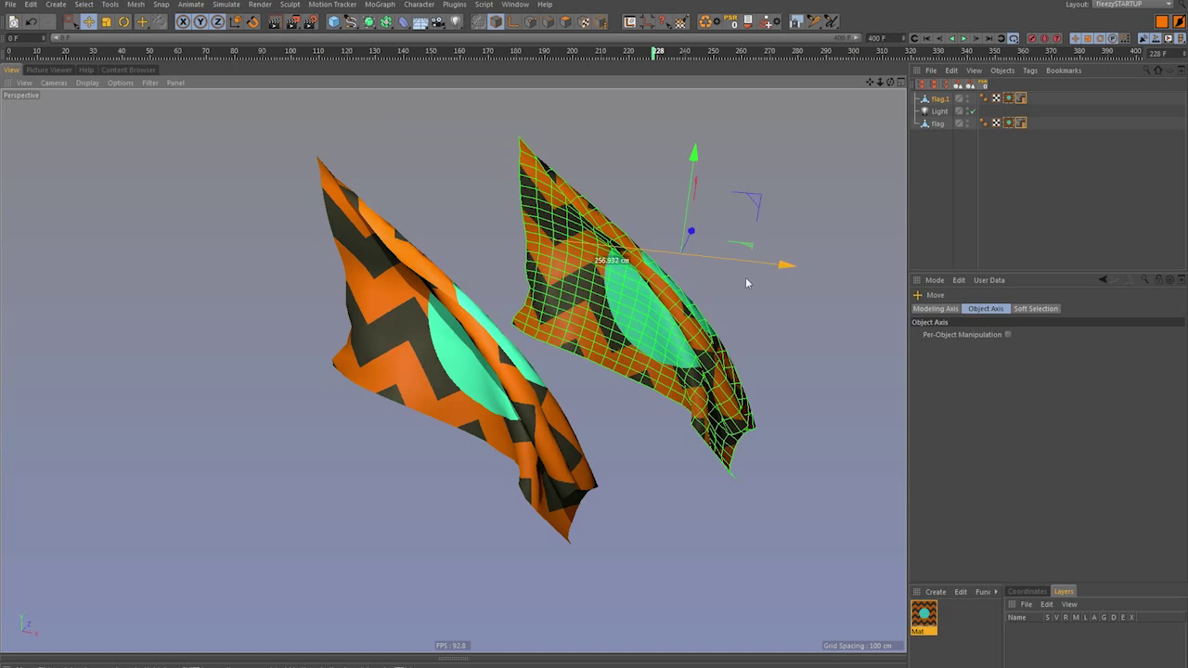
left_click_drag(747, 283, 832, 223, "alt")
- Set the duplicated flag's point cache Offset to 38 F and play the animation from the start to check it
left_click(1021, 99)
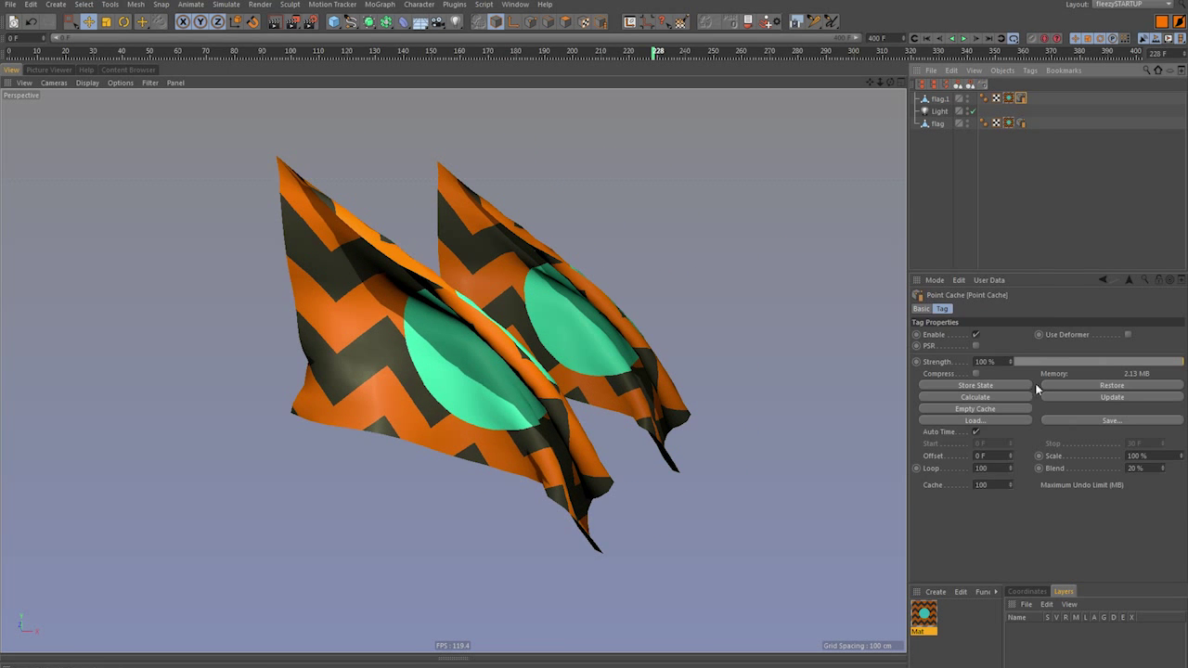
left_click(989, 456)
type("30")
key("Return")
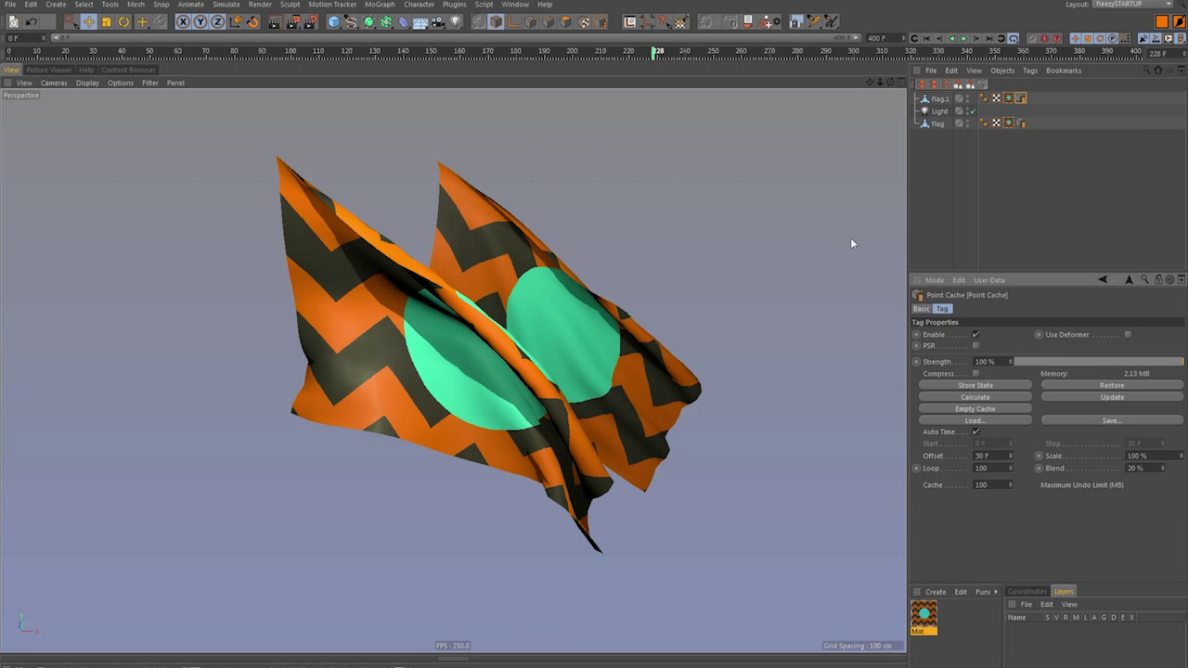
left_click_drag(1010, 455, 1013, 446)
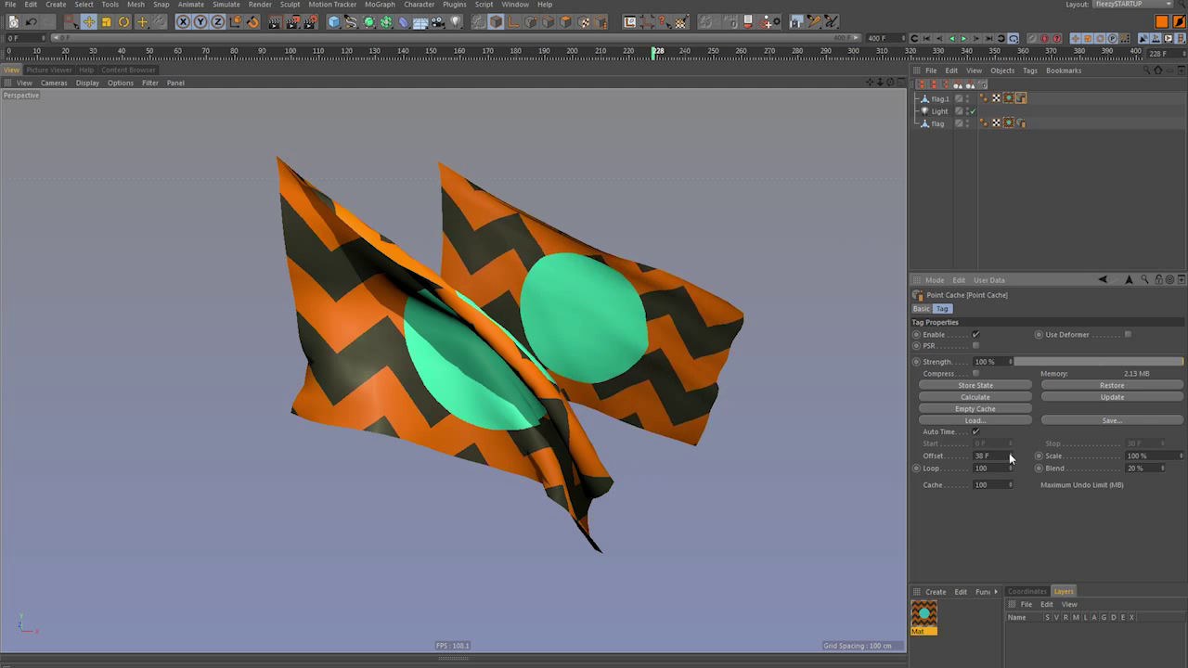
key("shift+f")
key("F8")
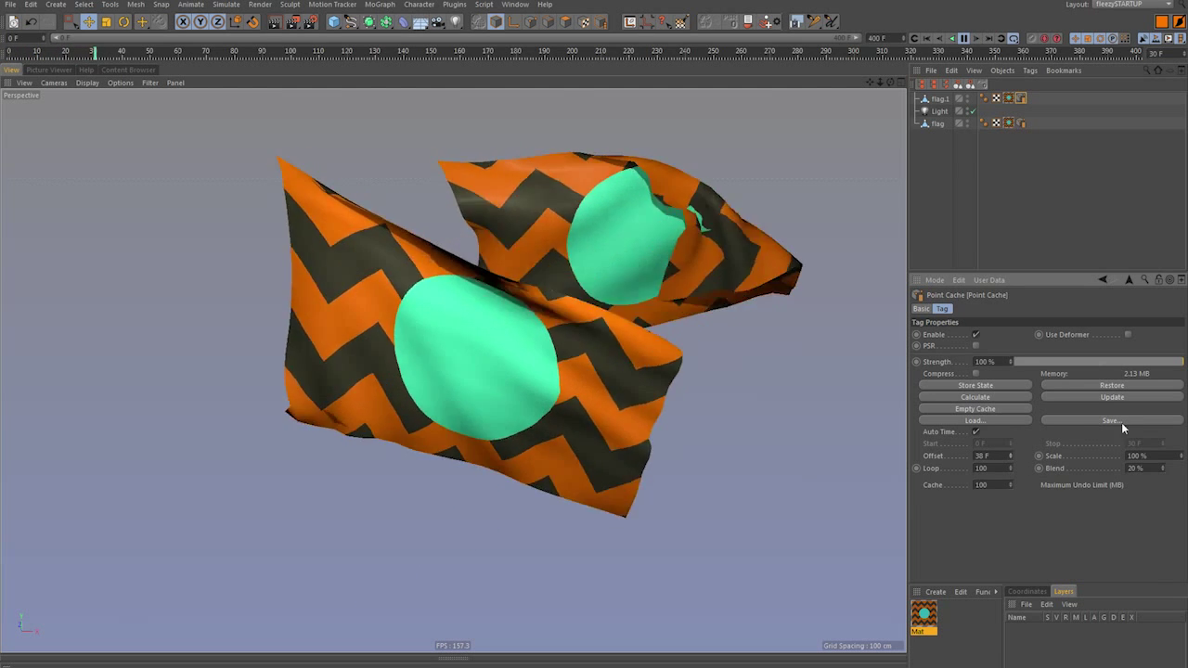
key("F8")
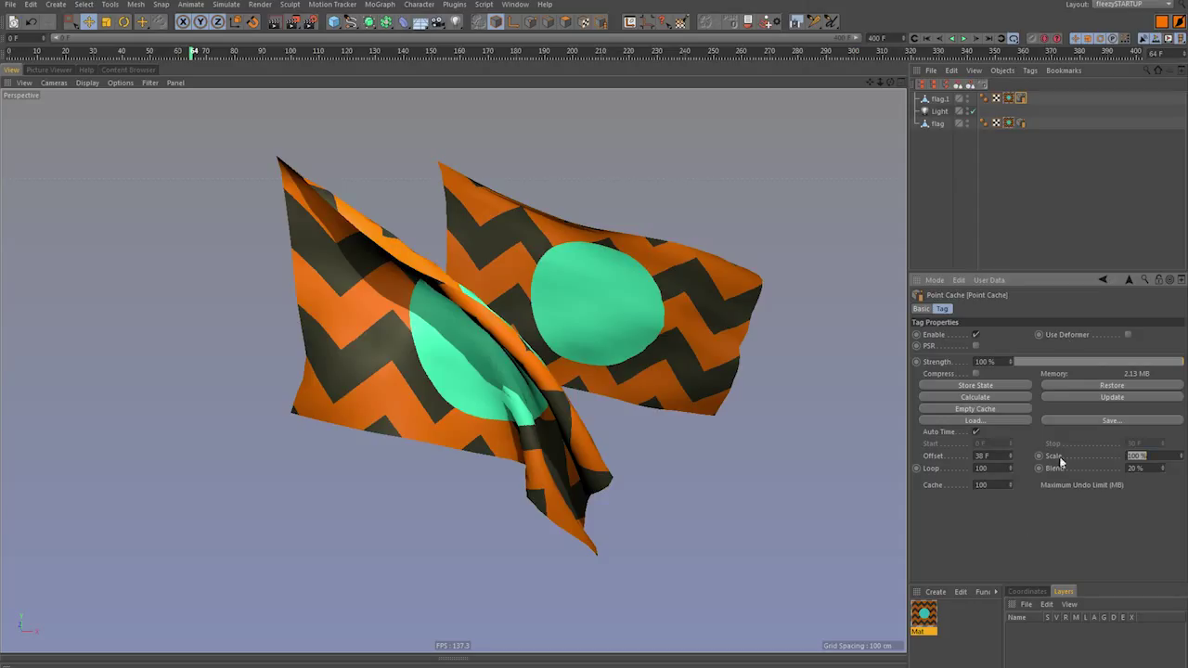
- Set the duplicated flag's point cache Scale to 200 % and replay the animation from the start
type("200")
key("Return")
key("shift+f")
key("F8")
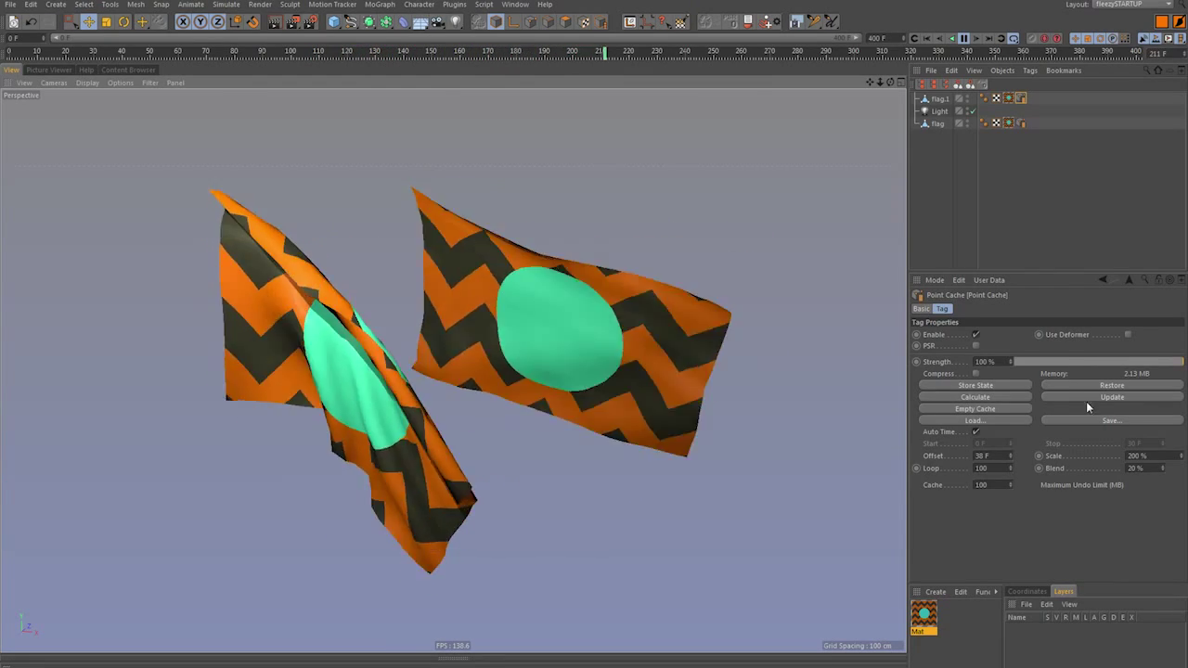
- Duplicate the second flag, place the copy at about X 619 cm, and set its point cache Scale to 20 %
left_click(938, 99)
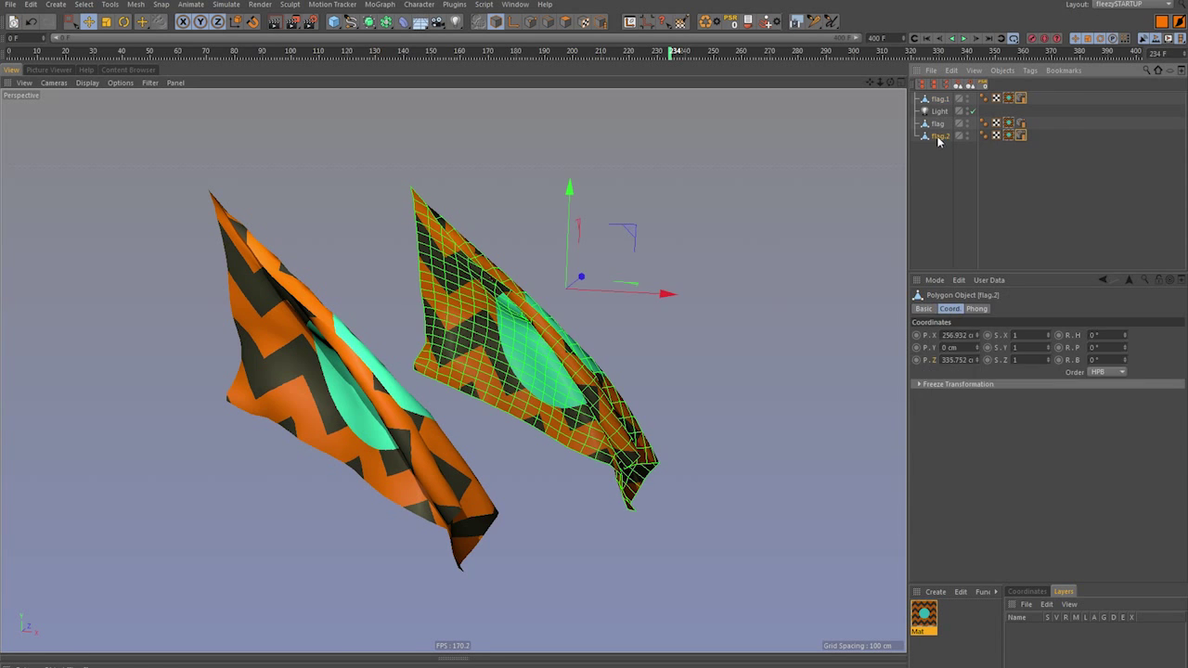
left_click_drag(623, 306, 793, 329, "ctrl")
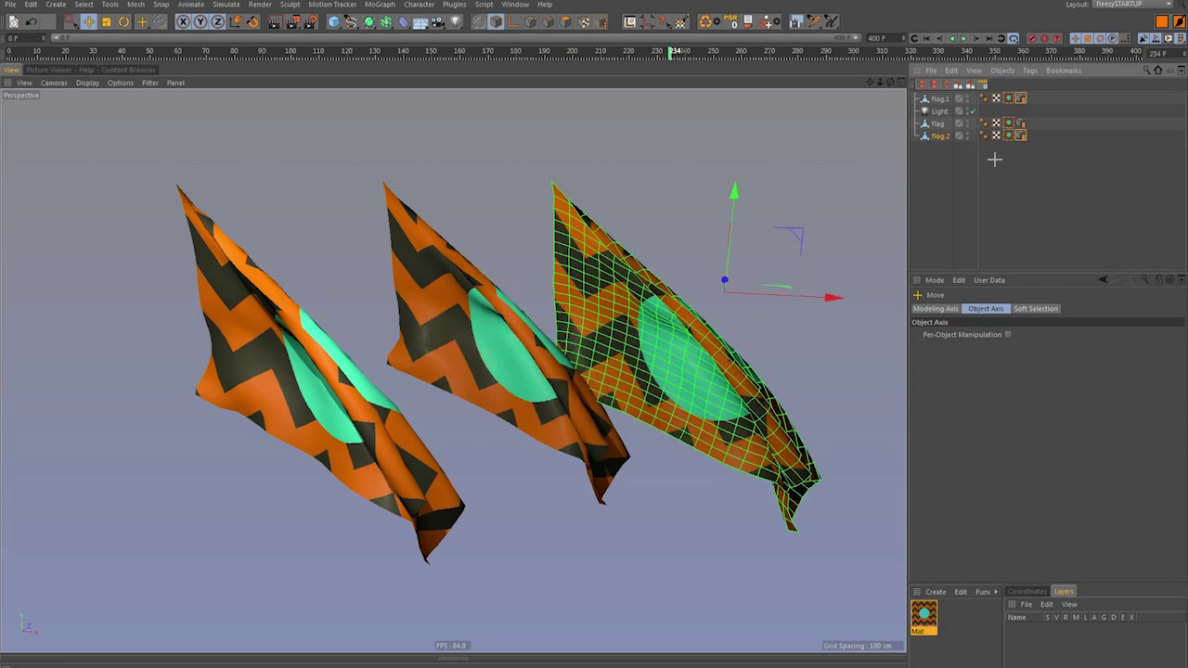
left_click(1021, 136)
type("20")
key("Return")
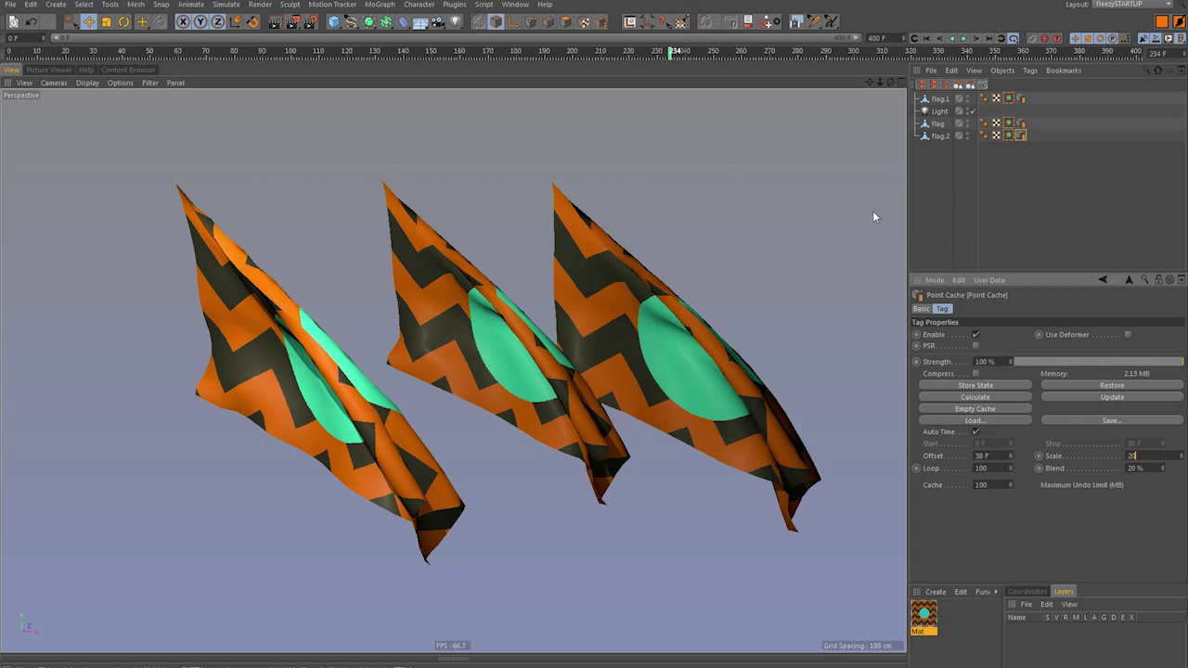
- Preview the third flag's slowed motion, set its point cache Offset to 0 F, and replay from the start
key("F8")
key("F8")
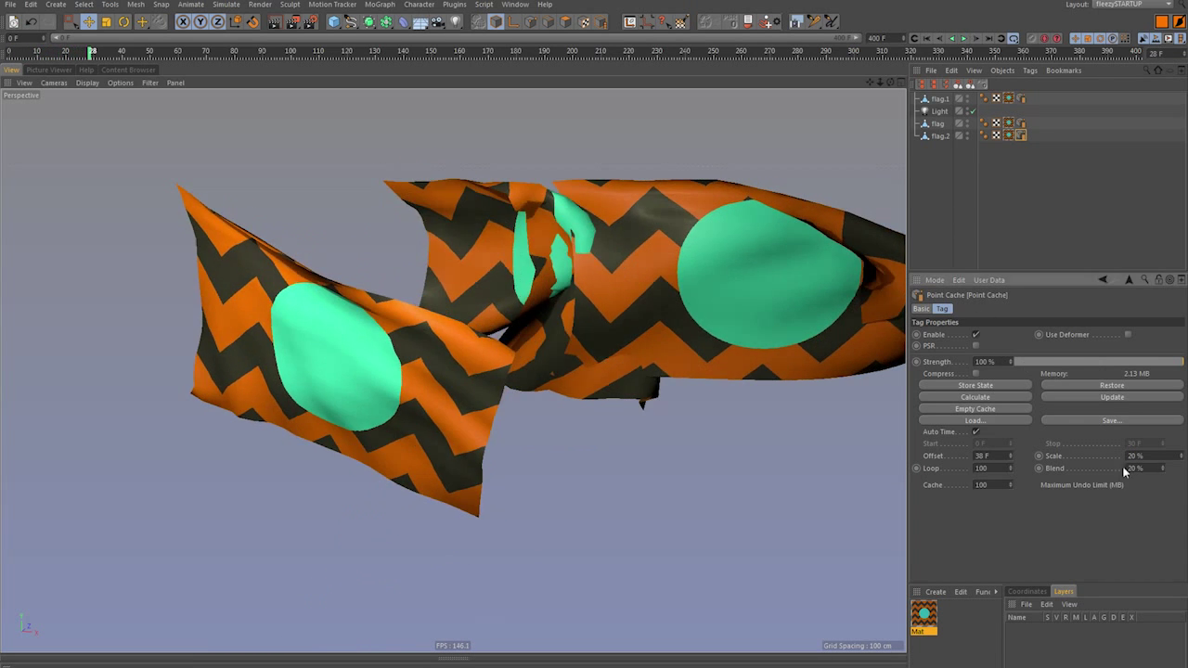
key("F8")
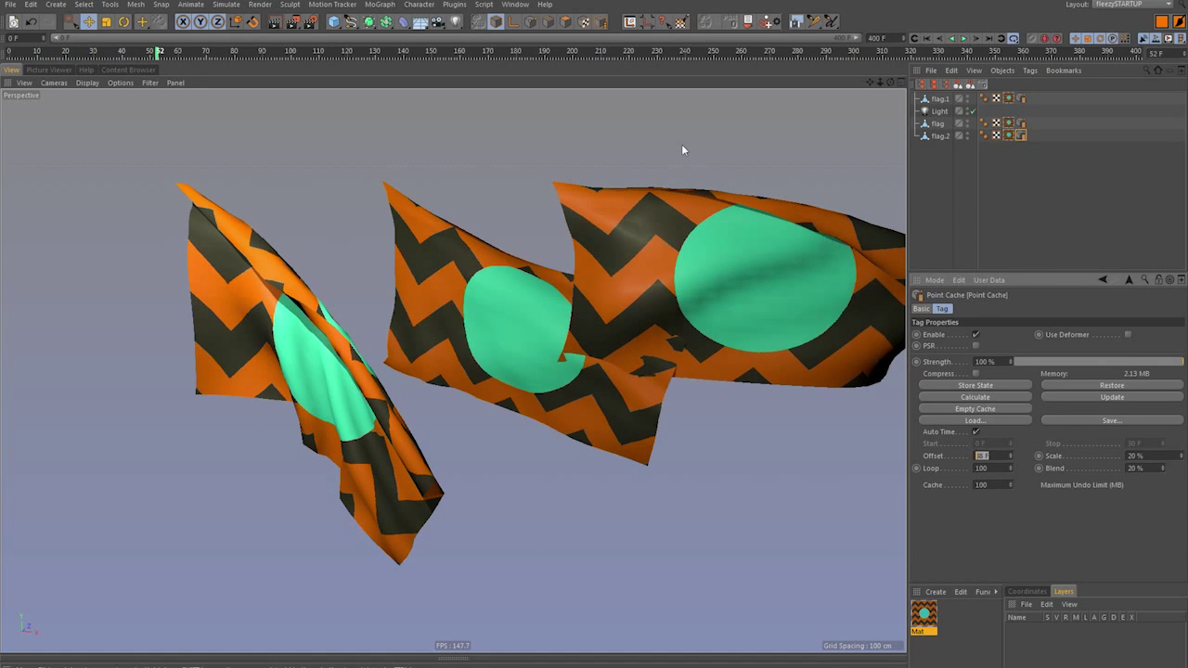
type("0")
key("Return")
key("shift+f")
key("F8")
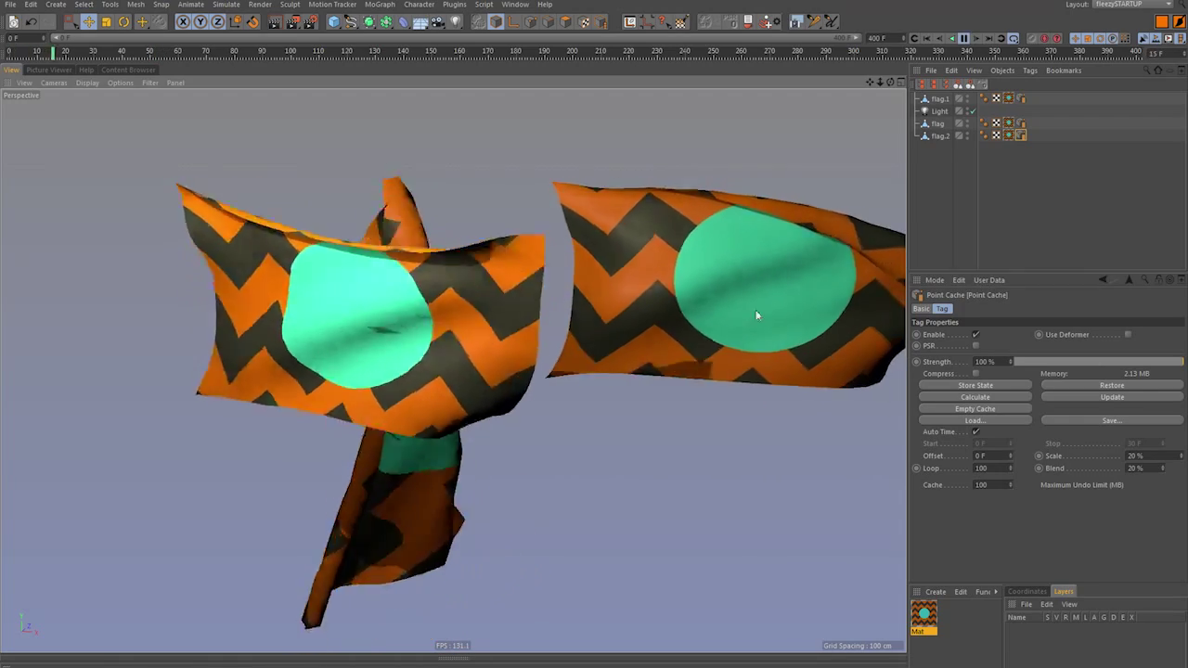
- Move the third flag along the Z axis to about 511 cm while the animation plays, and stop playback
left_click(640, 306)
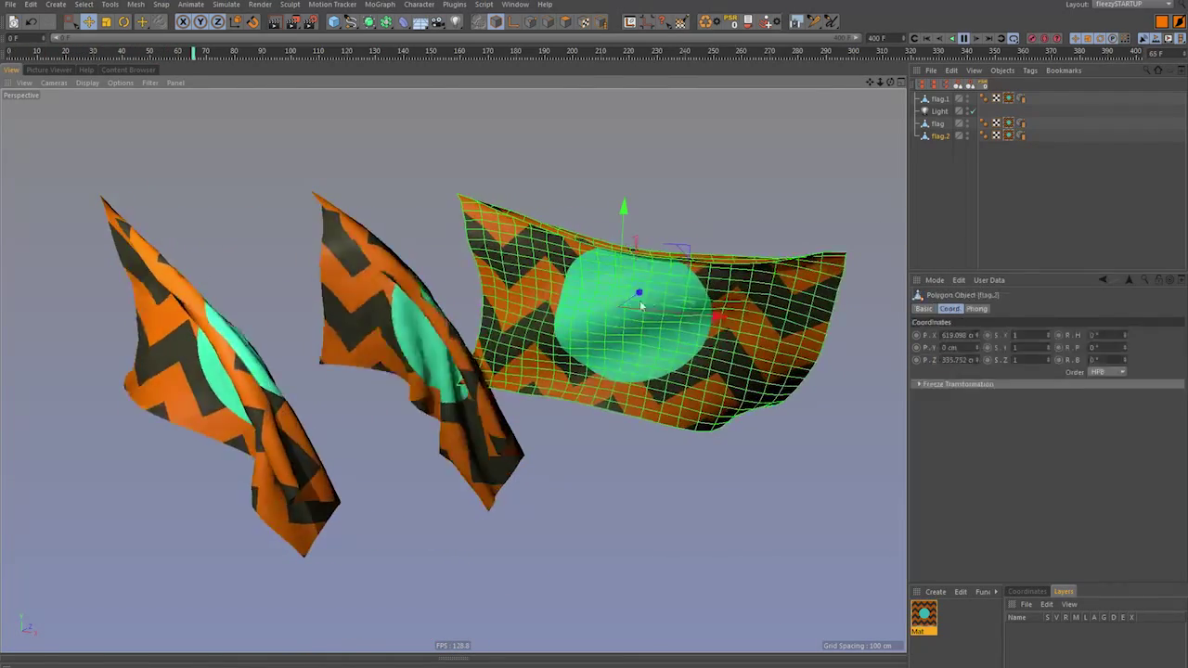
left_click_drag(642, 306, 649, 288)
left_click_drag(453, 371, 501, 372, "alt")
left_click(976, 213)
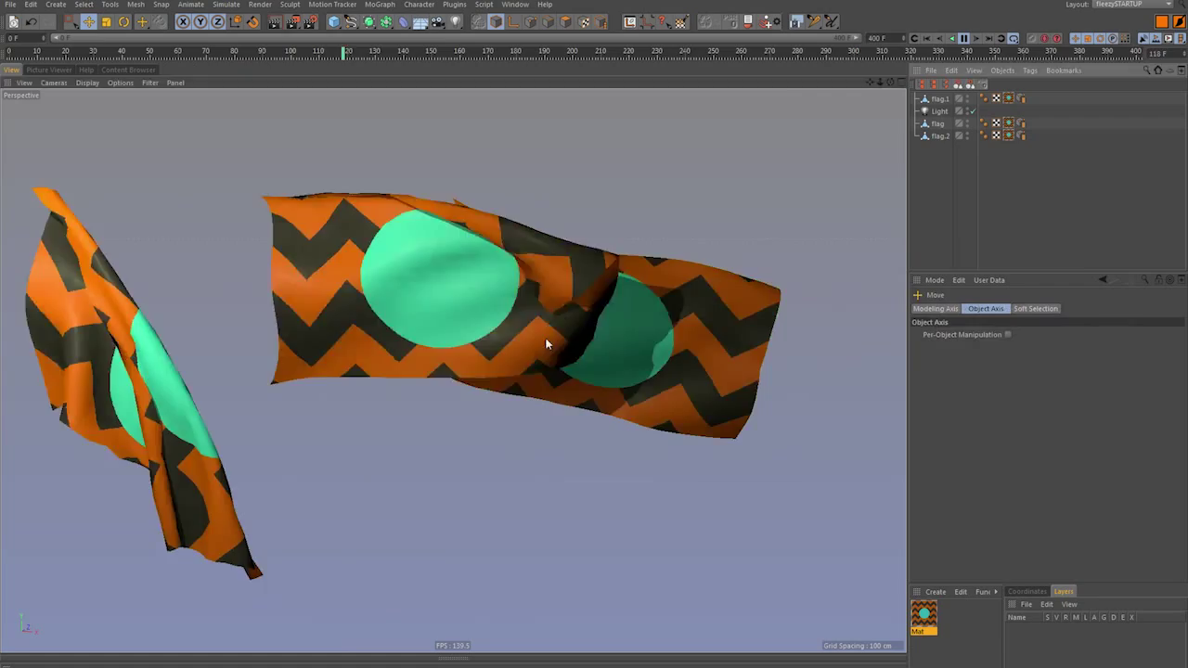
left_click(560, 321)
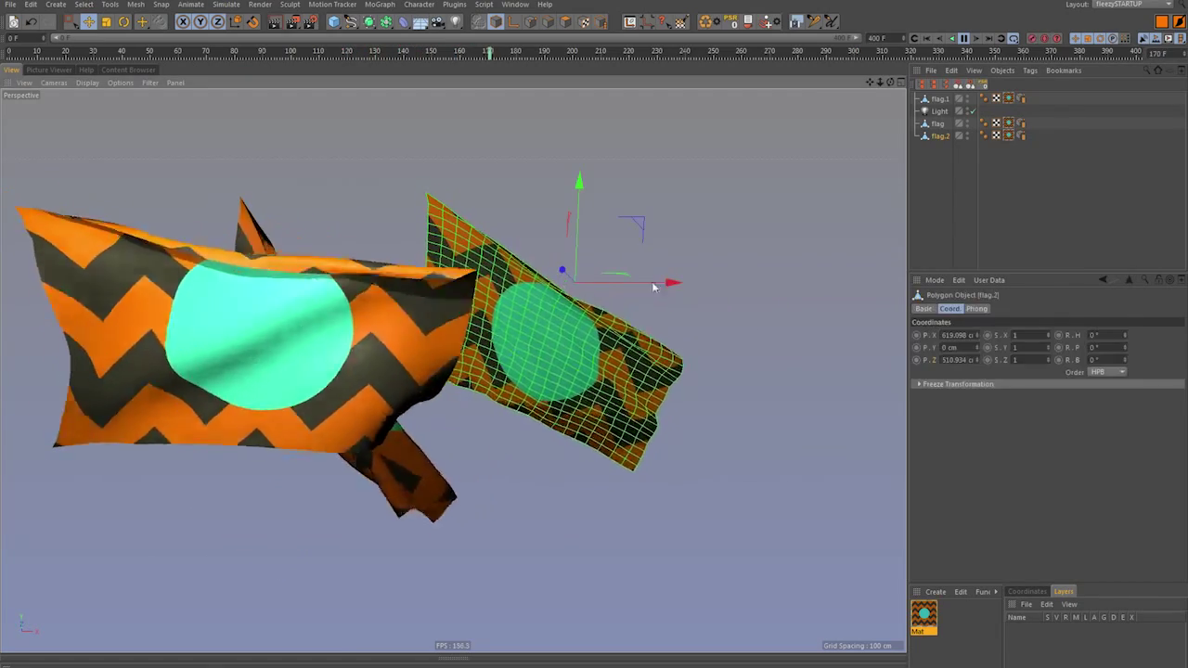
left_click(988, 216)
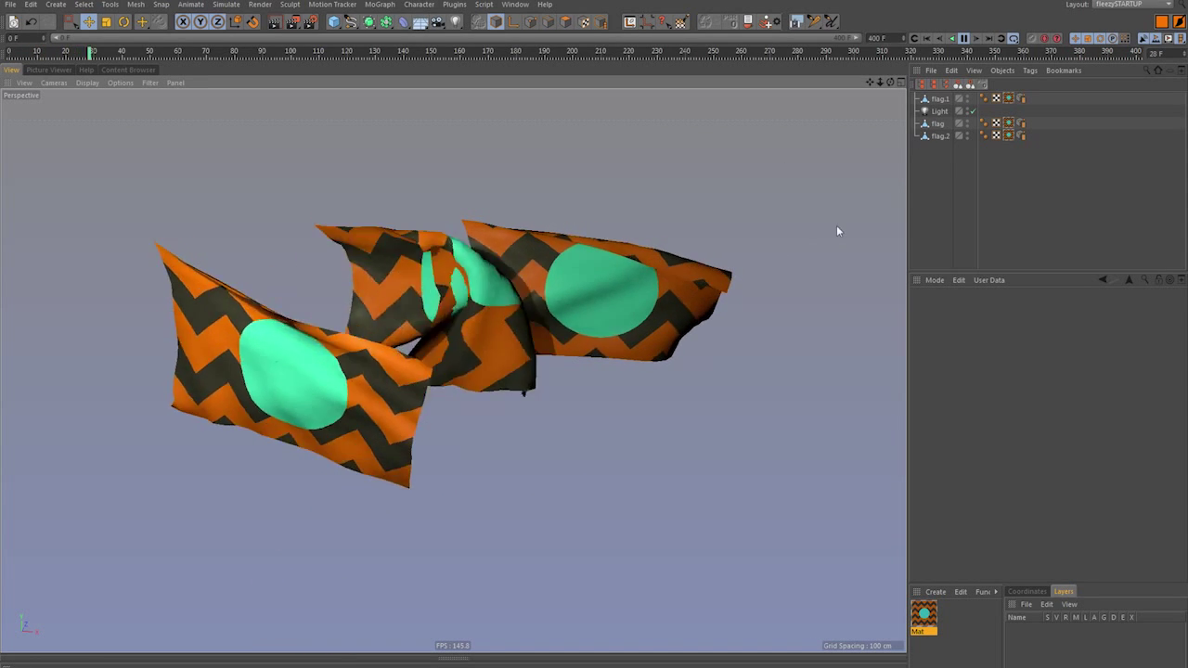
key("F8")
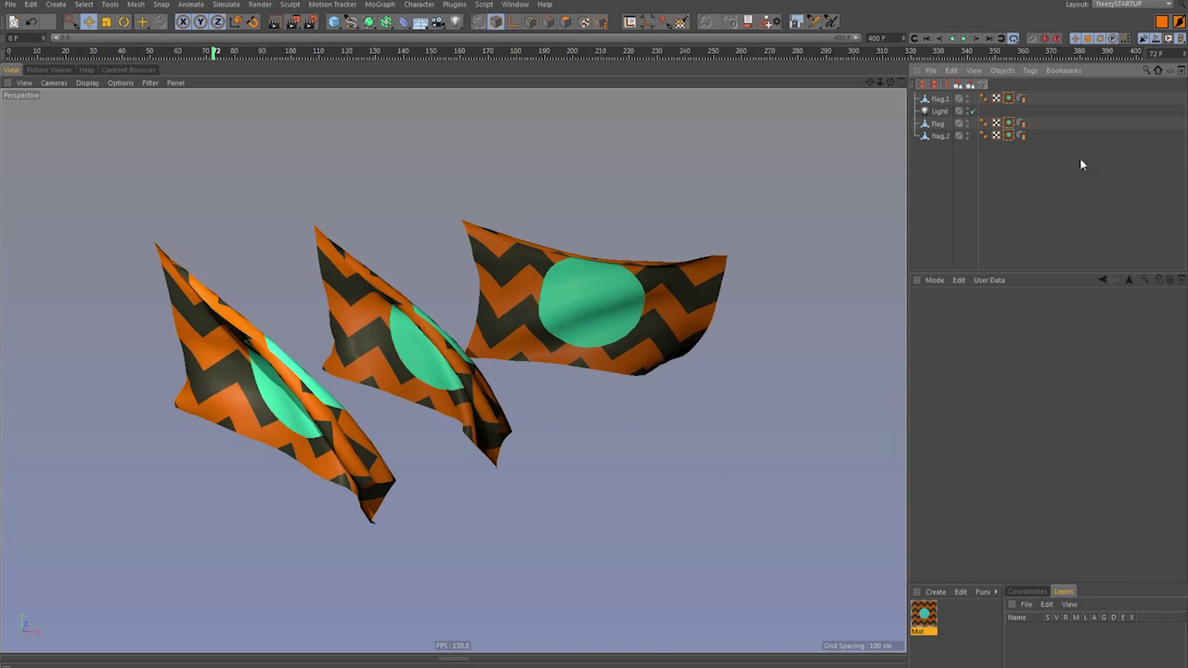
- Switch to the project with the cube wall and sphere, and briefly play its dynamics
key("v")
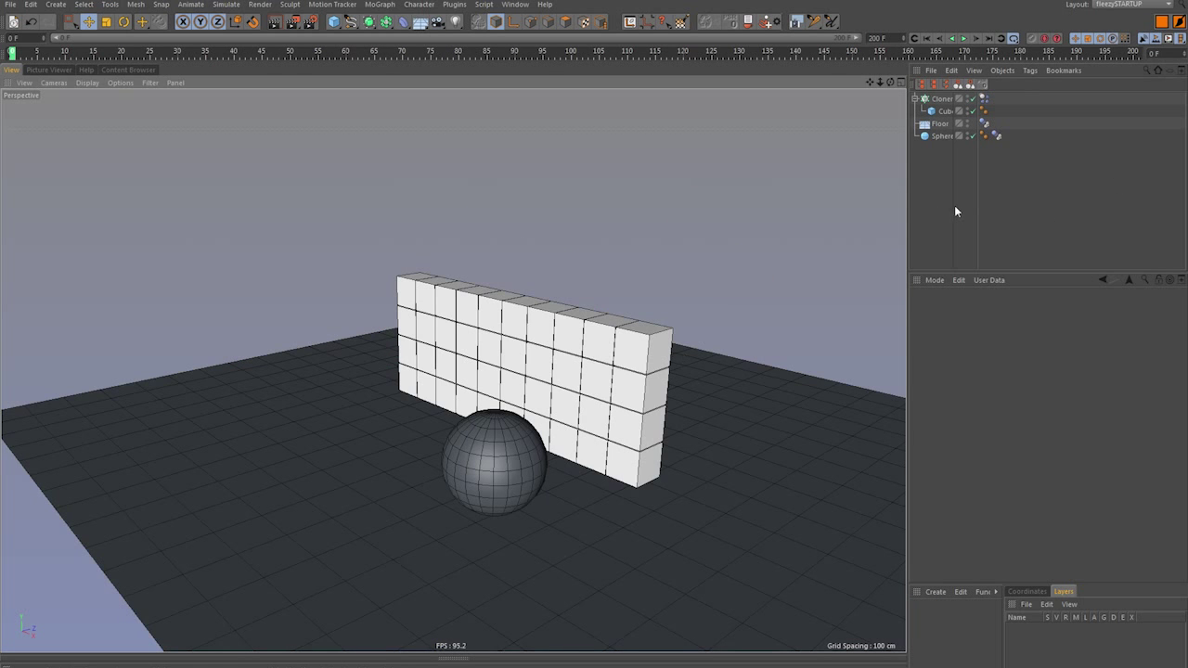
key("F8")
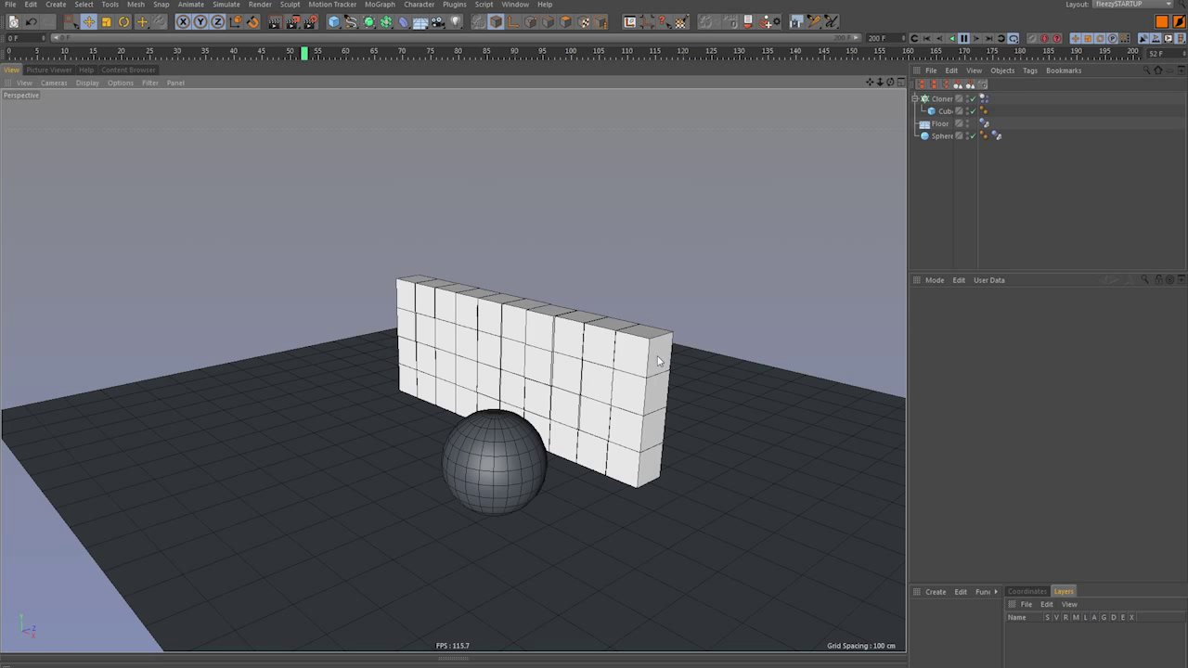
key("F8")
- Select the sphere and show it beside the cube wall in the Right view
left_click(940, 136)
left_click_drag(620, 375, 575, 470, "alt")
scroll(570, 362, "down", 1)
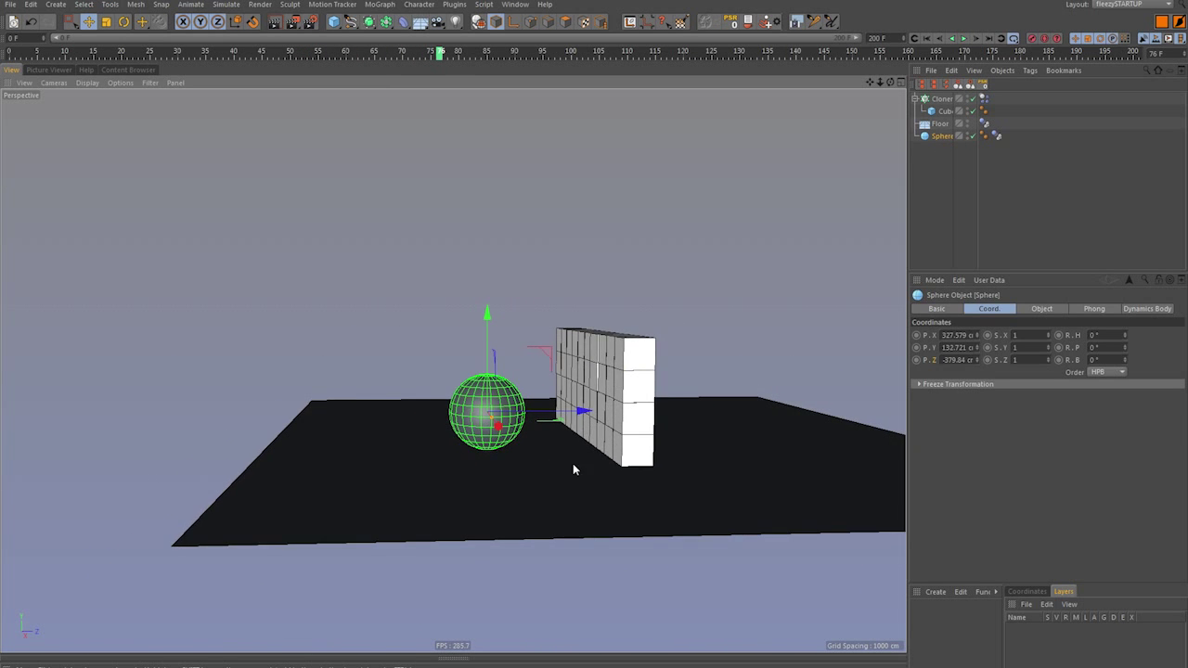
key("F4")
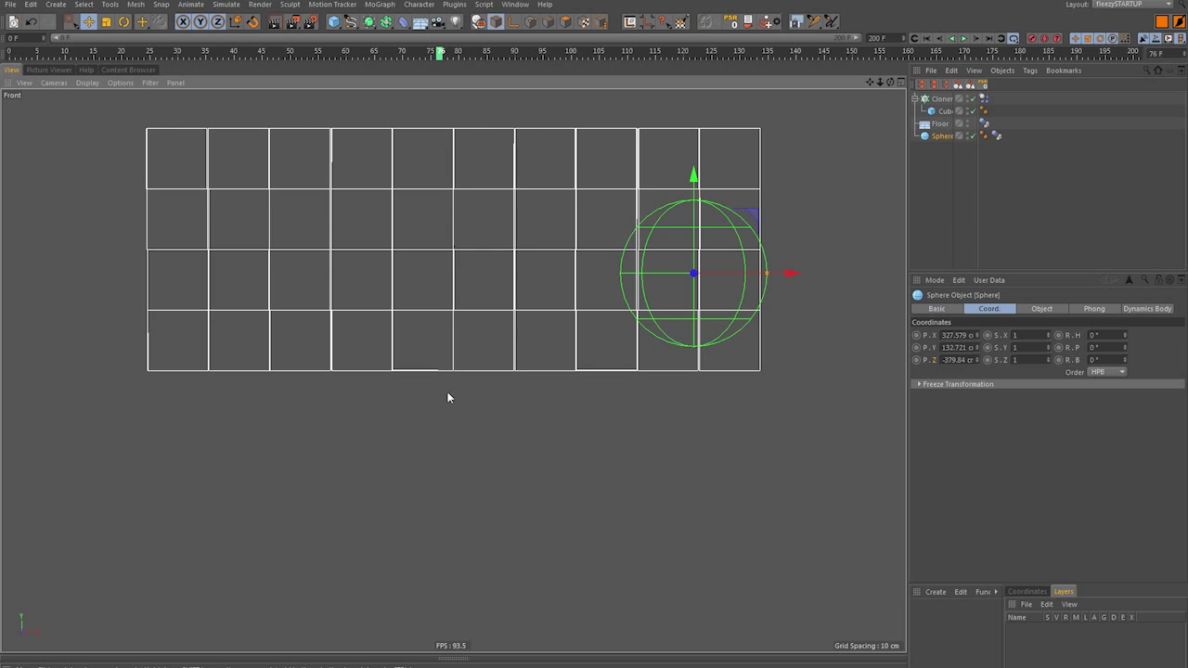
key("F3")
scroll(622, 365, "down", 2)
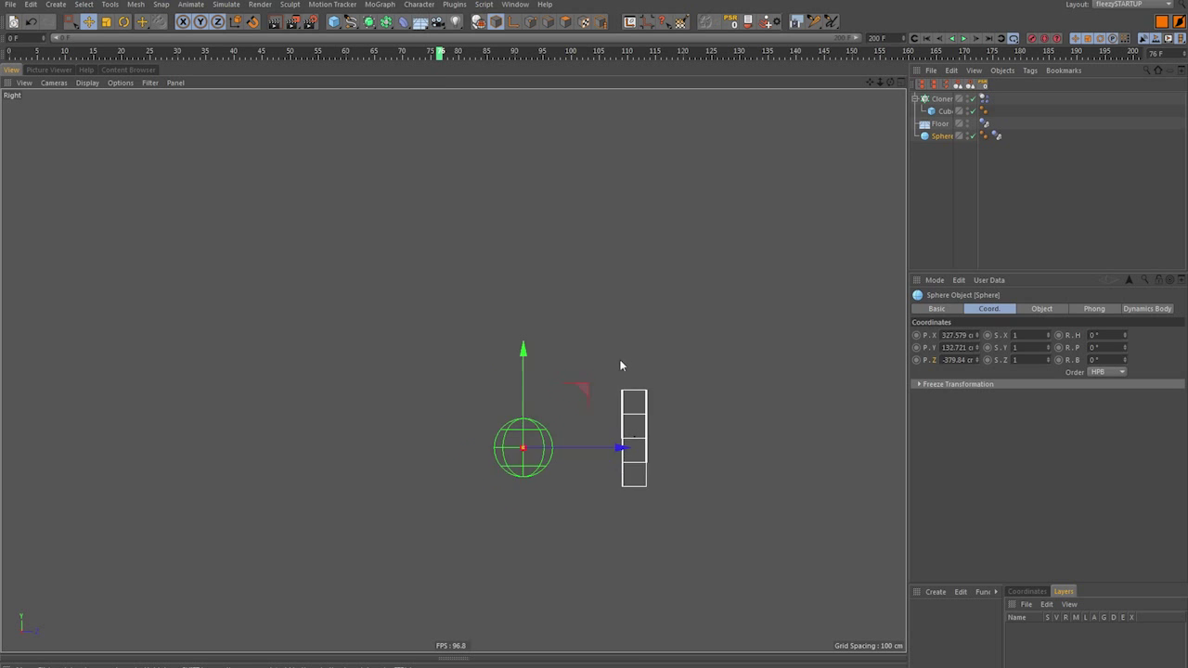
- Open the Cappucino tool and move the sphere far away from the wall along the negative Z axis
key("shift+c")
type("capp")
key("Return")
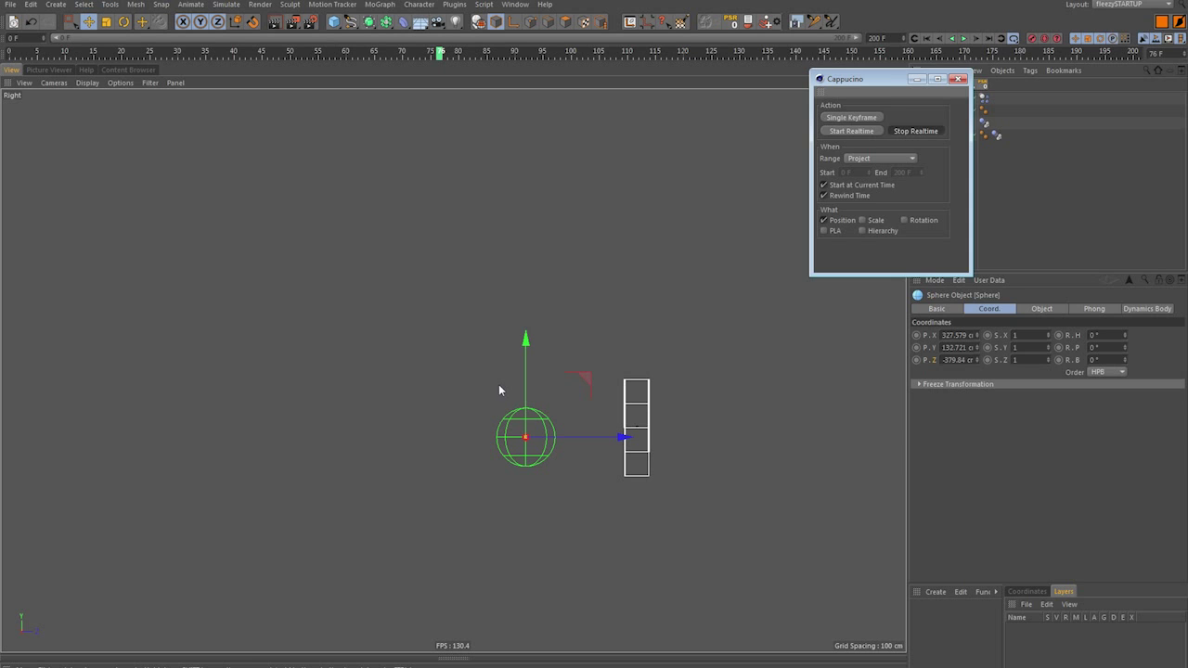
left_click_drag(886, 84, 942, 242)
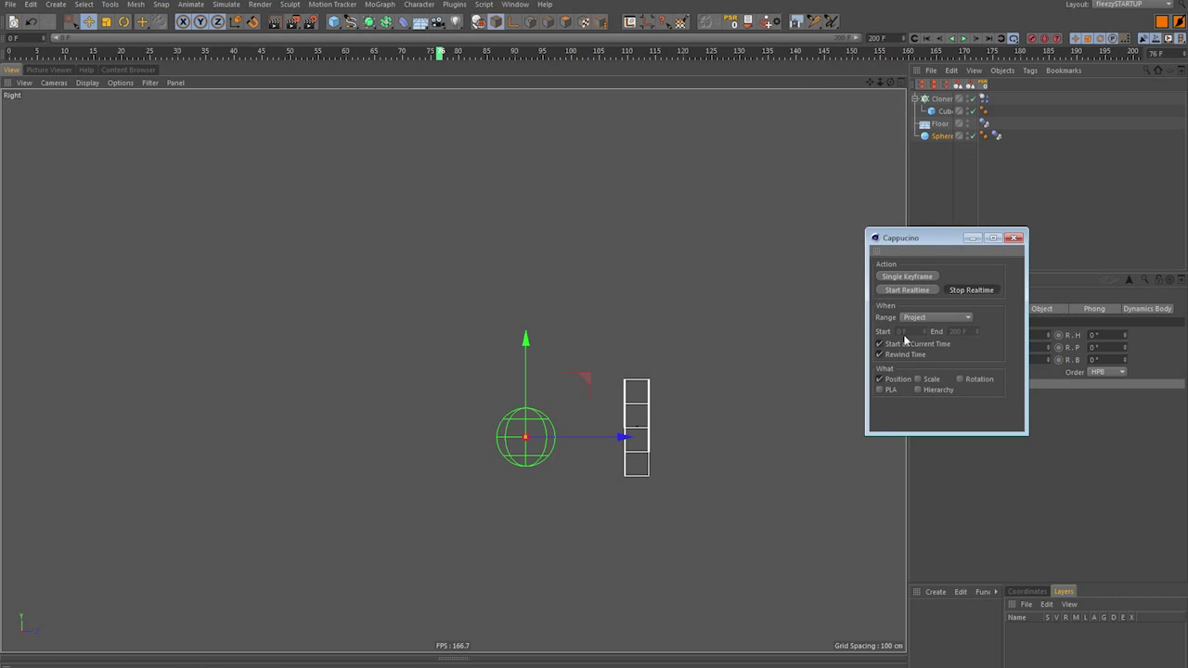
middle_click_drag(555, 414, 606, 422, "alt")
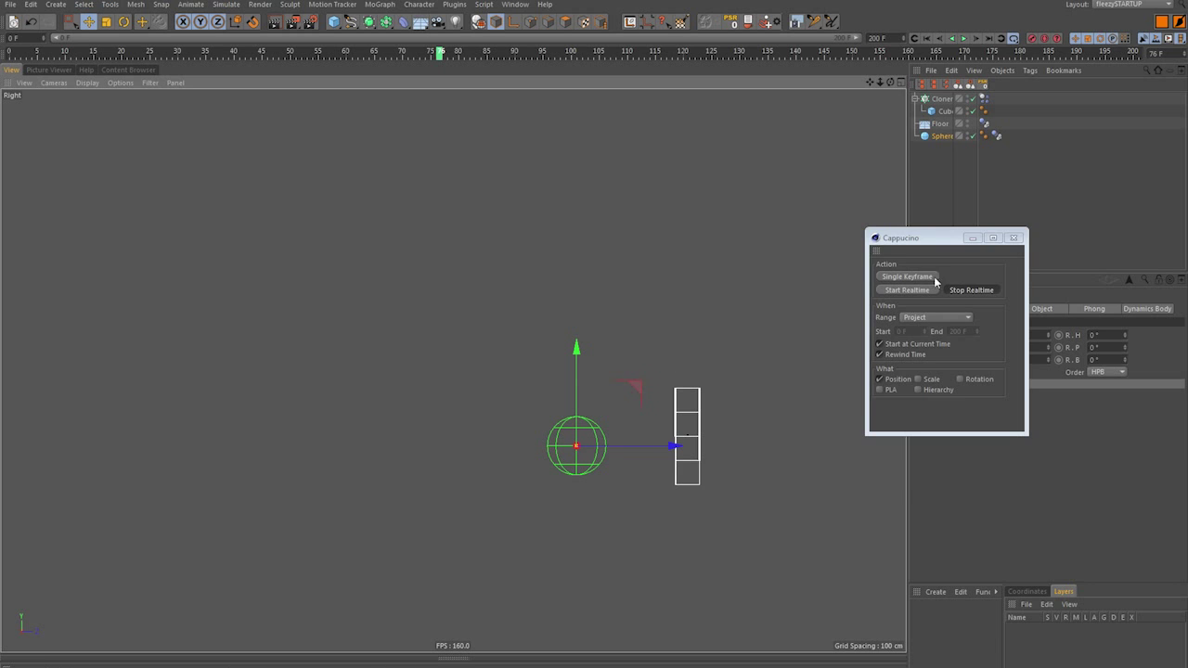
left_click_drag(620, 414, 176, 427)
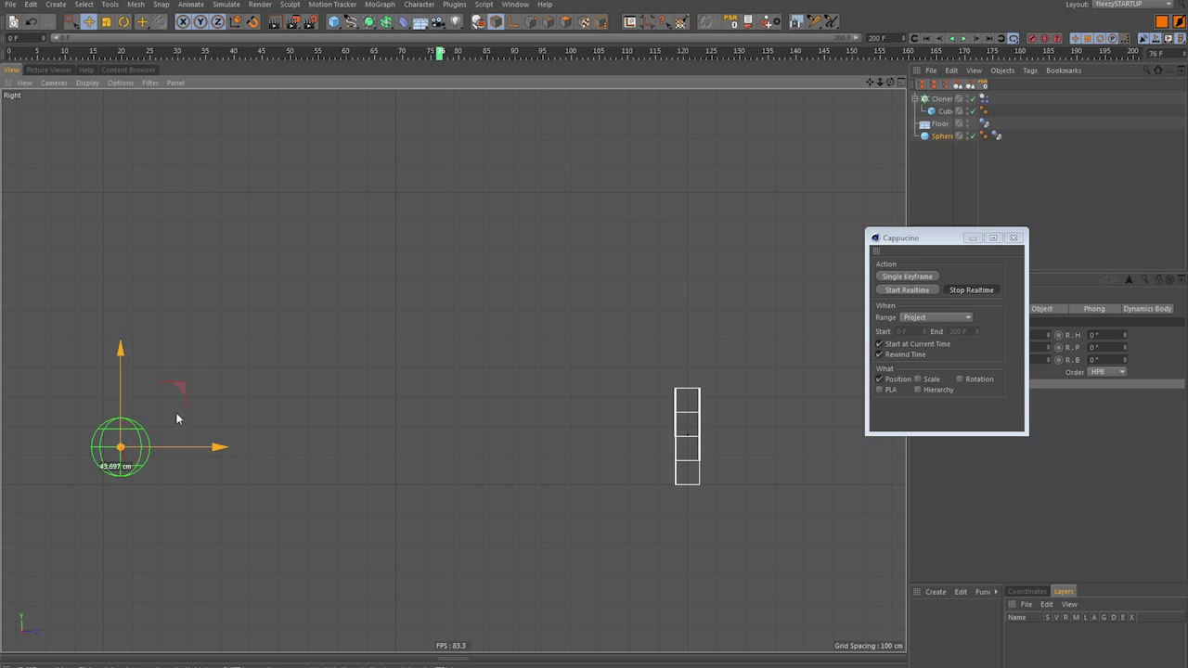
- Record the sphere's position in realtime from frame 0 as it bounces toward and through the wall, and close Cappucino
left_click(907, 291)
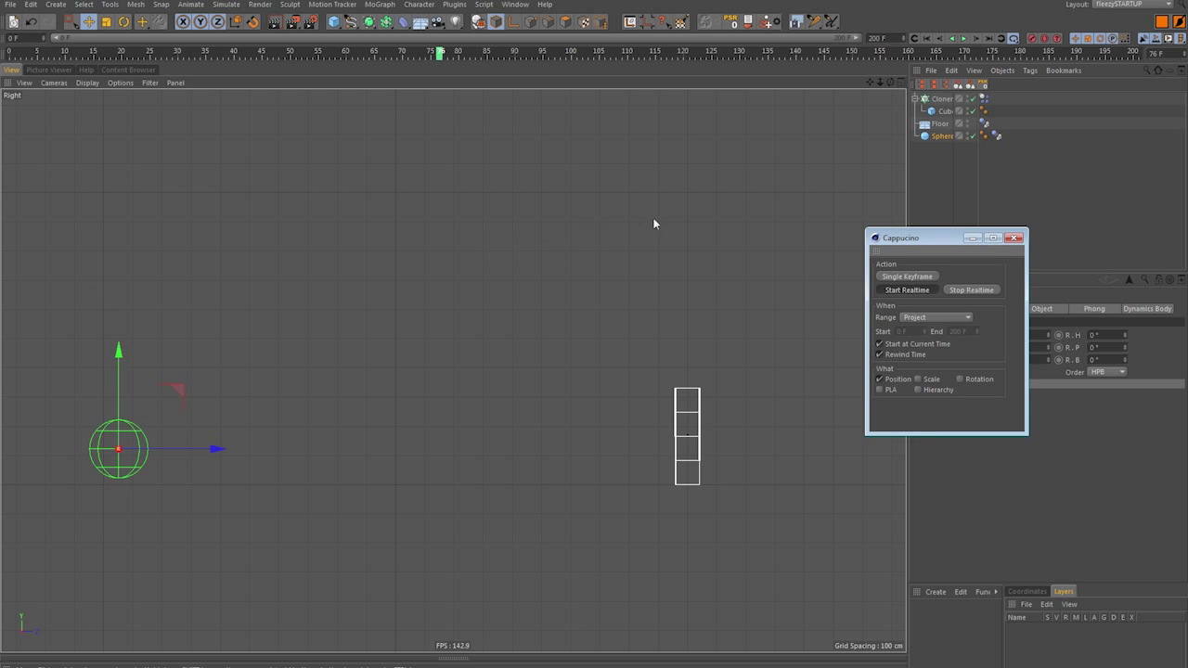
key("shift+f")
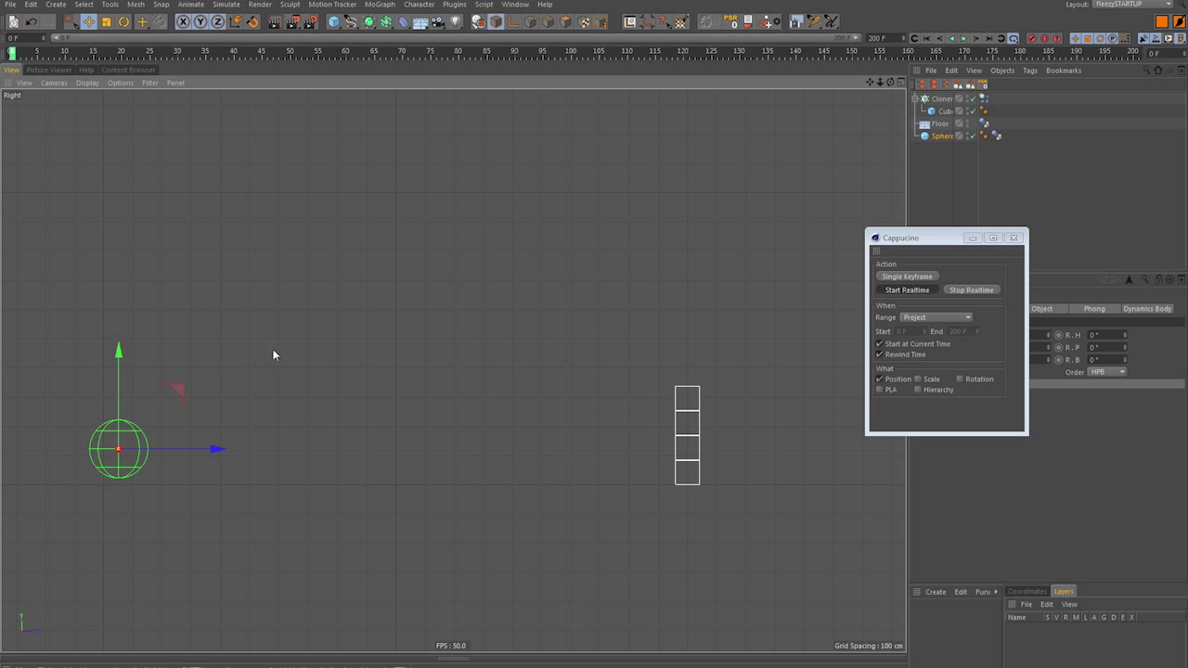
mouse_move(145, 412)
left_mouse_down()
mouse_move(258, 229)
mouse_move(361, 390)
mouse_move(507, 409)
mouse_move(627, 385)
mouse_move(818, 421)
left_mouse_up()
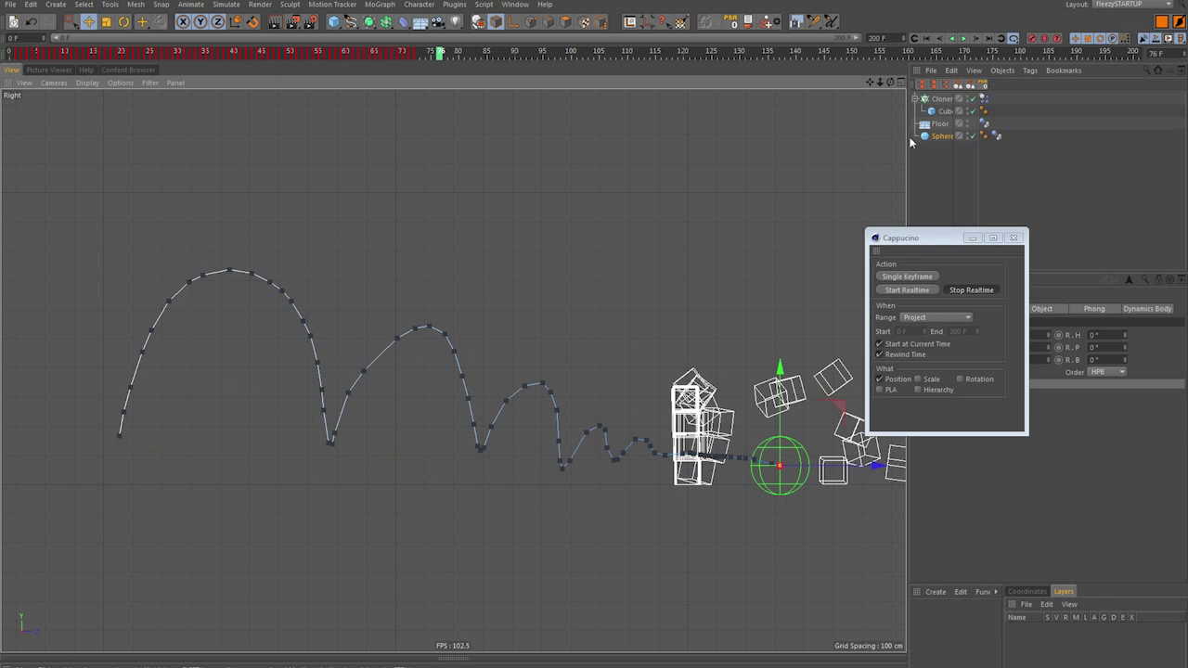
left_click(1014, 239)
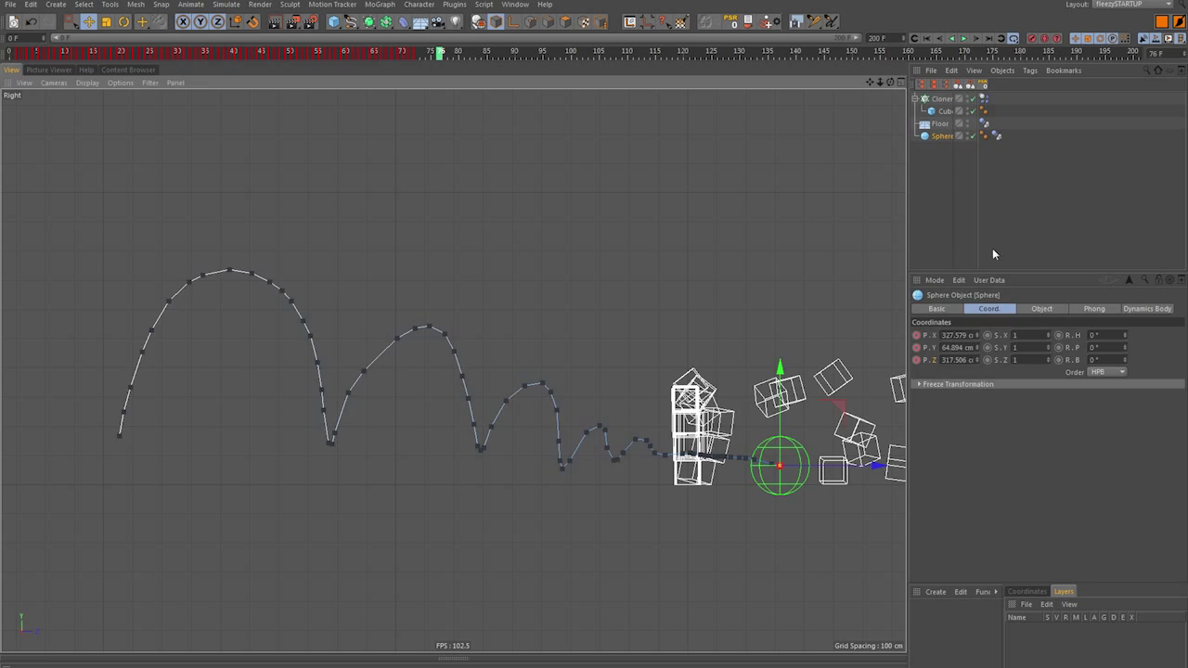
- Play the recorded sphere motion from frame 0 in the perspective view to examine its collision with the cube wall
left_click(723, 281)
key("F1")
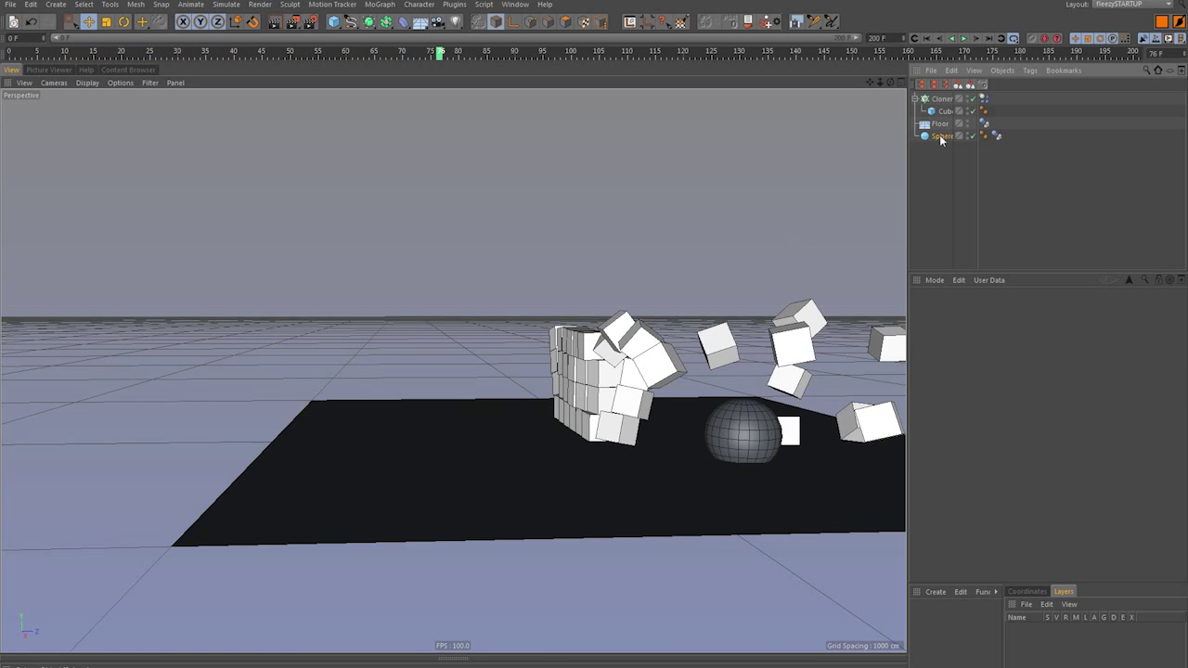
left_click(940, 137)
left_click_drag(642, 347, 644, 392, "alt")
scroll(647, 371, "down", 3)
key("shift+f")
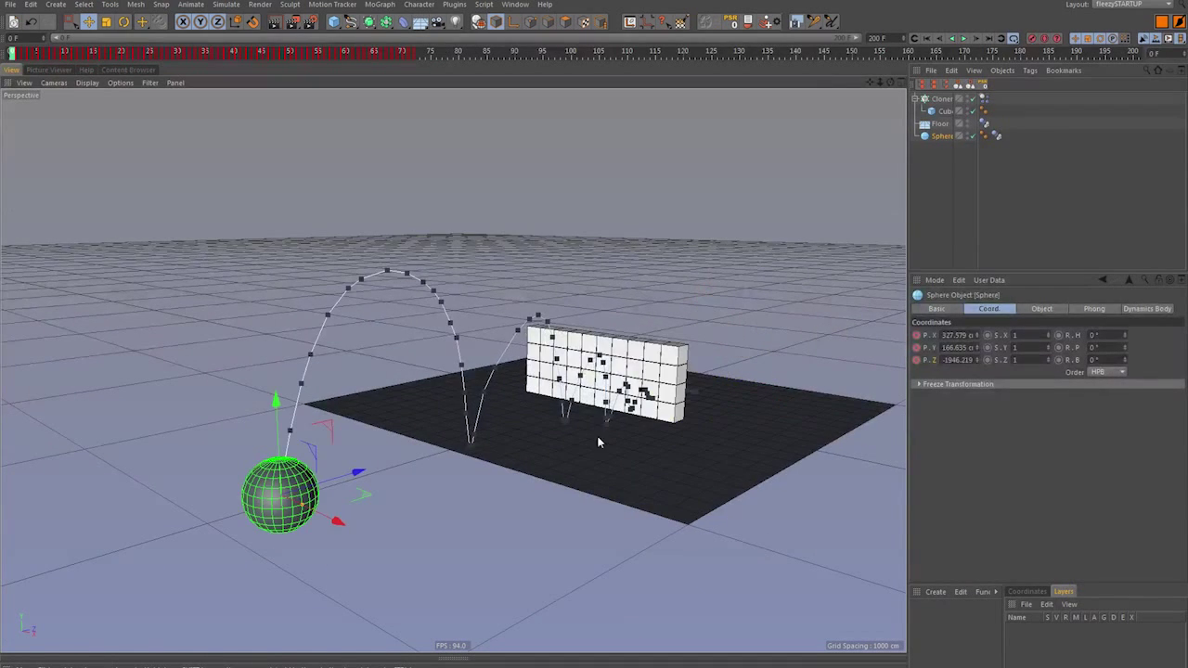
key("F8")
left_click(964, 204)
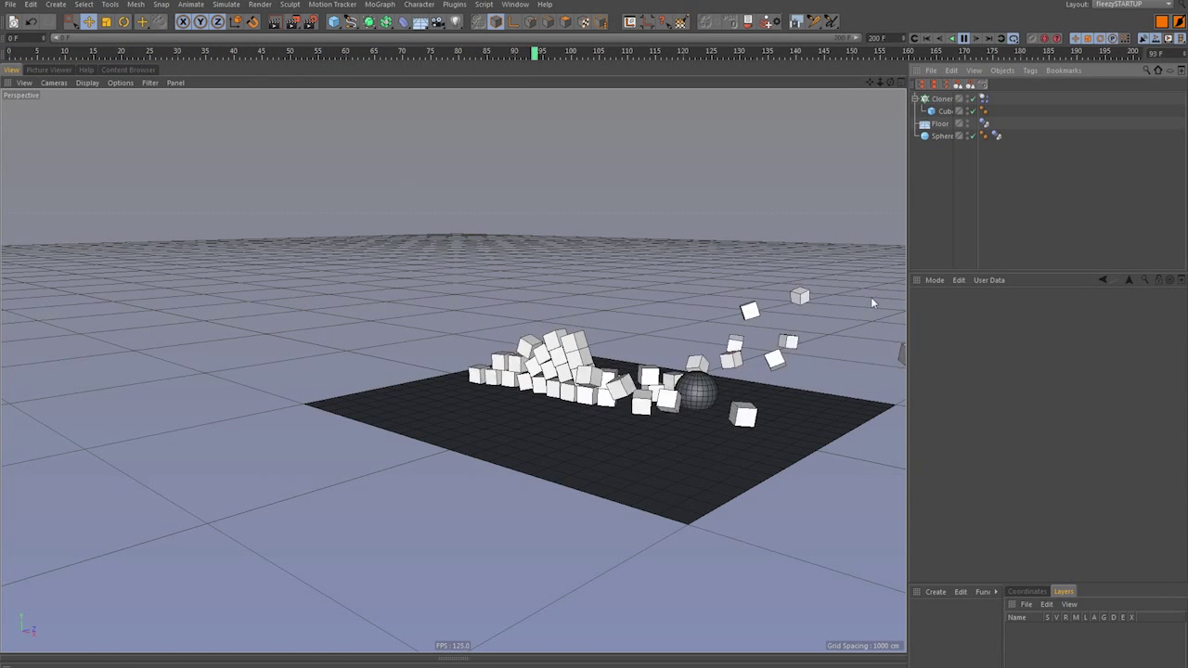
left_click_drag(754, 311, 662, 422, "alt")
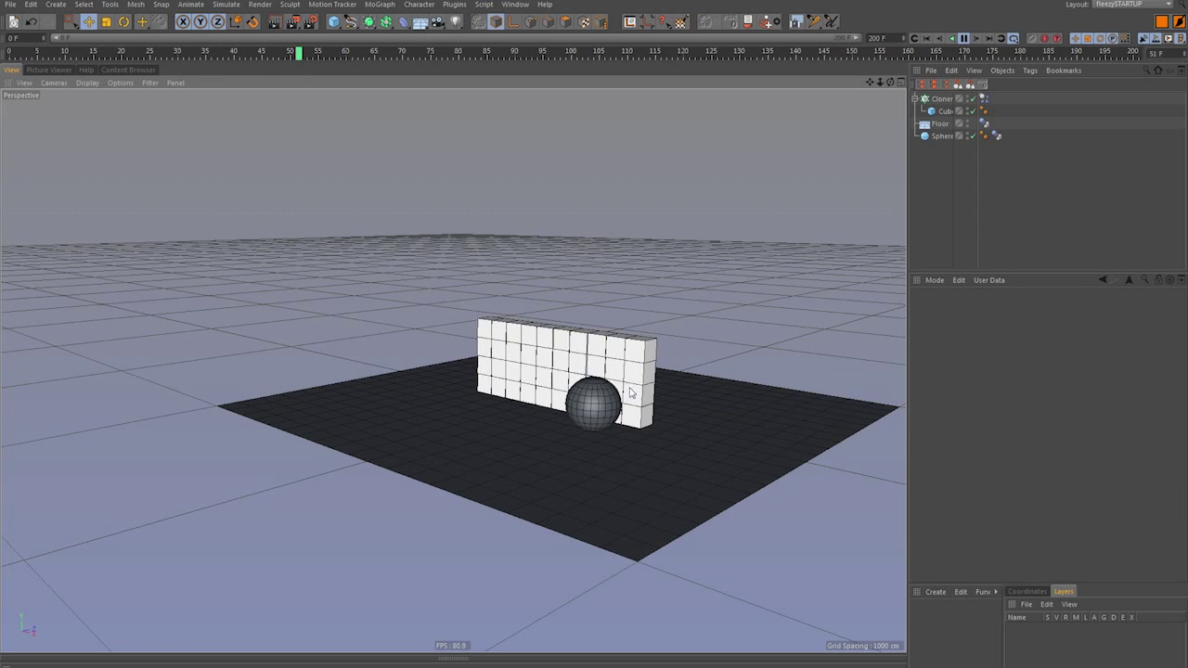
left_click_drag(630, 393, 656, 388, "alt")
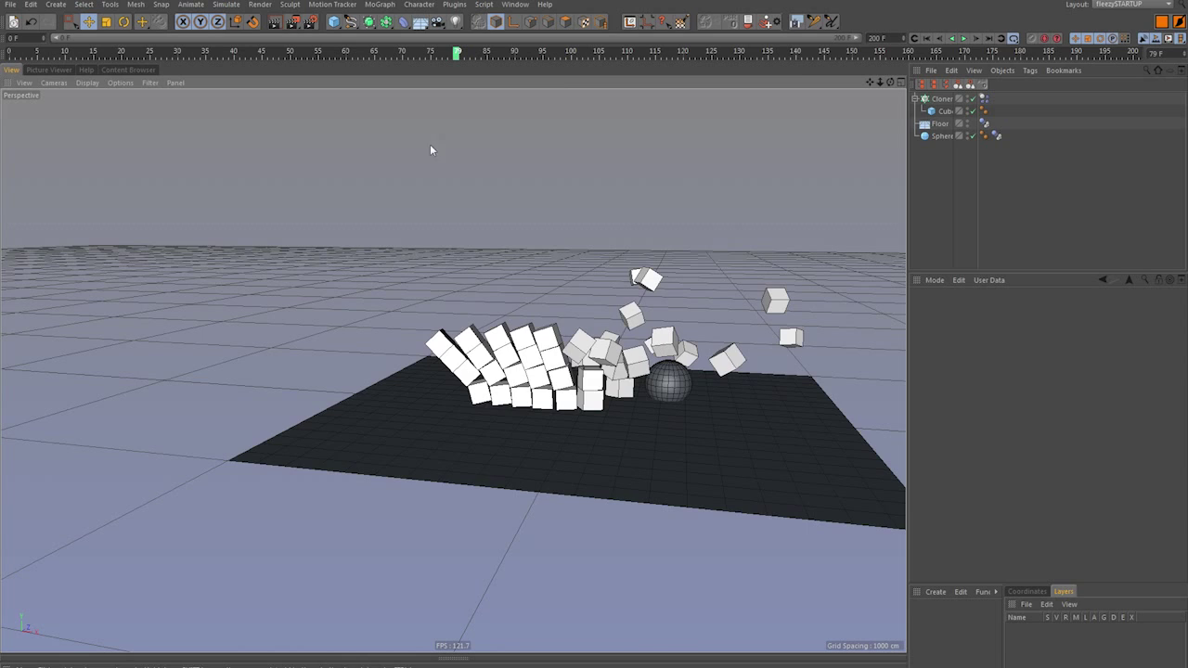
- Select the sphere and switch to Animation mode so its whole recorded motion path can be edited
left_click(941, 135)
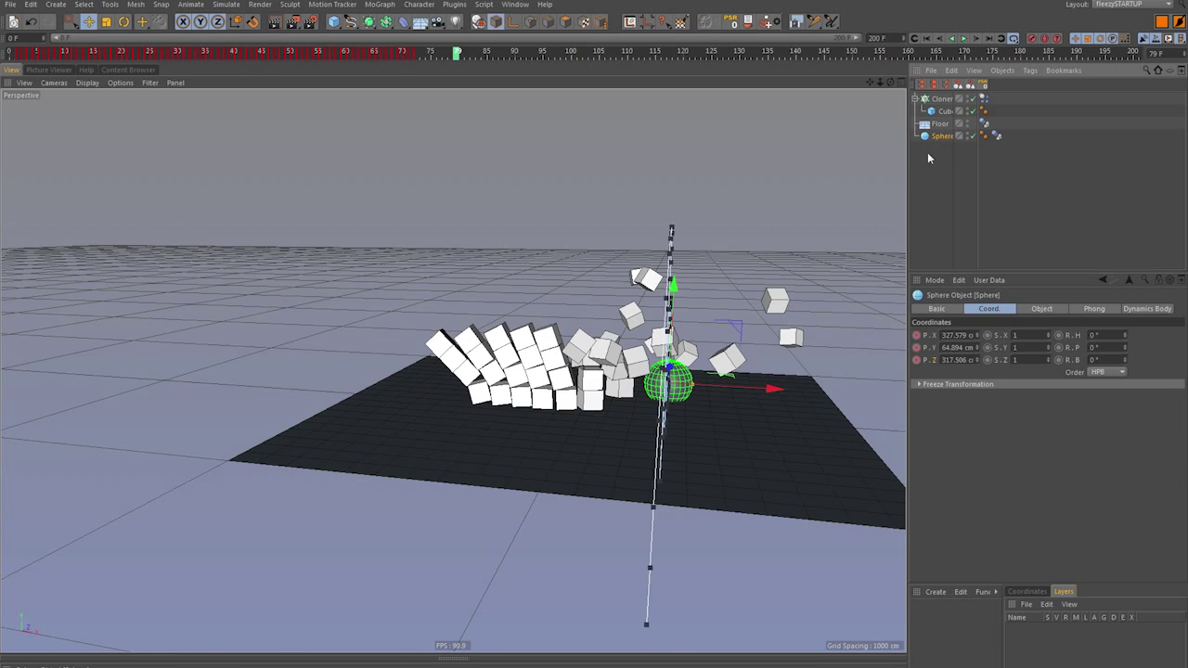
left_click_drag(654, 342, 821, 208, "alt")
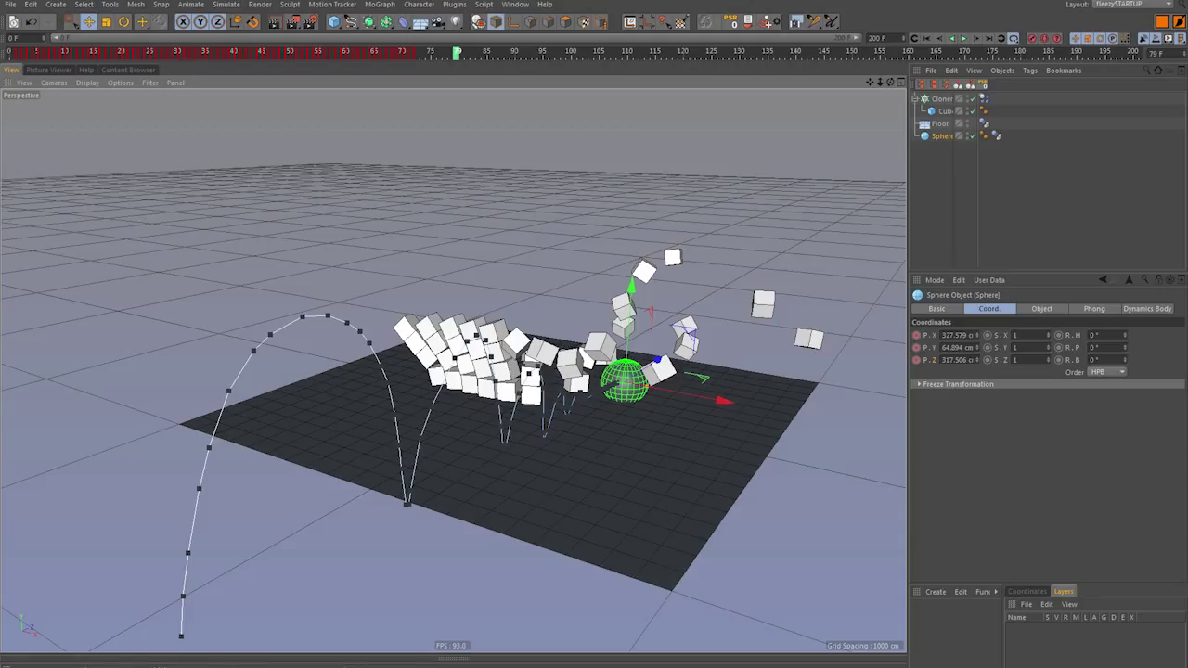
left_click(109, 5)
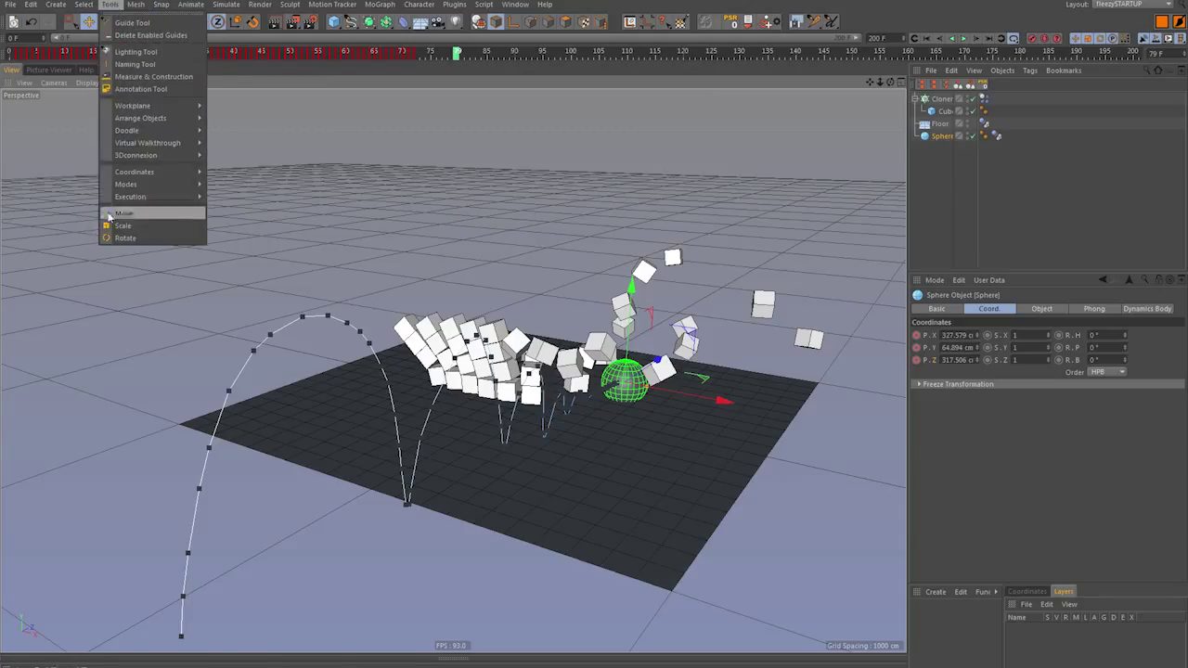
mouse_move(130, 184)
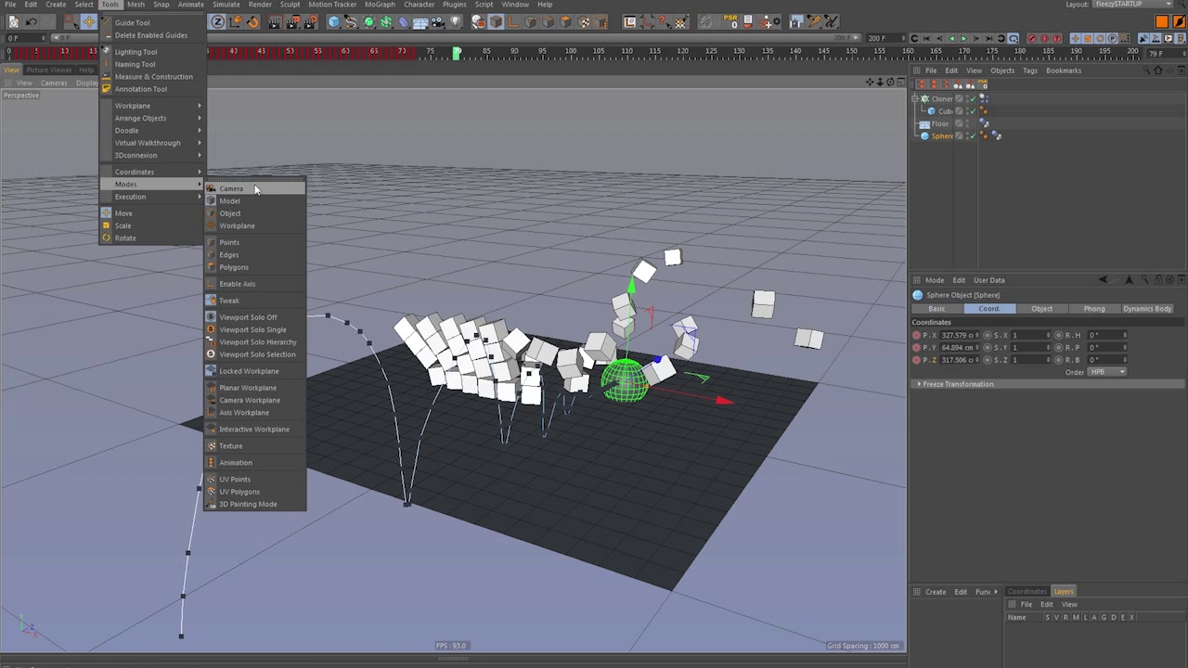
left_click(240, 463)
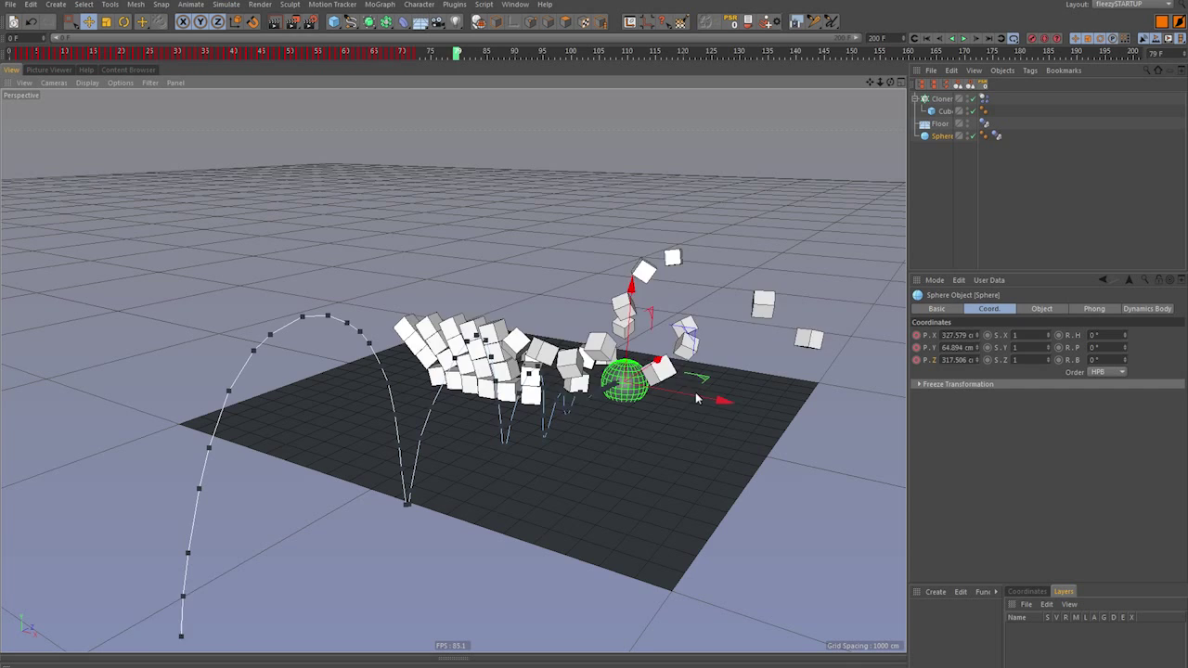
- Return to frame 0 and shift the sphere's whole recorded path along the negative X axis to an X position of about 152 cm
key("shift+f")
left_click_drag(481, 405, 590, 399, "alt")
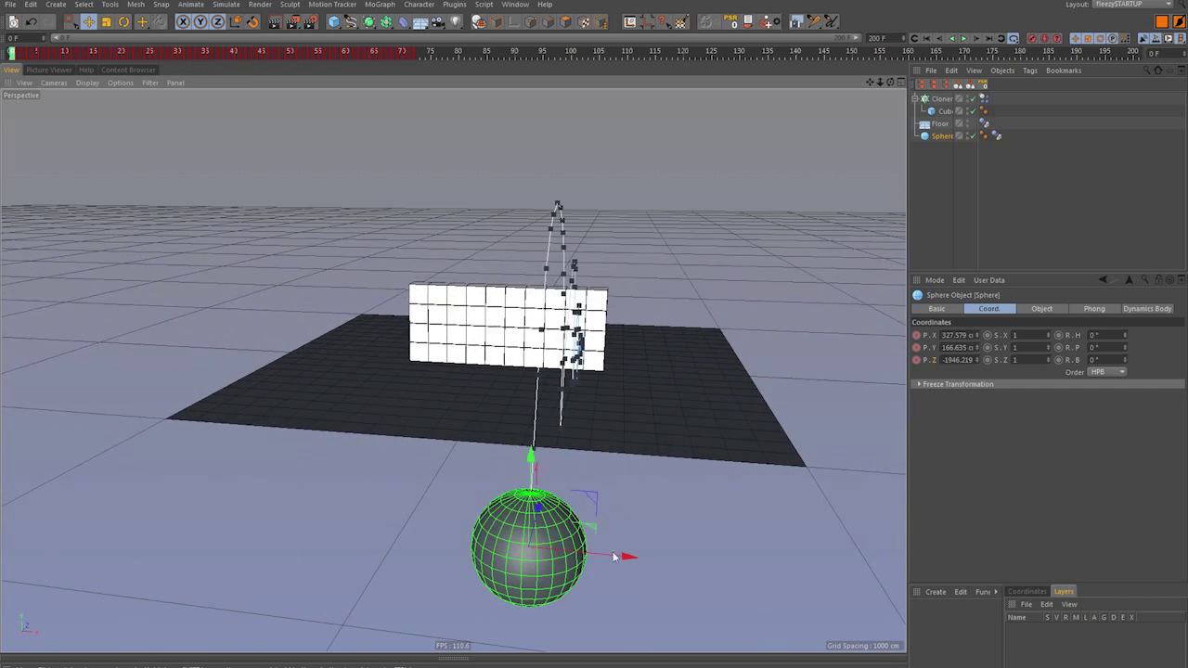
left_click_drag(627, 558, 527, 553)
left_click_drag(498, 411, 400, 489, "alt")
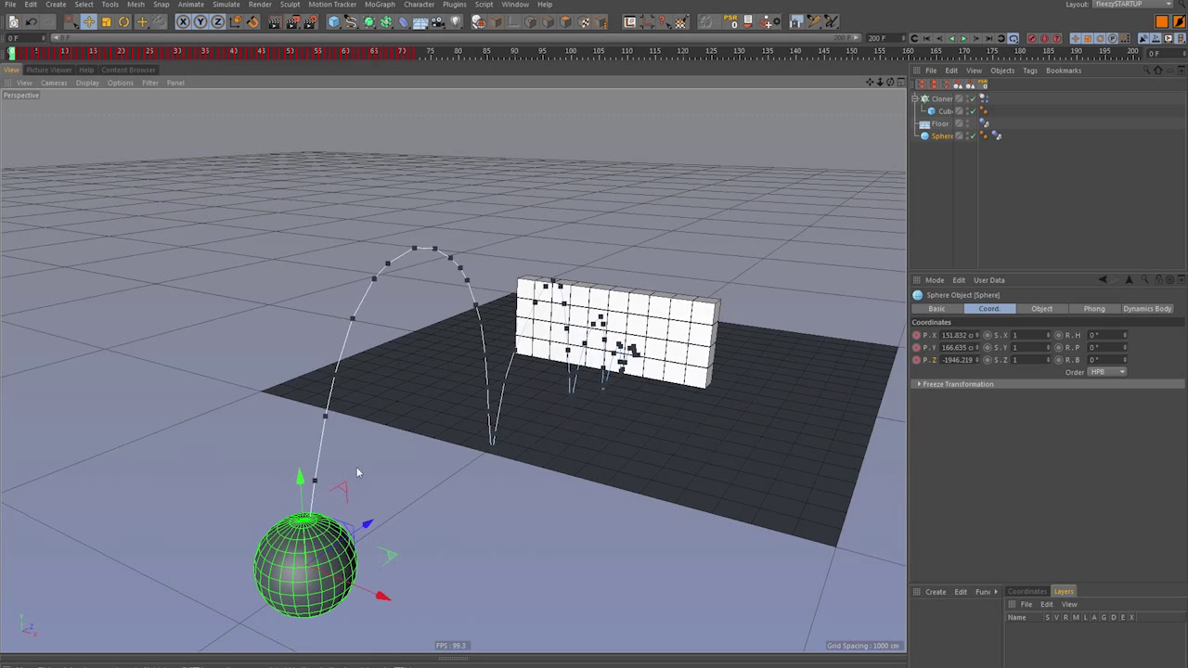
- Rotate and slightly enlarge the sphere's recorded path, and play the resulting collision with the wall
key("r")
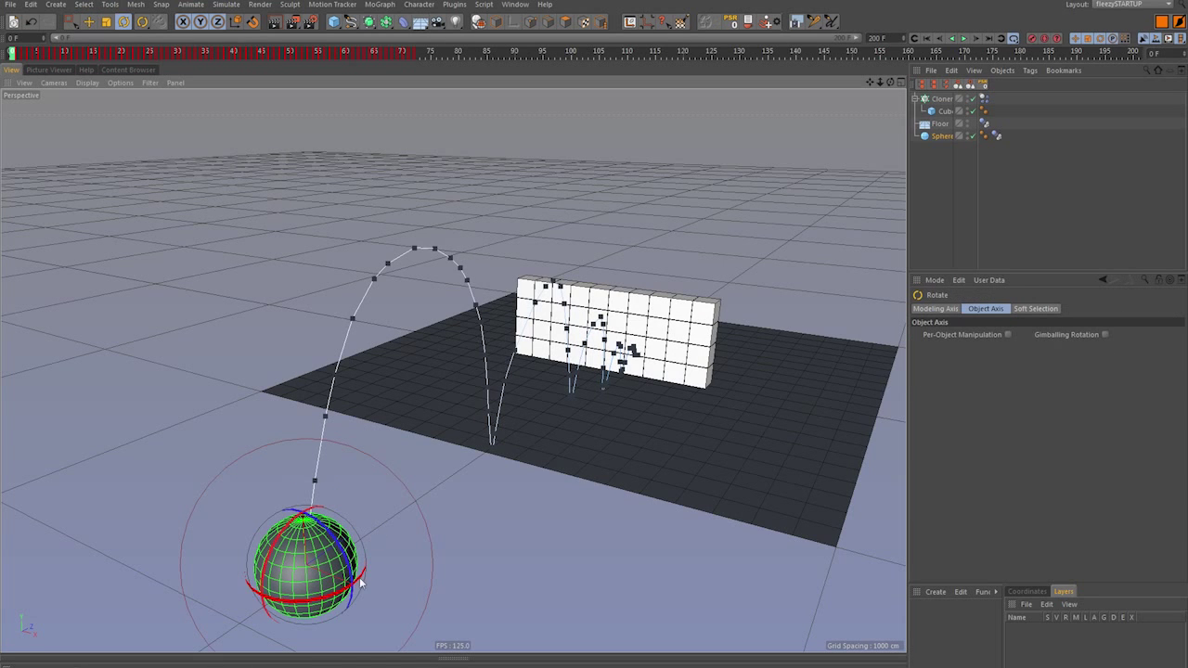
left_click_drag(339, 594, 428, 523)
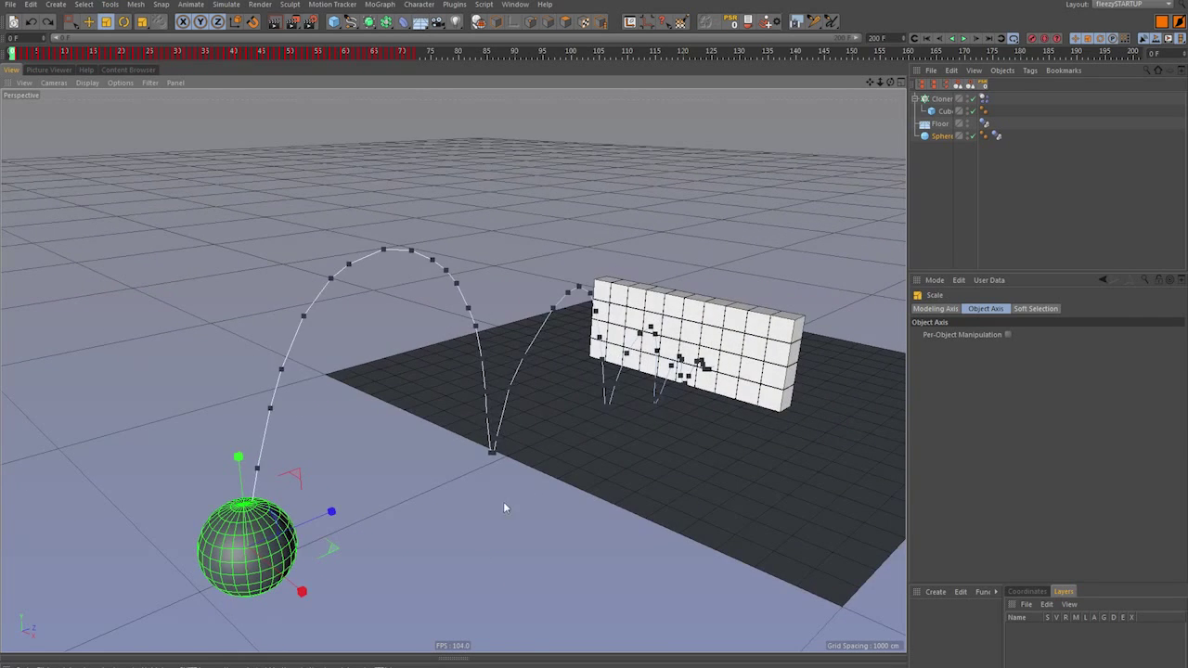
left_click_drag(503, 502, 493, 469)
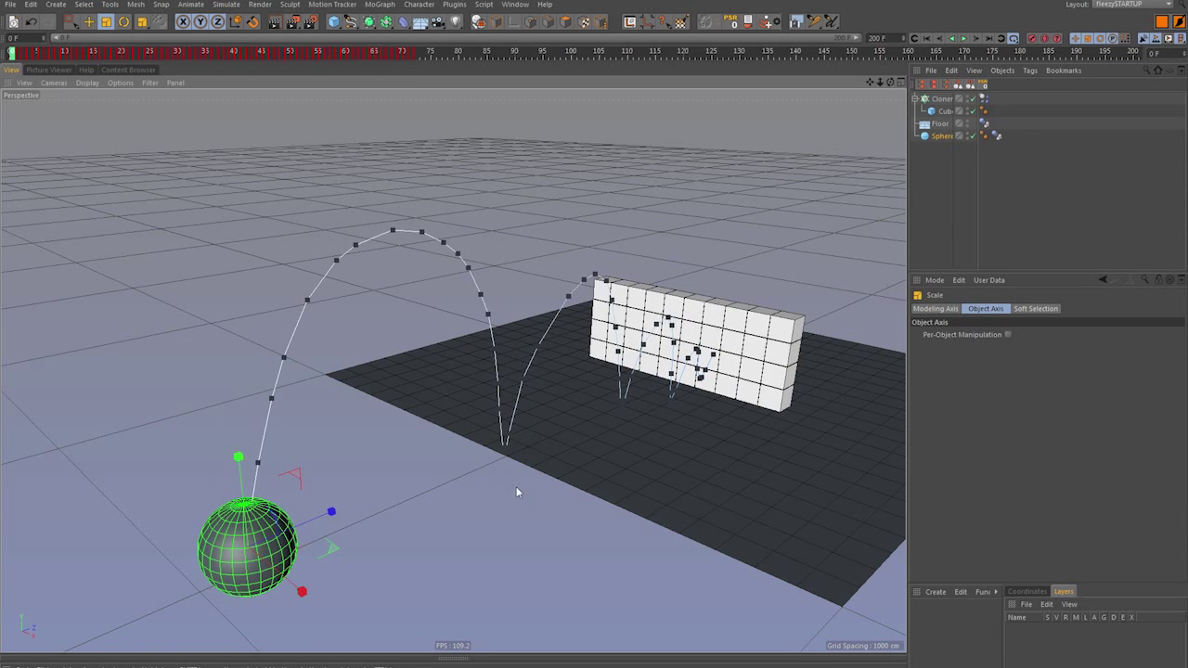
key("F8")
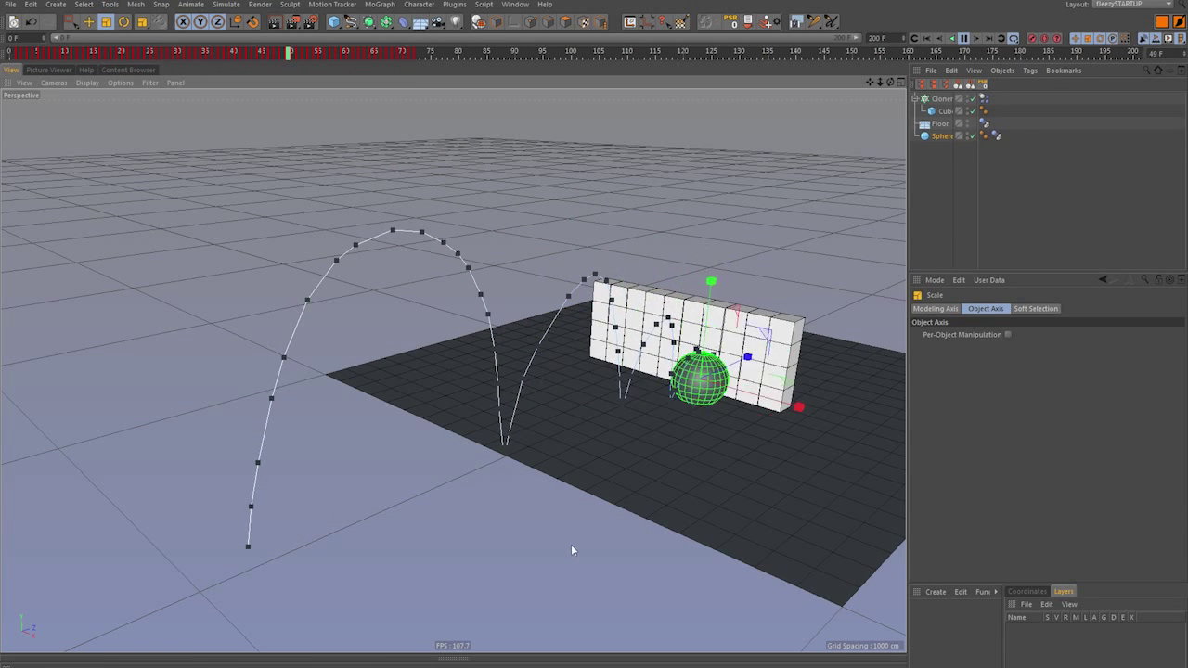
key("F8")
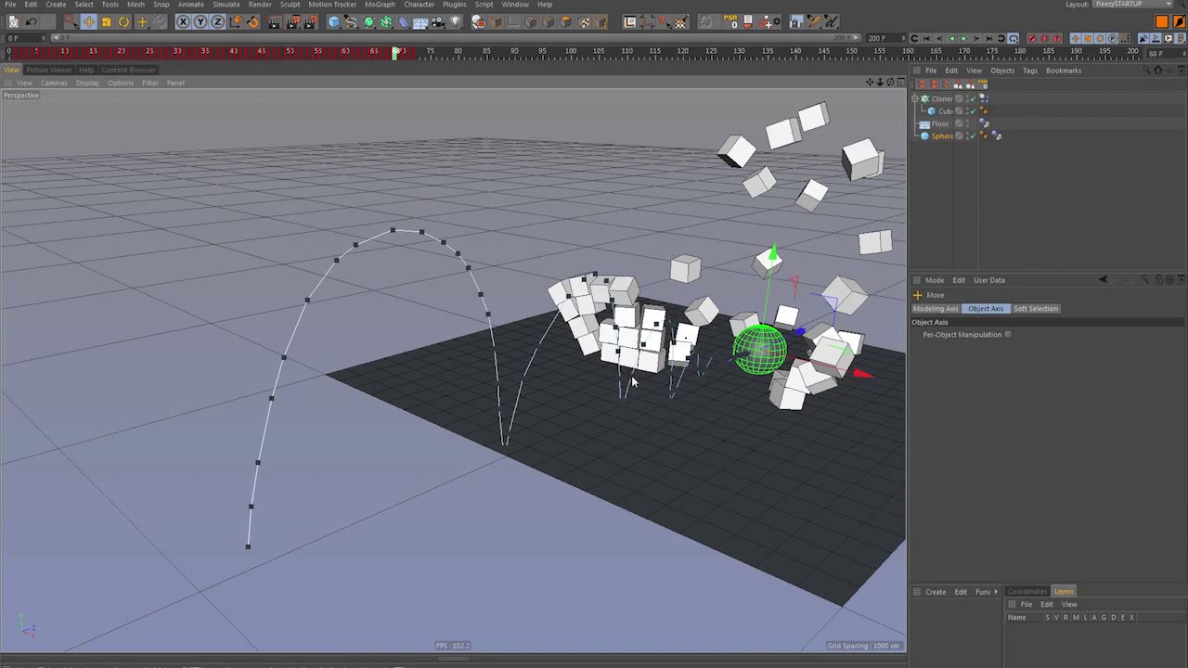
- Shift the recorded path along the negative X axis and scrub back to frame 27
left_click_drag(635, 381, 628, 400, "alt")
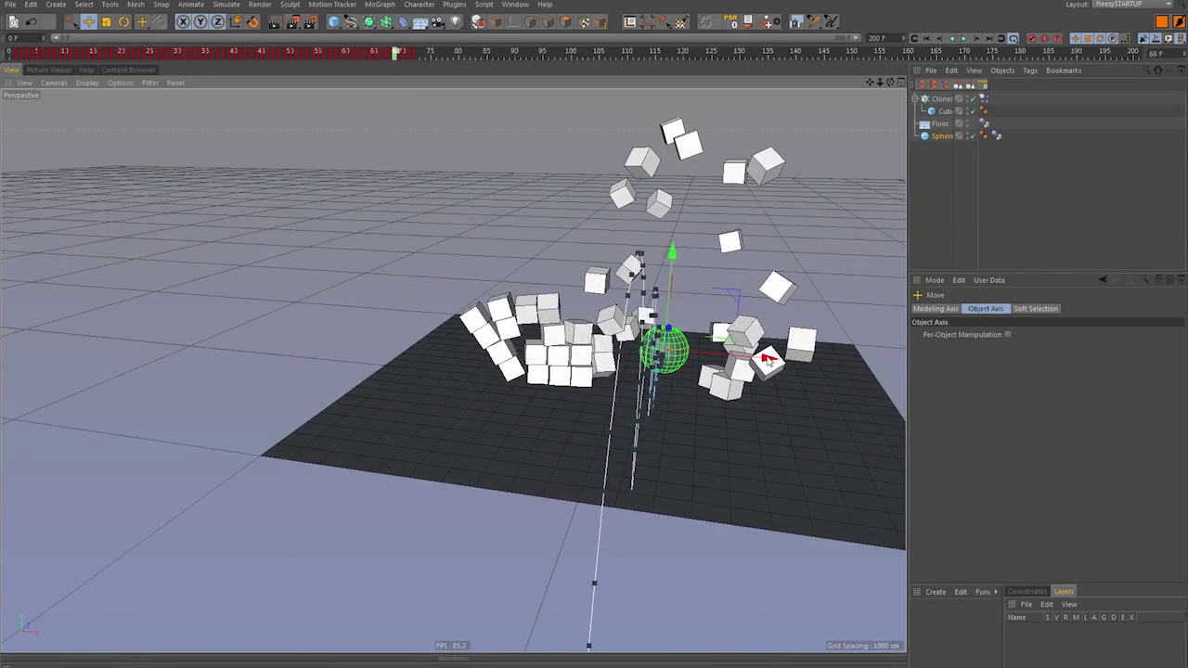
left_click_drag(769, 360, 680, 369, "alt")
left_click_drag(396, 52, 167, 61)
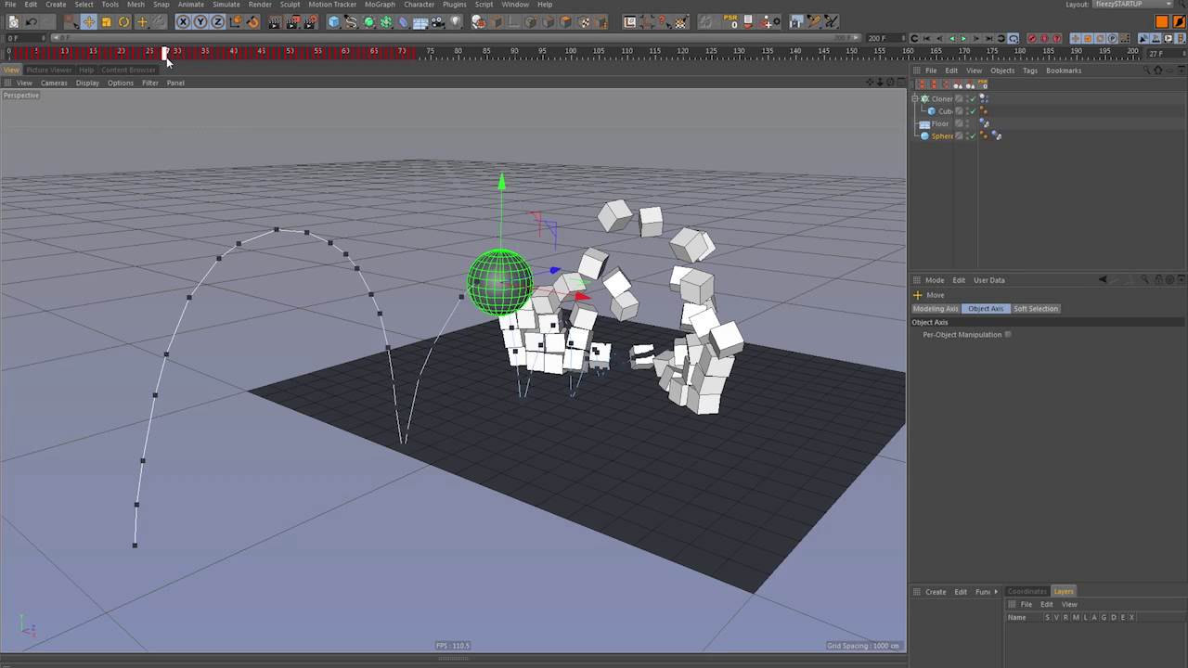
- Rotate the recorded path around the sphere's starting position at frame 0 and play the simulation to test it
key("r")
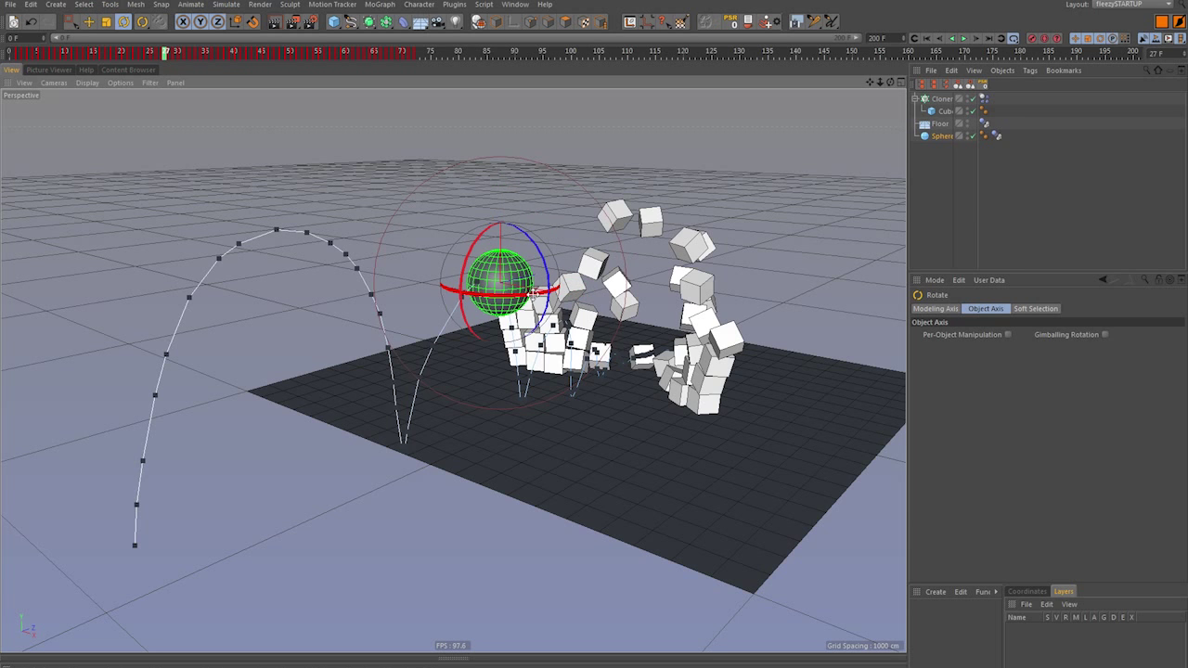
left_click_drag(534, 293, 551, 206)
key("shift+f")
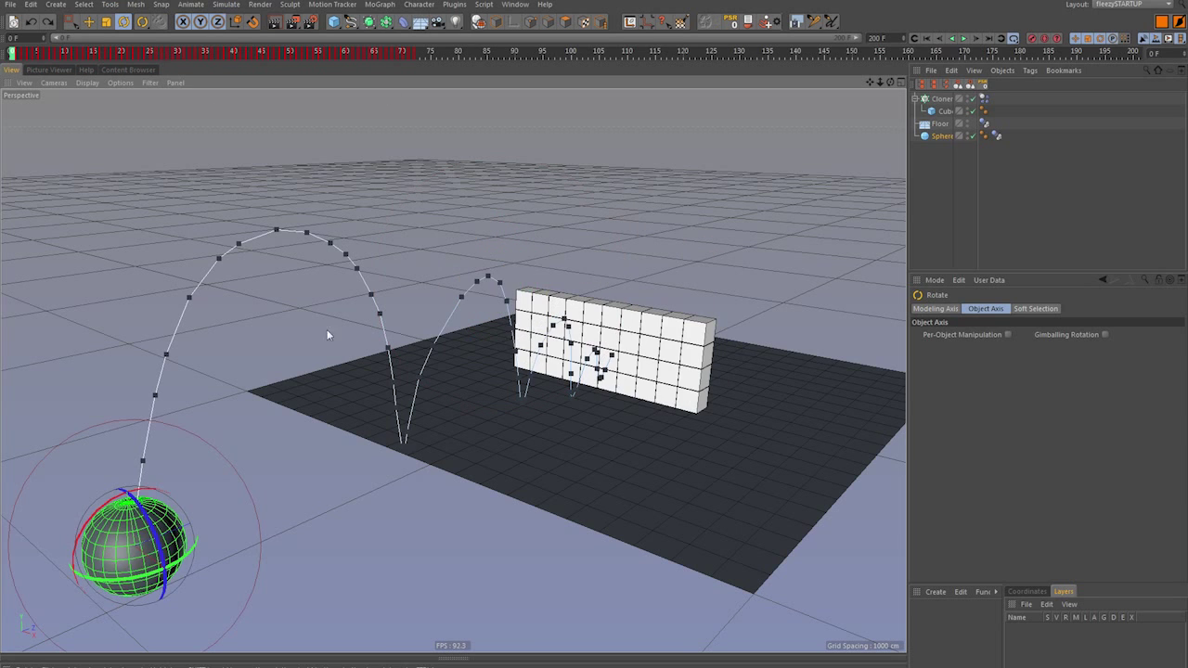
left_click_drag(171, 560, 199, 604)
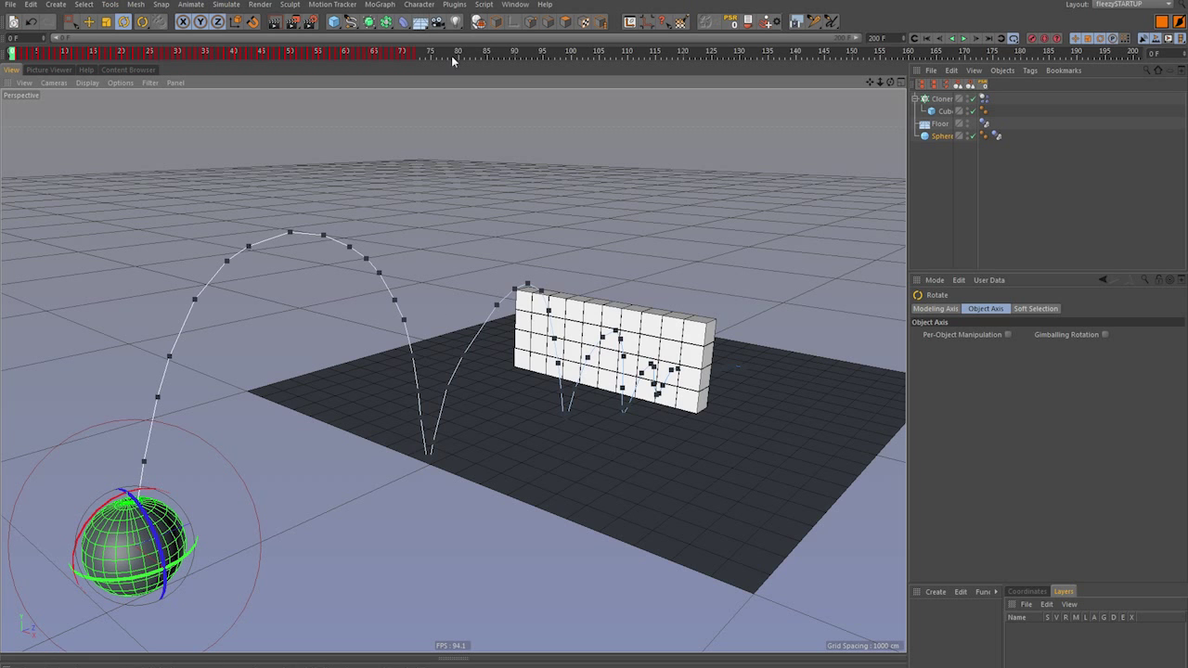
key("F8")
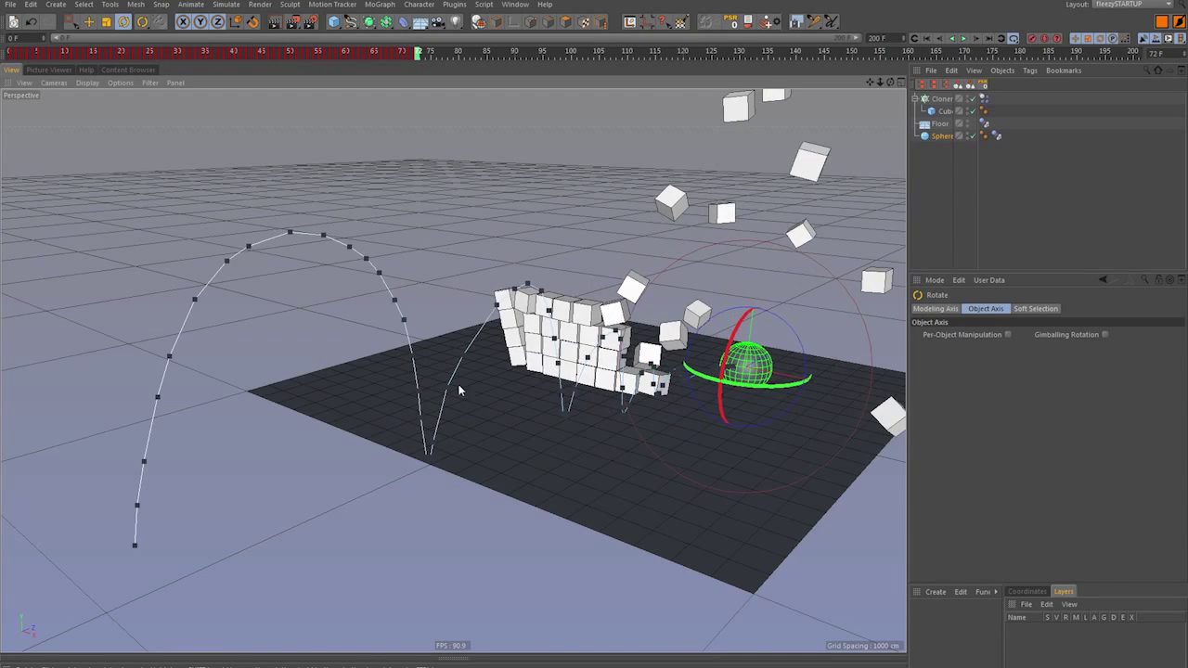
- Move the sphere's rotated path farther along the negative X axis toward the wall's other end
left_click_drag(458, 390, 724, 357, "alt")
key("e")
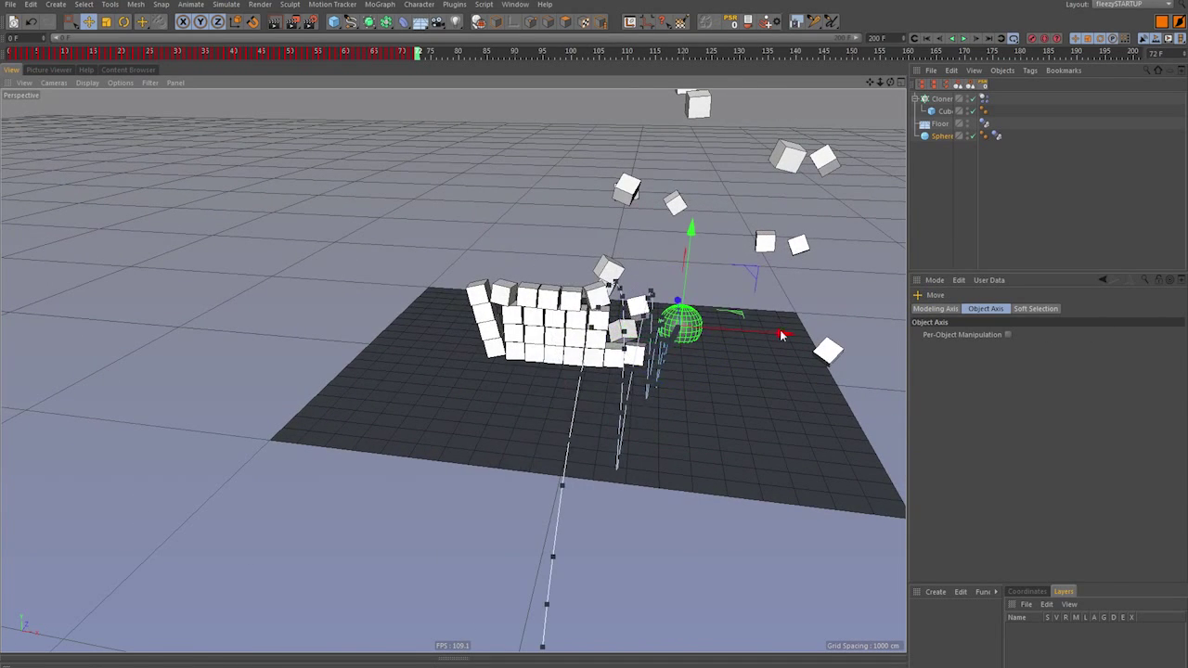
- Play the simulation from frame 0 with nothing selected and examine the wall's collapse from several angles
key("shift+f")
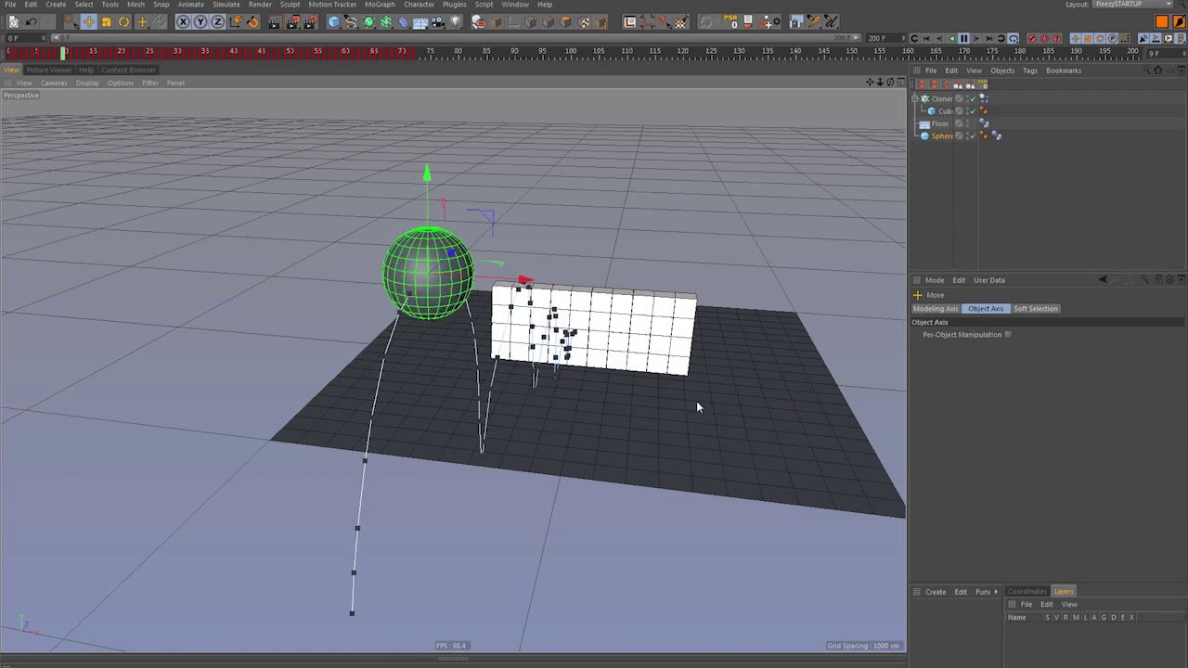
left_click(939, 218)
left_click_drag(685, 367, 475, 331, "alt")
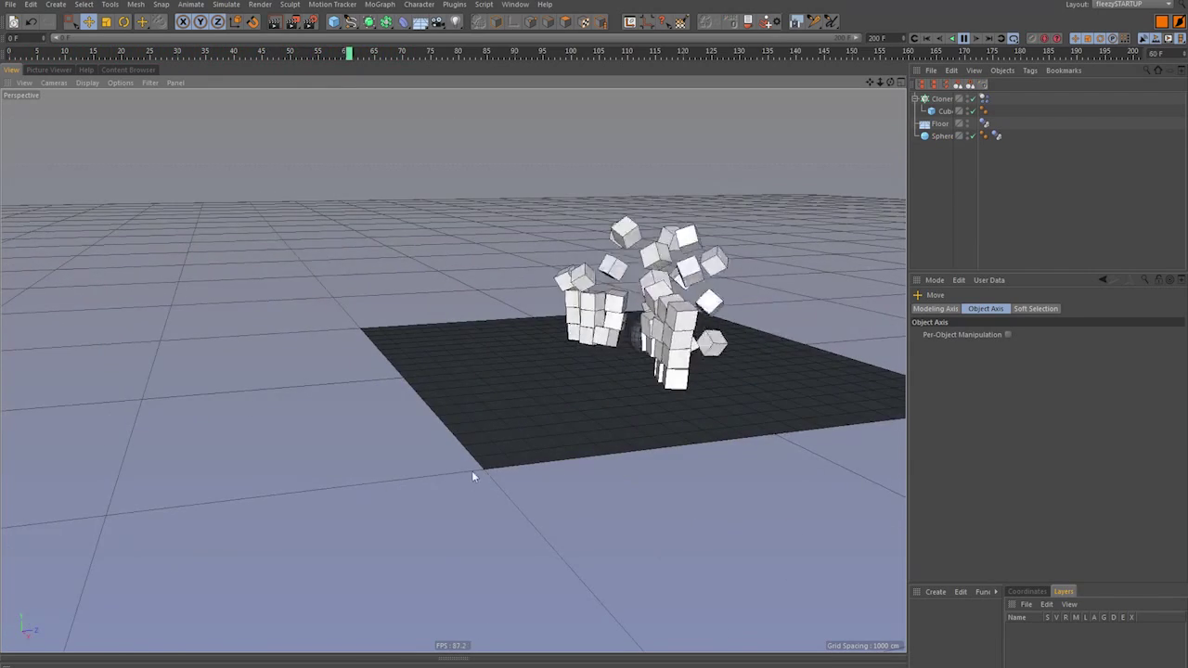
left_click_drag(471, 476, 681, 183, "alt")
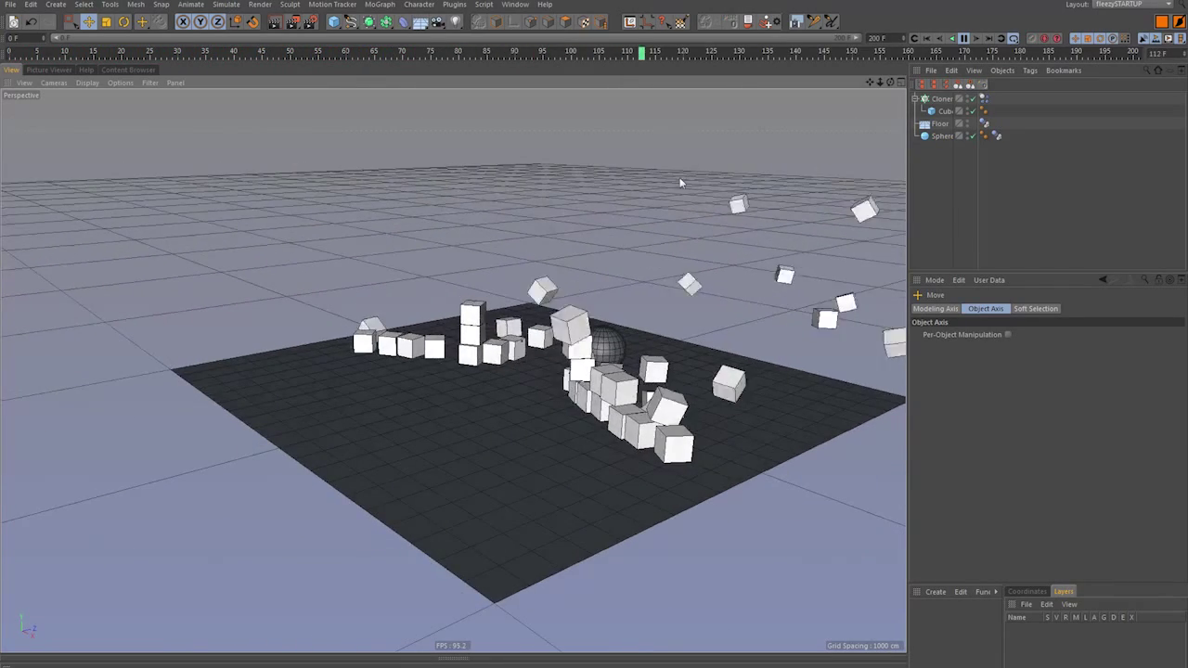
middle_click_drag(528, 367, 454, 371, "alt")
left_click_drag(454, 371, 571, 386, "alt")
key("F8")
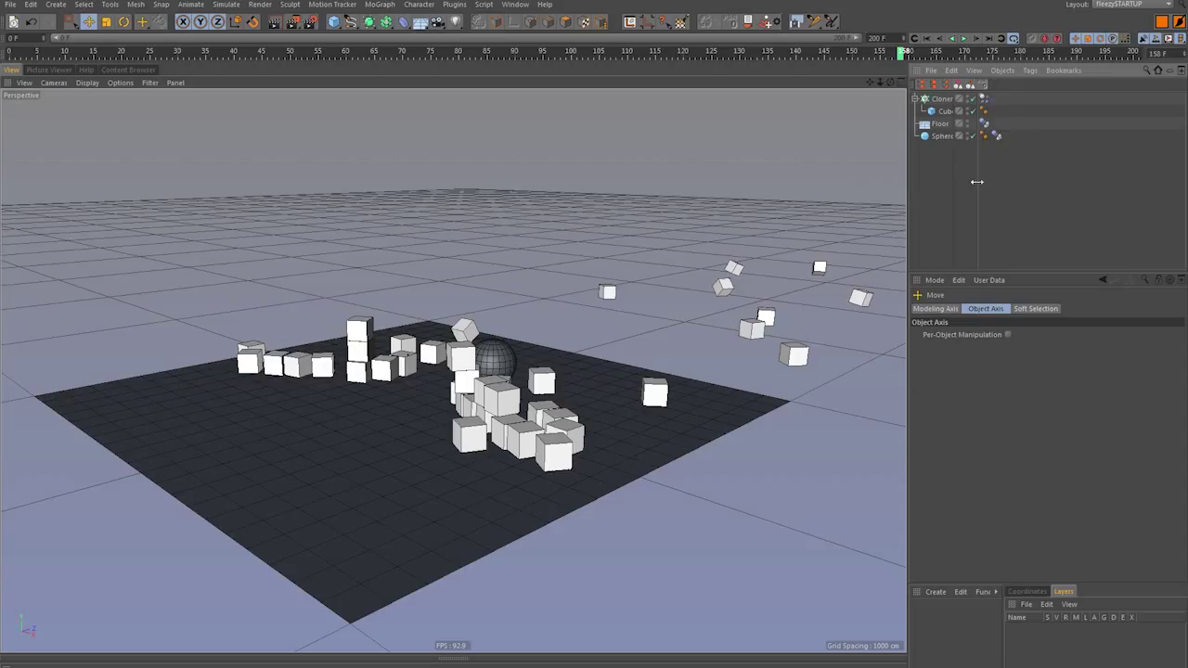
- Add a Point Cache tag to the Cloner and try to store its state at frame 0
left_click_drag(977, 181, 999, 181)
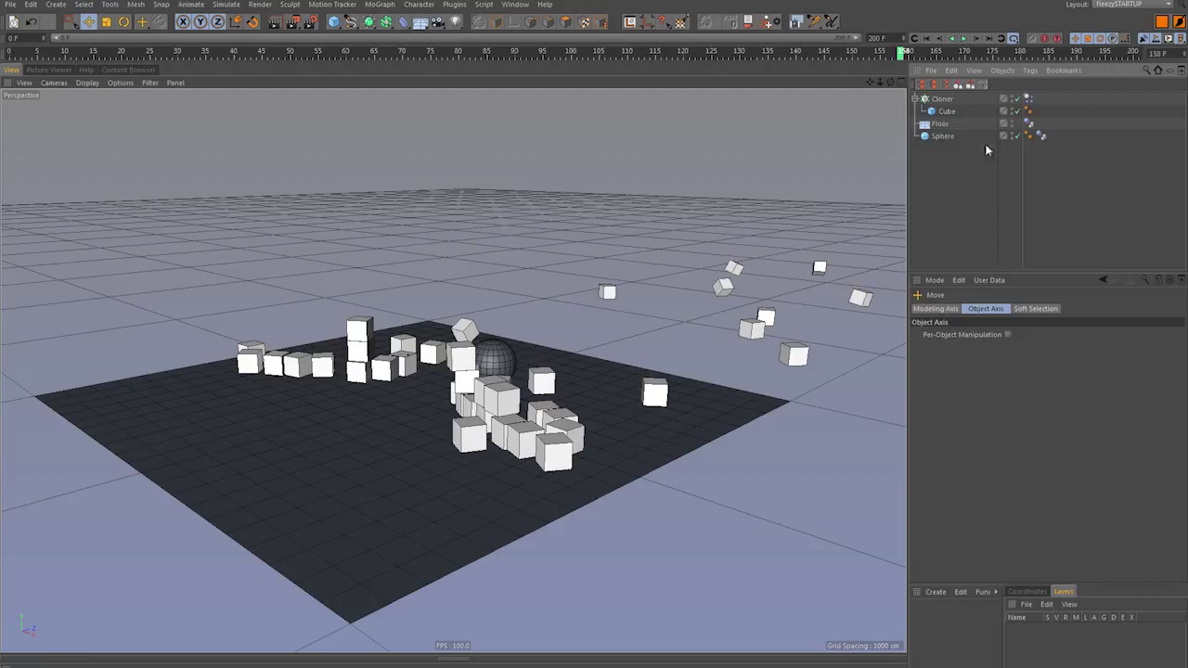
right_click(949, 99)
mouse_move(1021, 115)
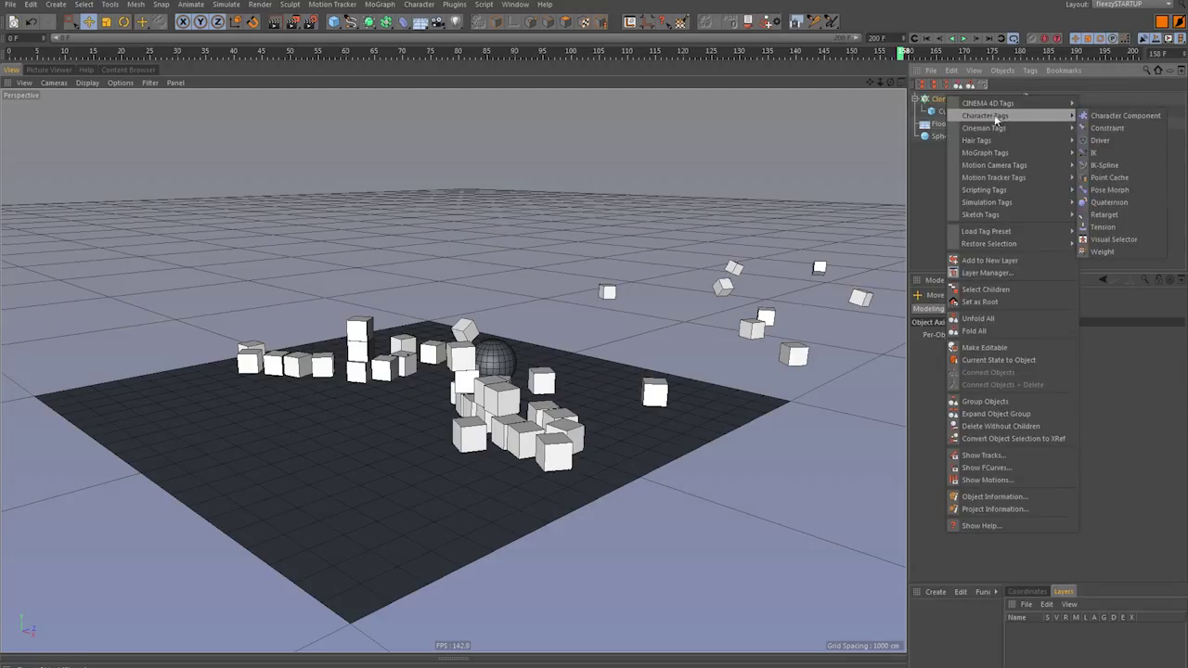
left_click(1120, 179)
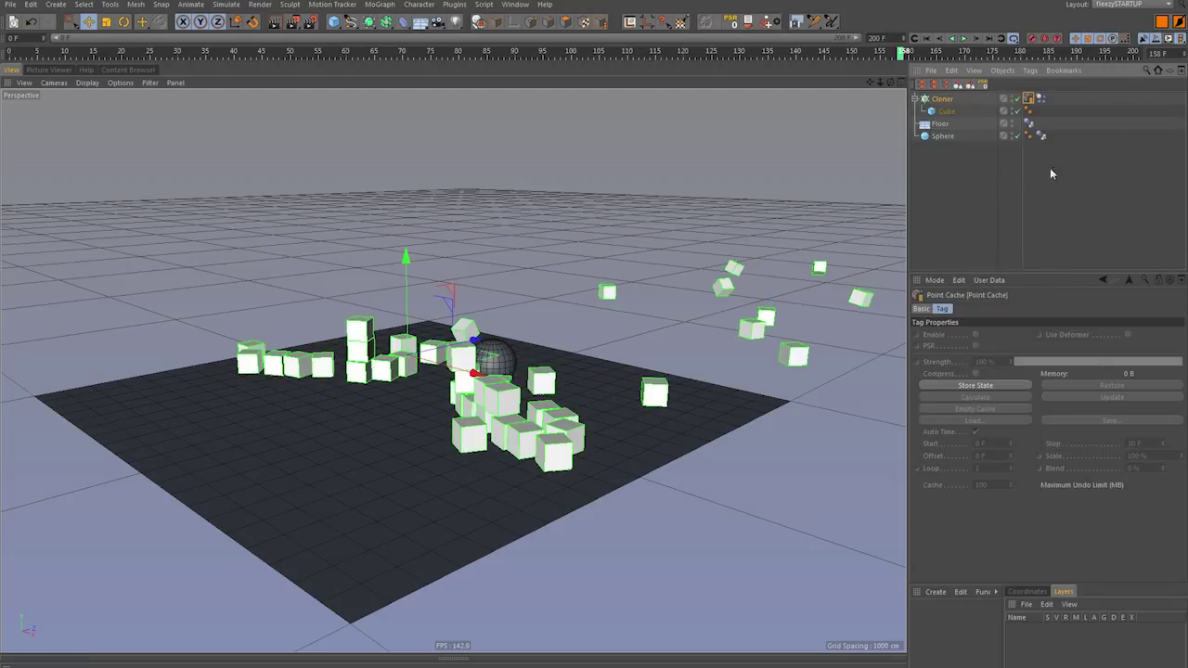
key("shift+f")
left_click(989, 385)
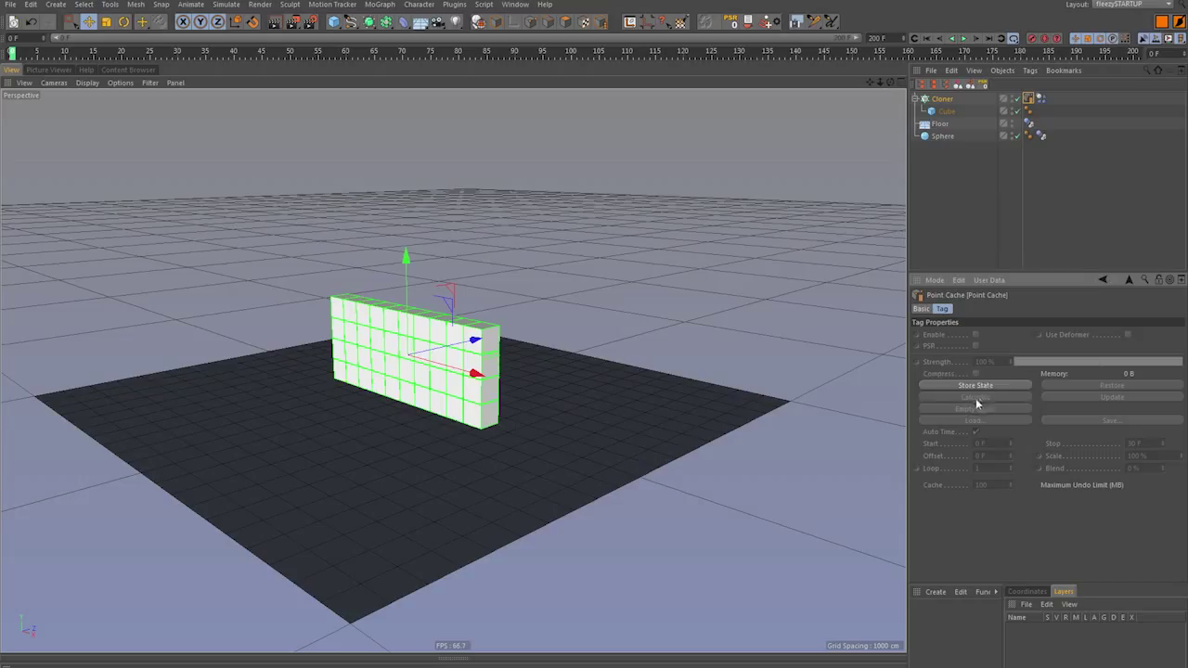
left_click(994, 386)
- Play the wall simulation with the Point Cache tag on the Cloner and view it from another angle
left_click(962, 211)
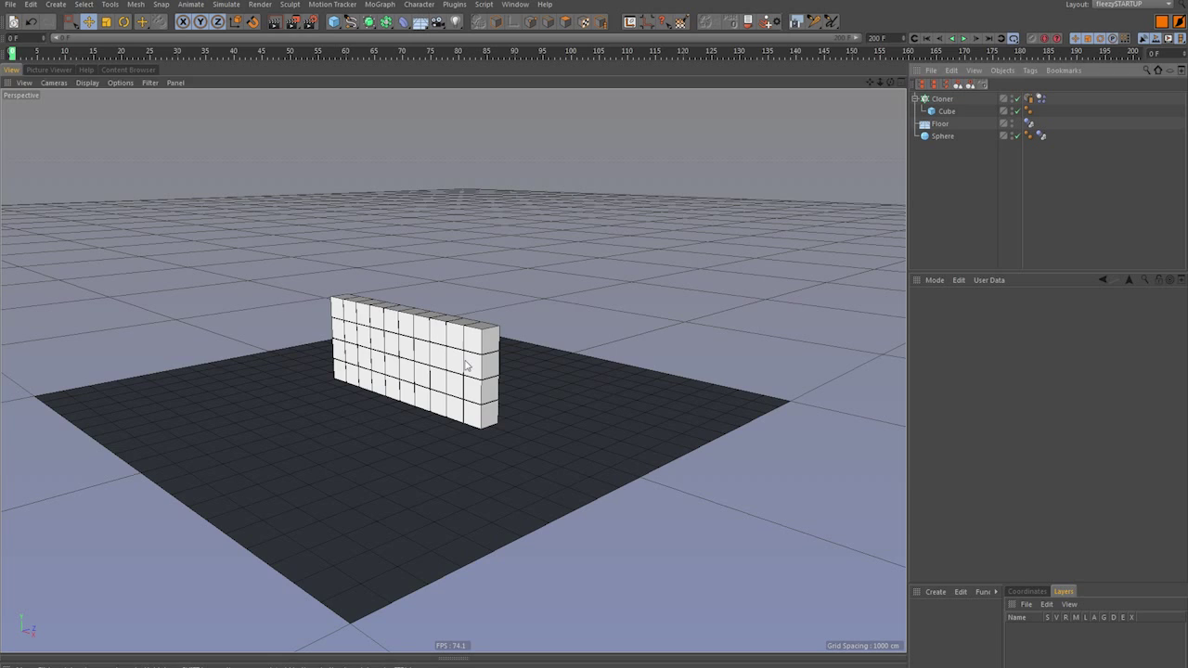
key("F8")
left_click_drag(740, 317, 523, 445, "alt")
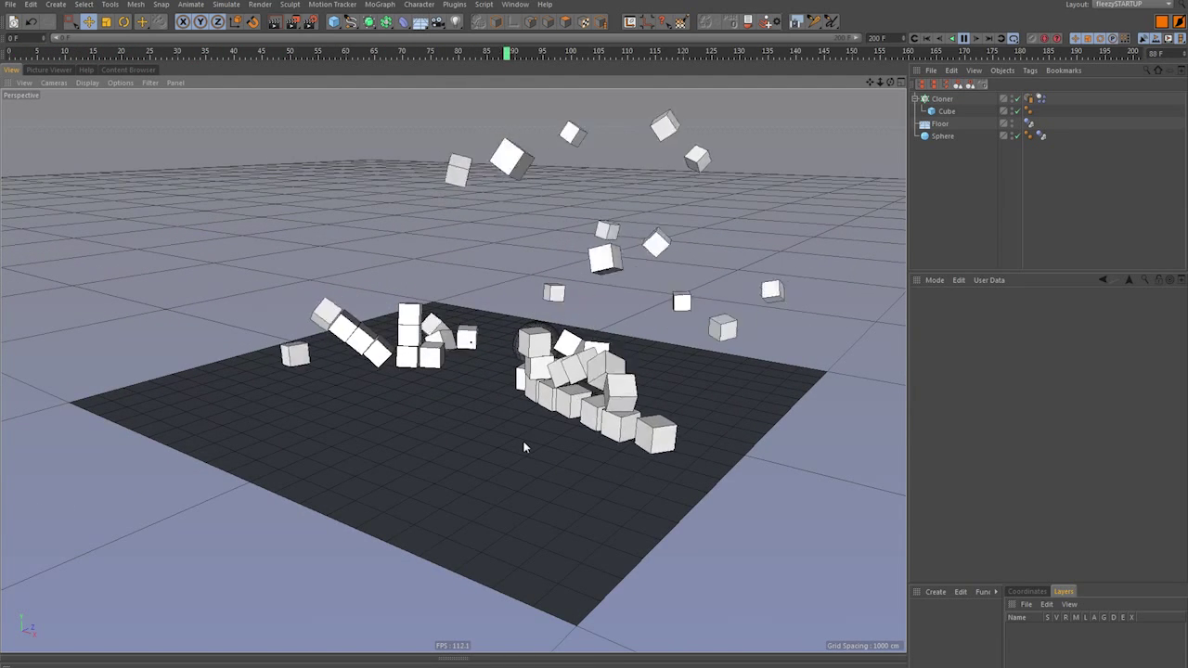
- Return to frame 0 and delete the Point Cache tag from the Cloner
left_click(1030, 97)
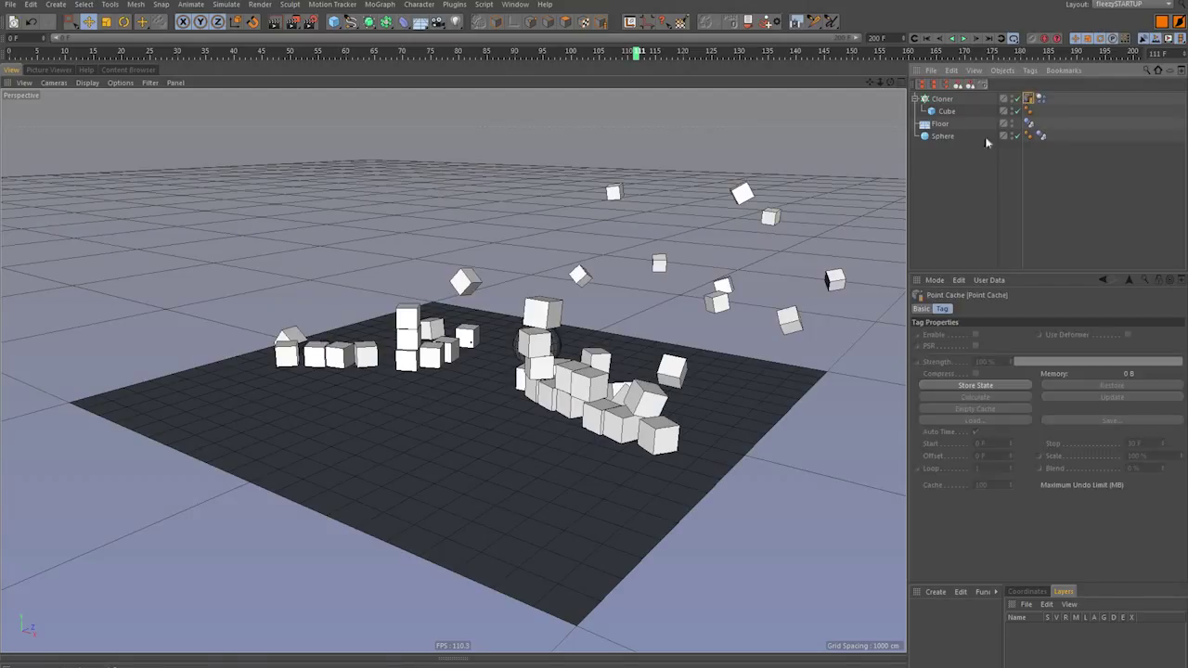
key("shift+f")
left_click(983, 214)
left_click(1027, 99)
key("Delete")
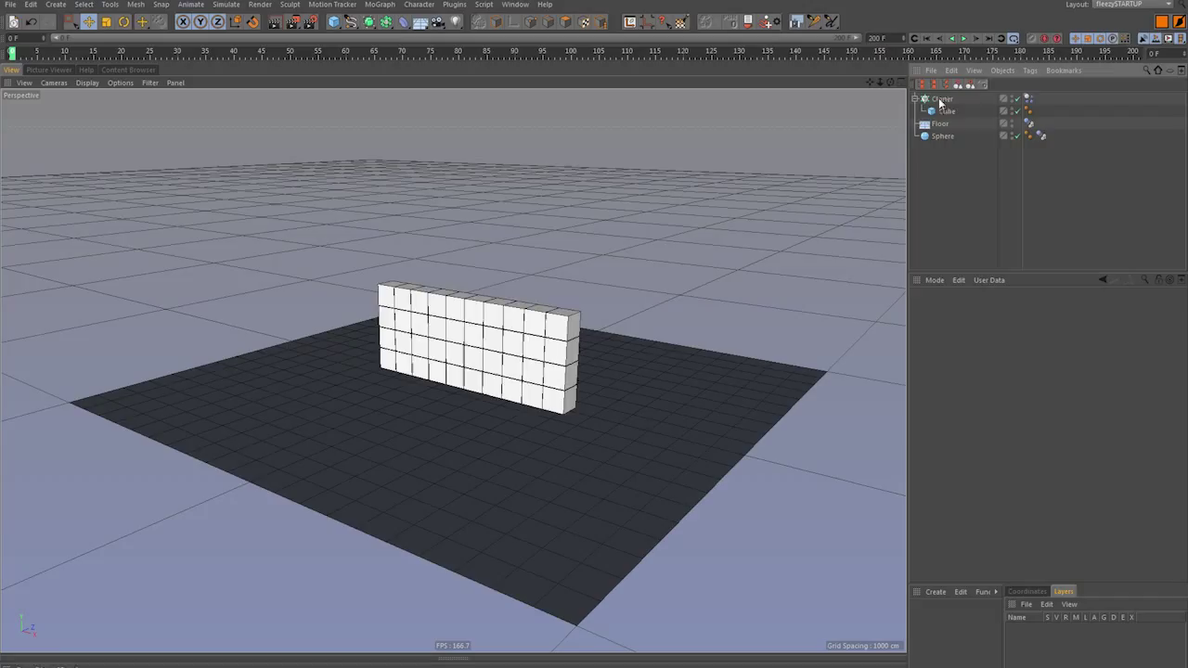
- Create a Connect object and place it below the Sphere in the object hierarchy
left_click(941, 99)
left_click_drag(400, 18, 501, 57)
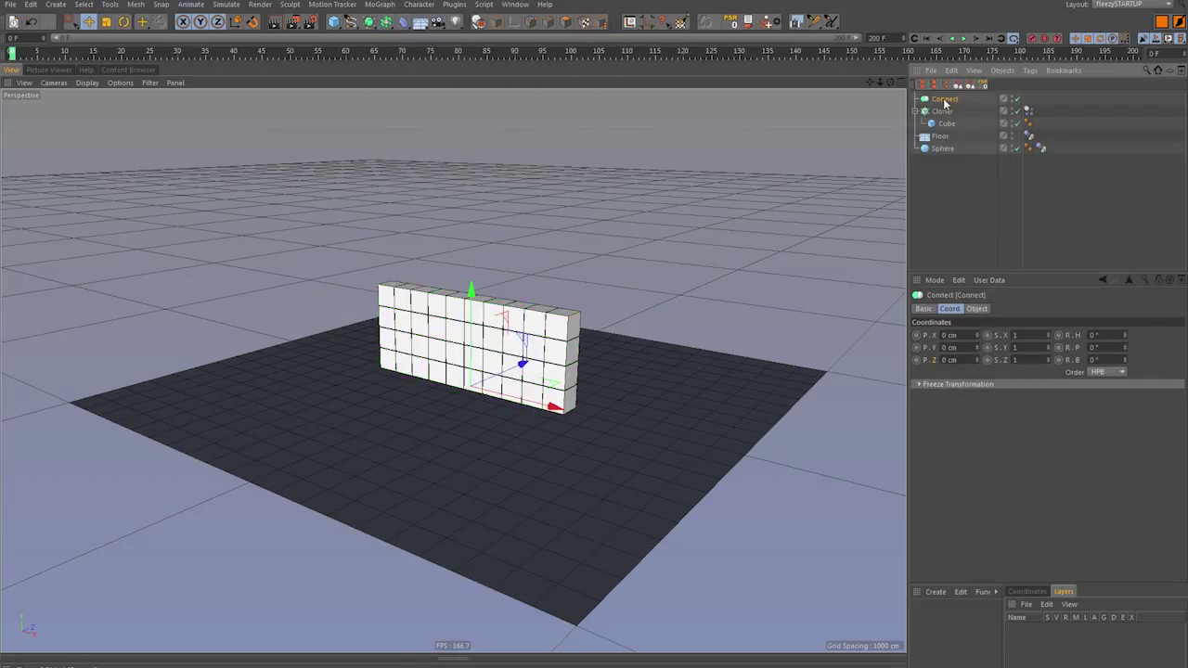
left_click_drag(941, 188, 943, 190)
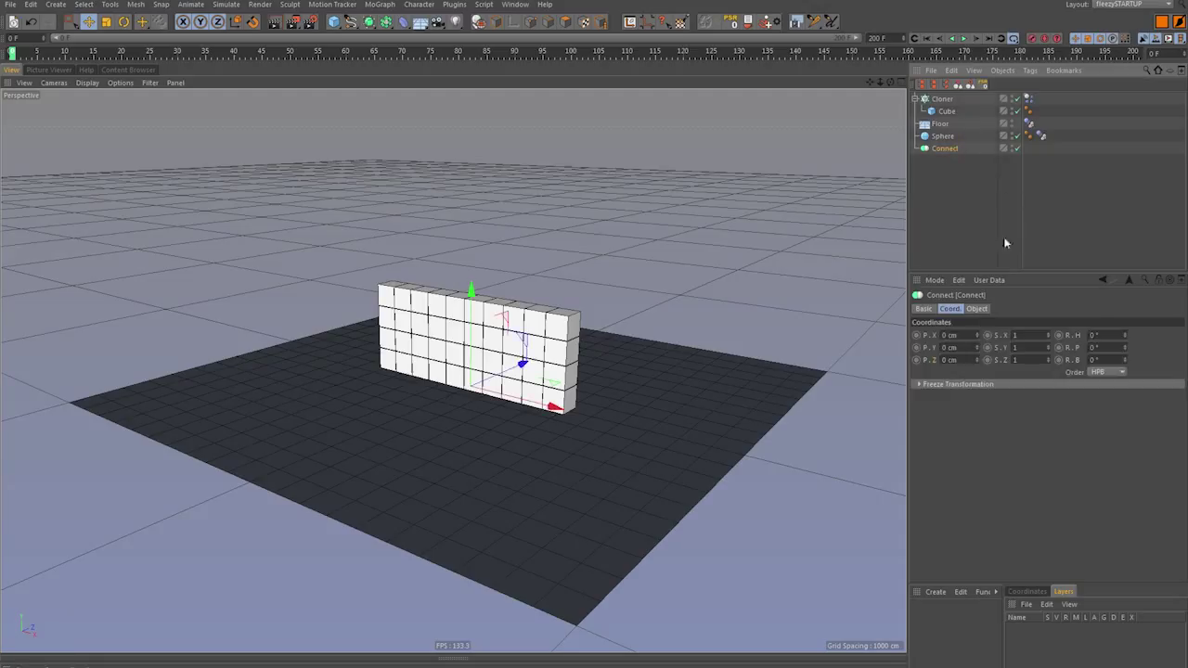
- Link the Cloner as the source object of the Connect object
left_click(976, 309)
left_click_drag(936, 111, 943, 95)
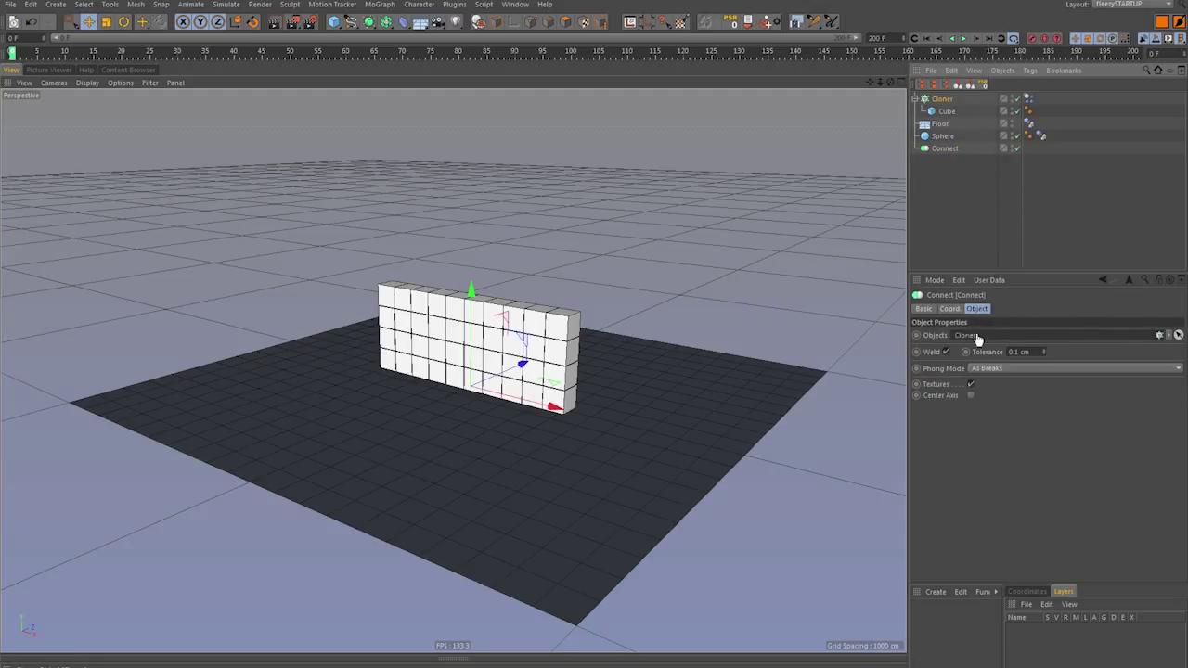
left_click_drag(977, 340, 976, 336)
left_click(949, 188)
- Add a Point Cache tag to the Connect object and try to store its state
right_click(943, 149)
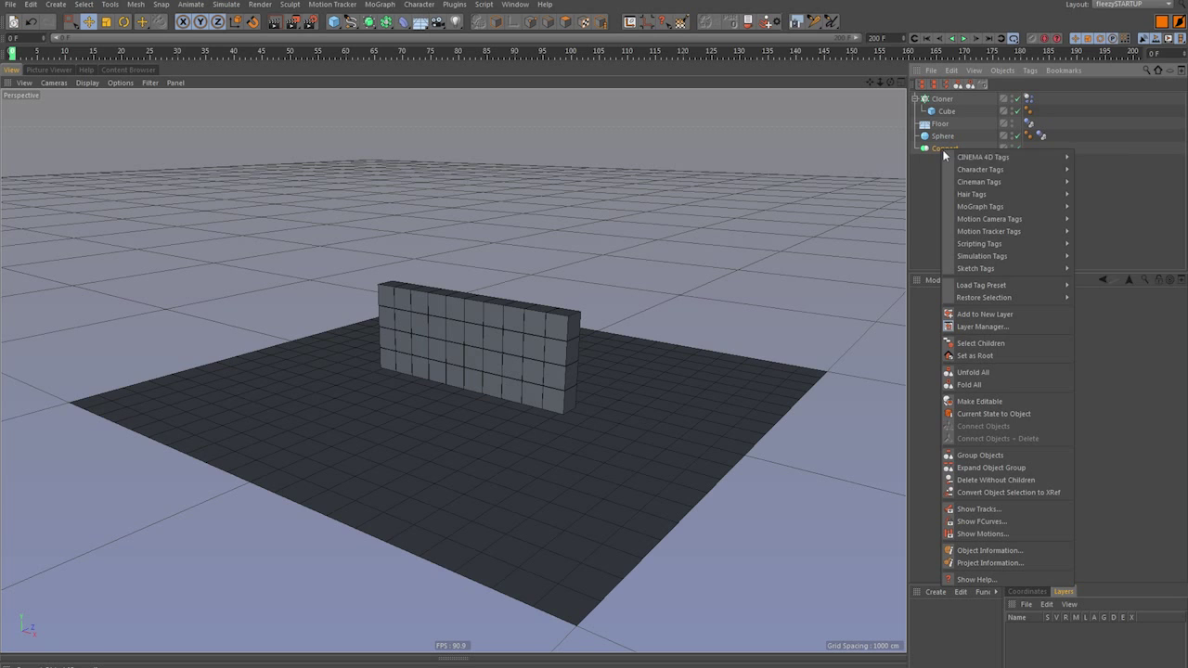
mouse_move(1016, 172)
left_click(1105, 231)
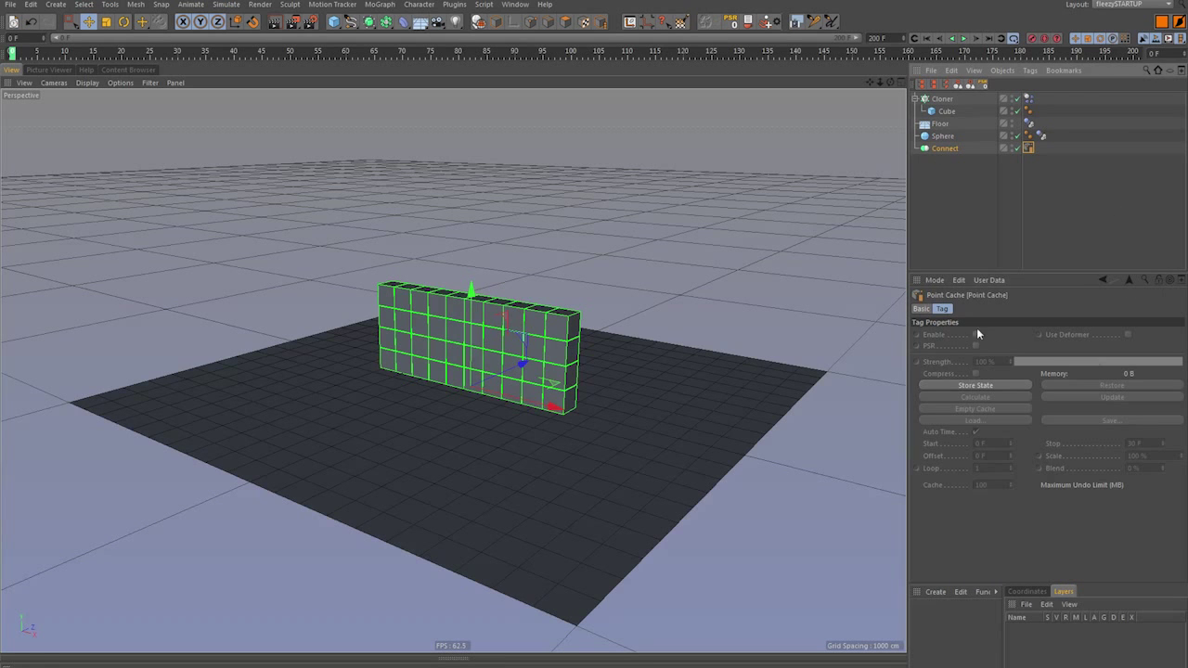
left_click(981, 386)
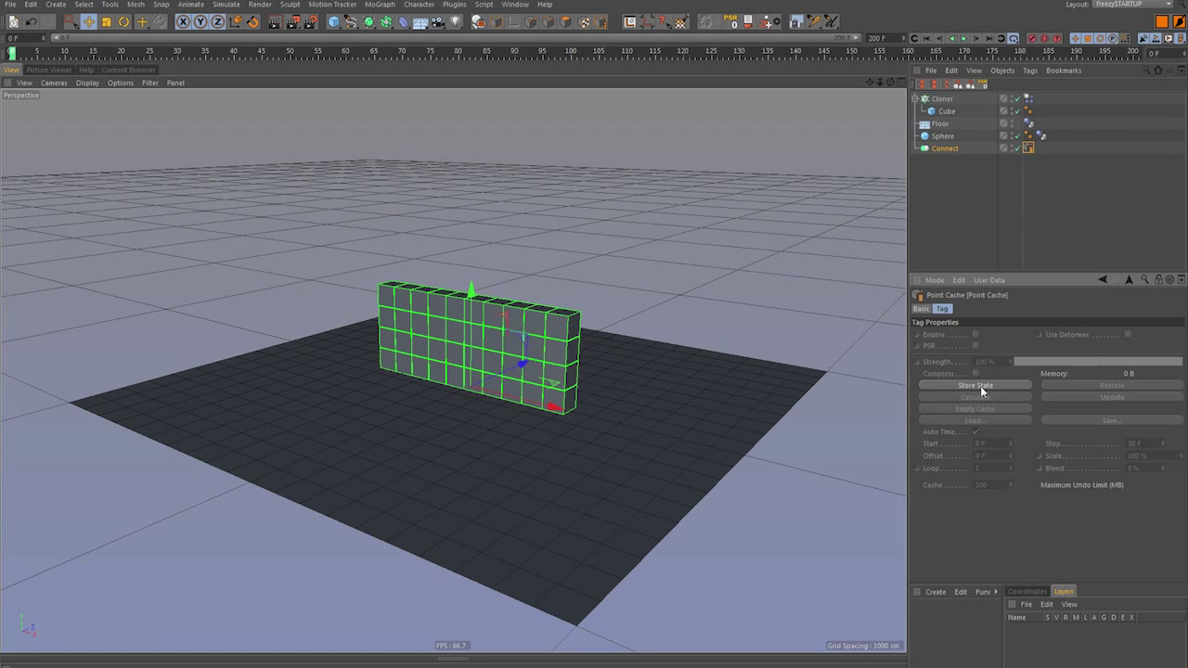
- Play the wall simulation through the Connect object, stop it and return to frame 0
key("F8")
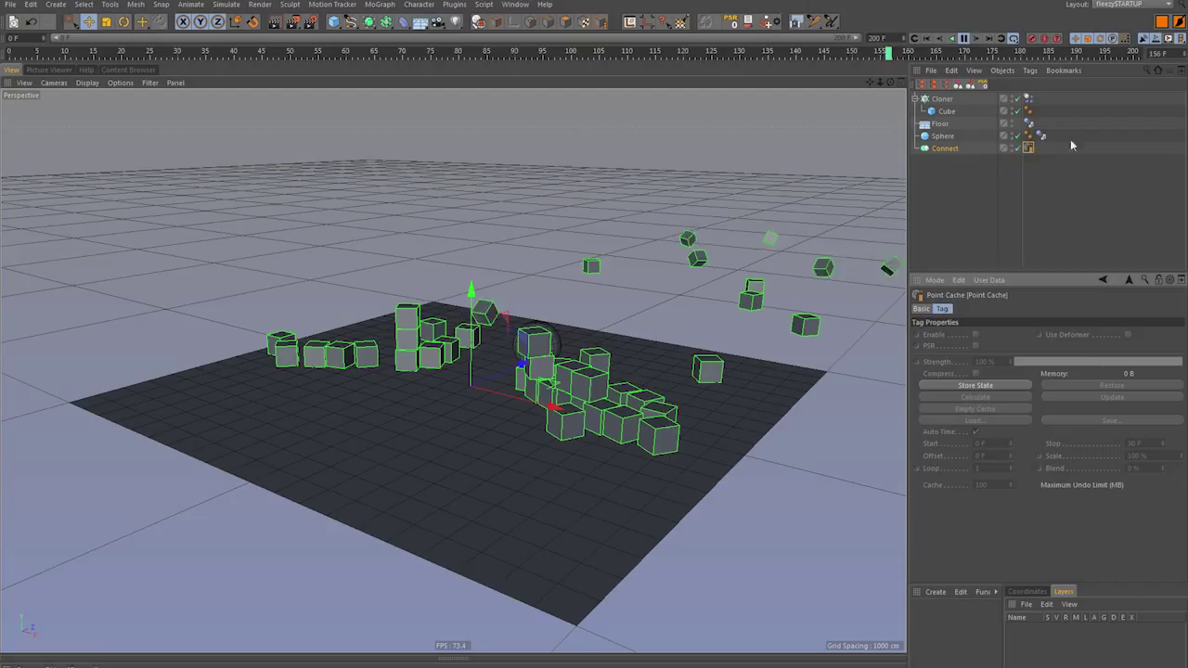
key("F8")
left_click(1018, 159)
left_click(941, 99)
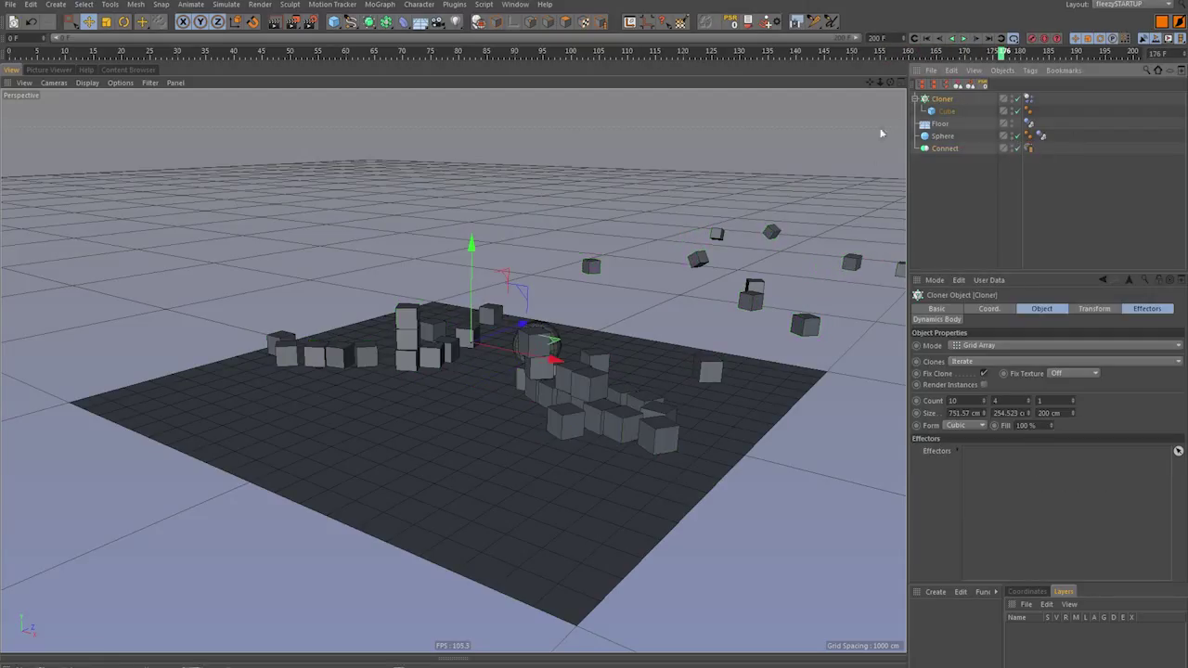
key("shift+f")
- Try changing the Cube's Y size and the Cloner's X count
left_click(946, 111)
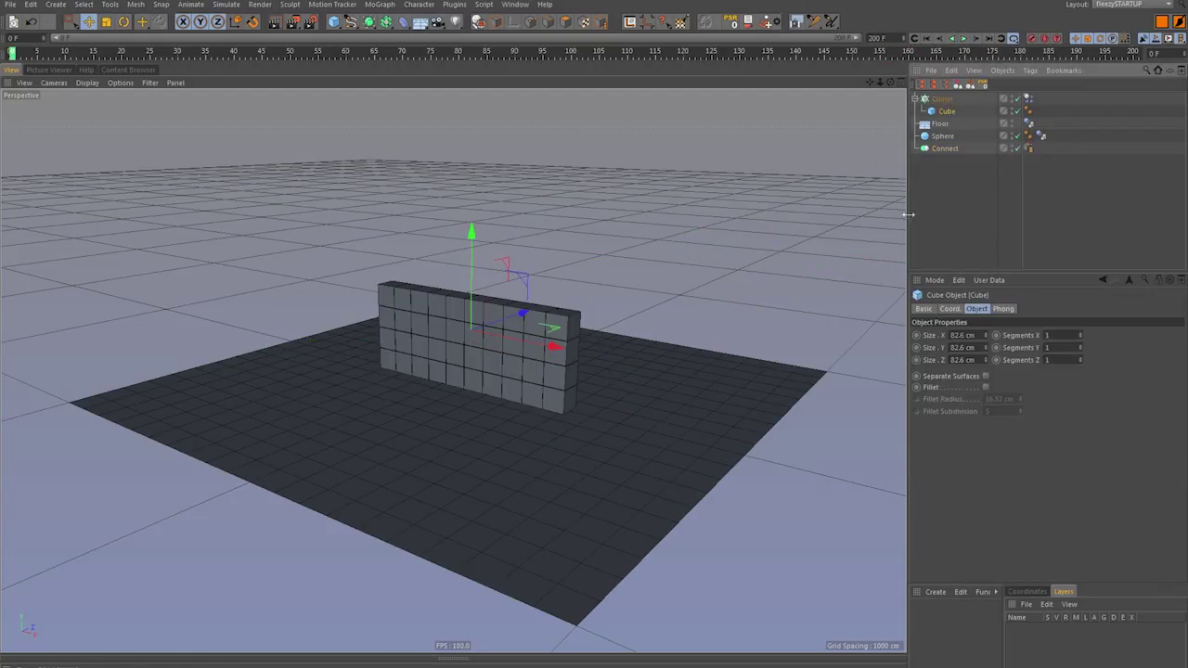
mouse_move(986, 349)
left_mouse_down()
mouse_move(987, 264)
mouse_move(989, 354)
left_mouse_up()
key("ctrl+z")
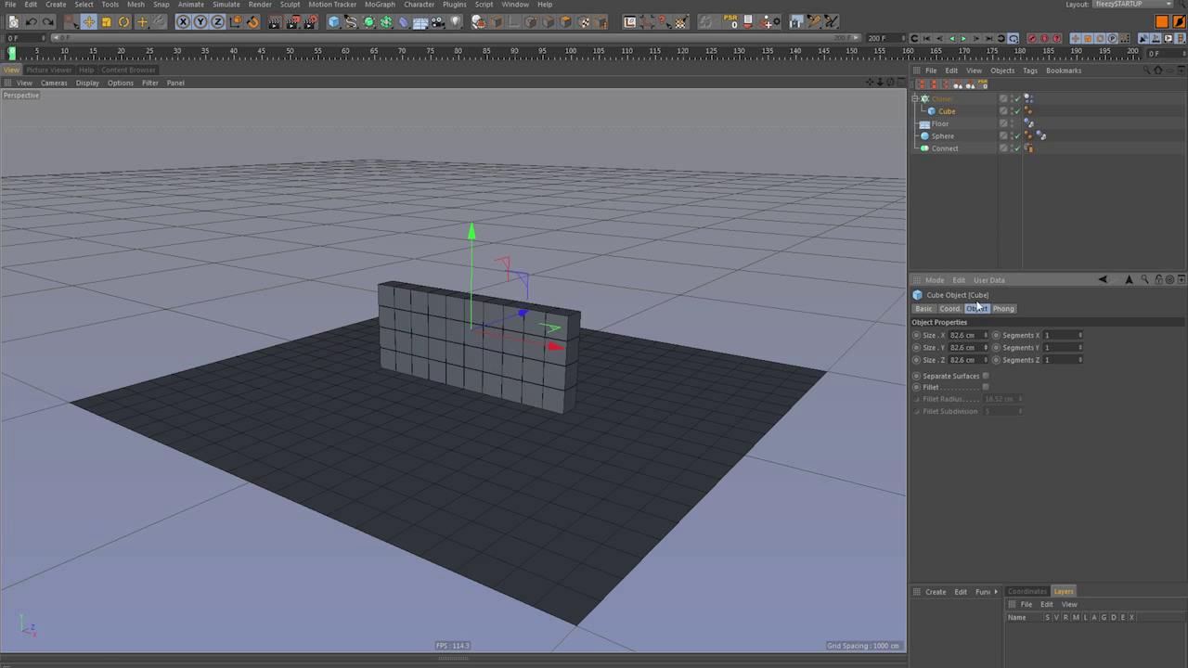
left_click(954, 99)
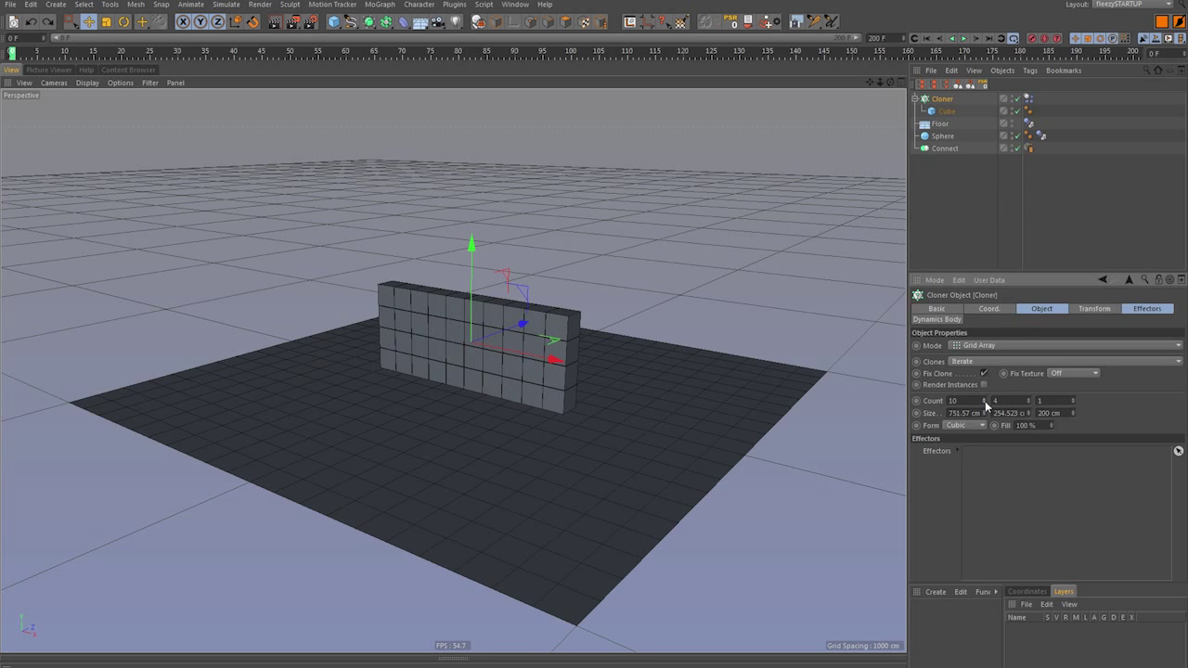
left_click_drag(986, 404, 978, 400)
- Add a Correction deformer as a child of the Connect object and move the Point Cache tag onto it
right_click_drag(520, 325, 546, 340, "alt")
left_click_drag(546, 340, 553, 329, "alt")
left_click(944, 149)
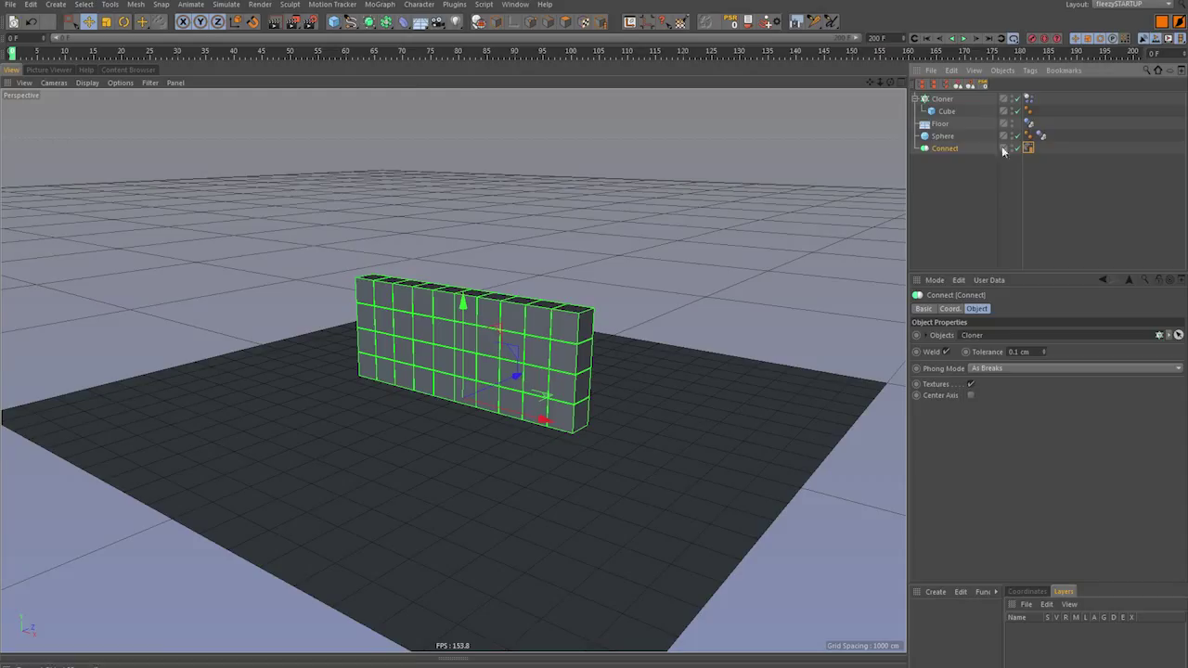
left_click(406, 23)
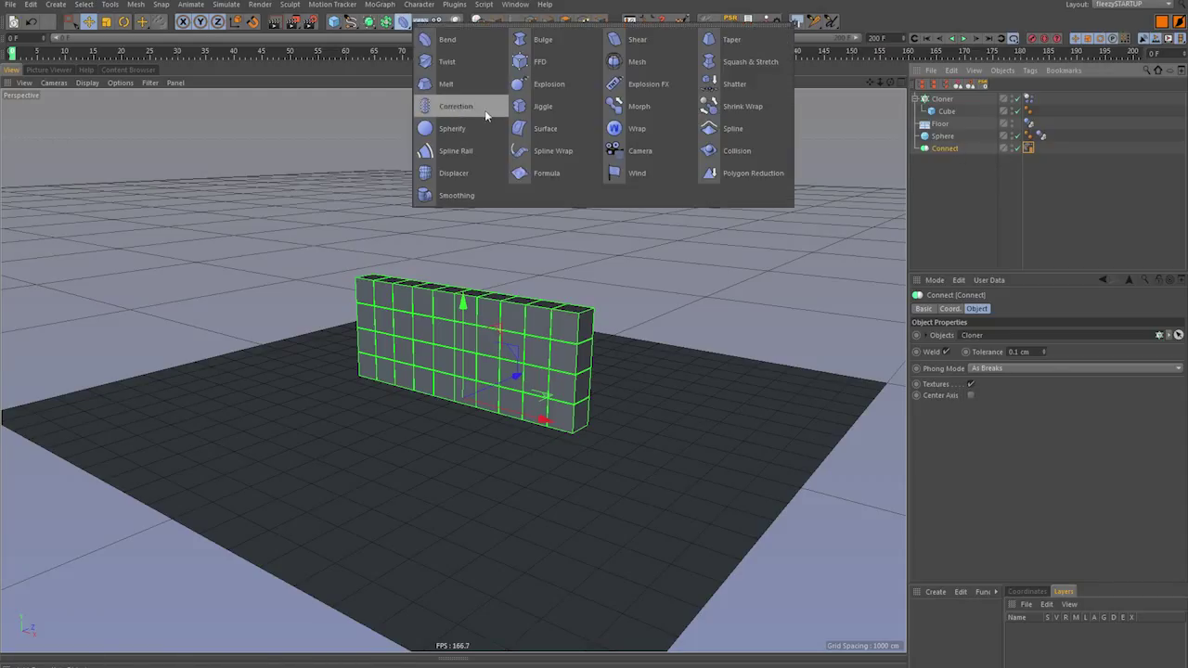
left_click(456, 105)
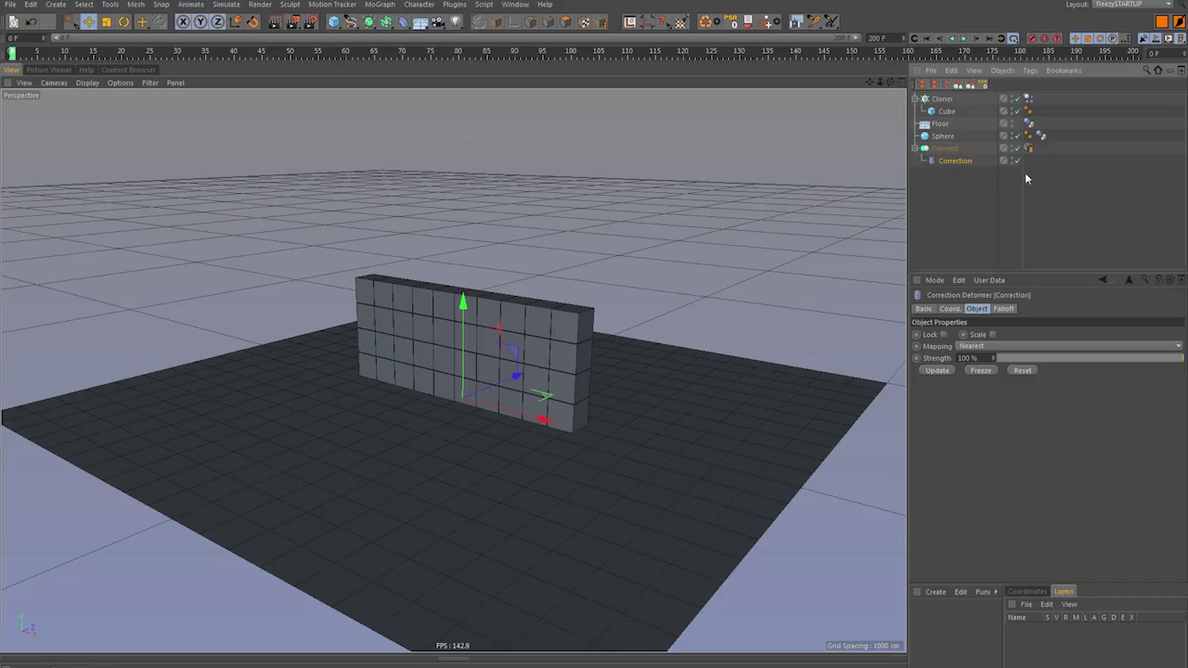
mouse_move(1030, 148)
left_mouse_down()
mouse_move(1034, 169)
mouse_move(1030, 162)
left_mouse_up()
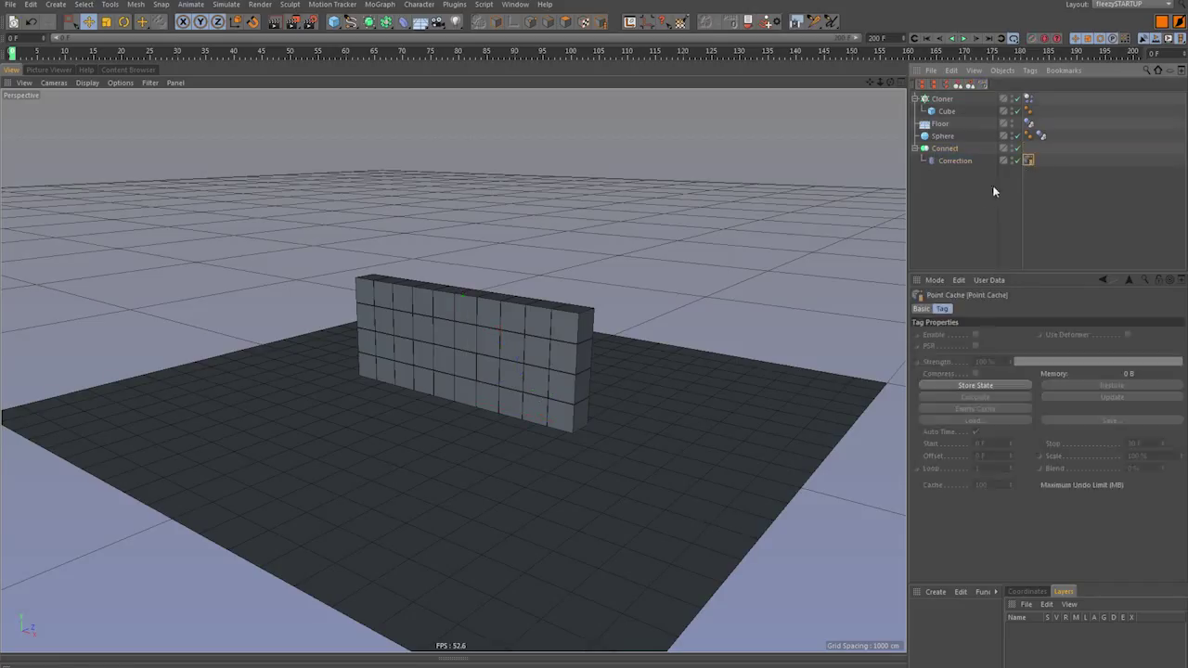
- Disable Weld on the Connect object
left_click(941, 149)
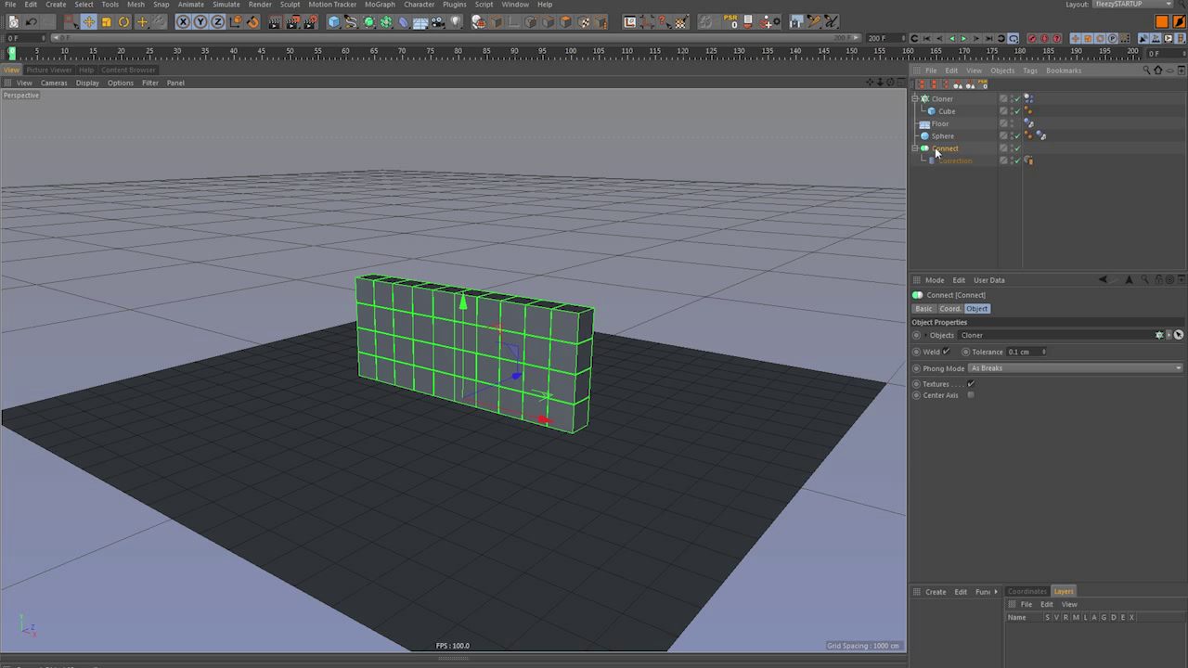
left_click(945, 351)
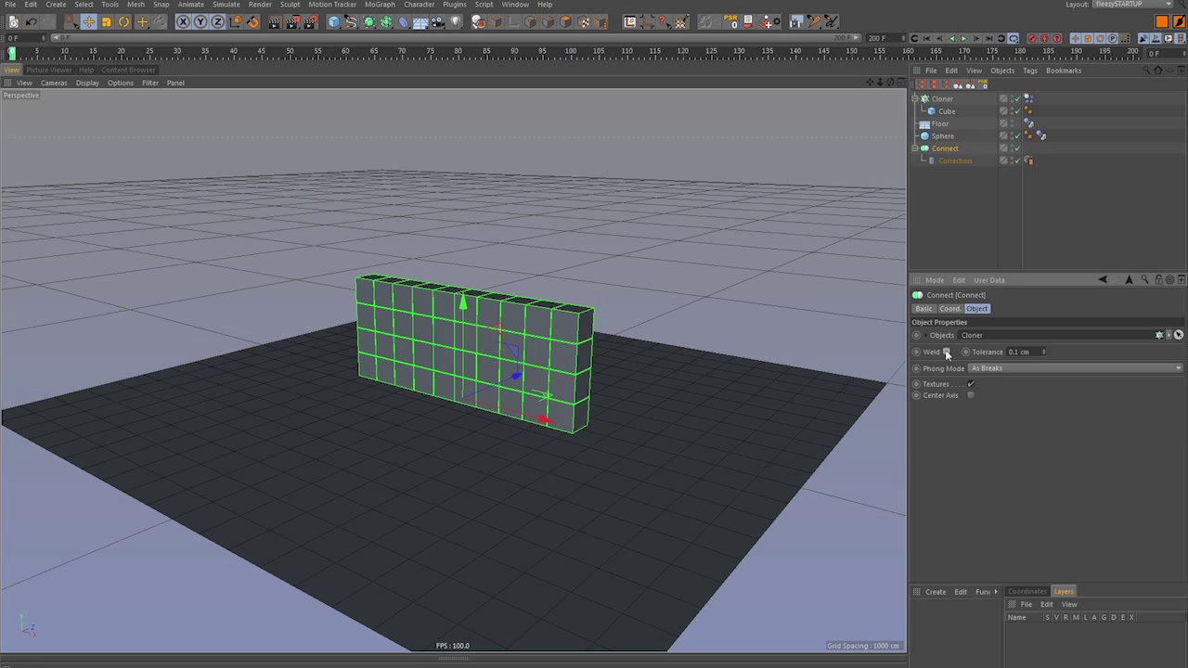
left_click_drag(548, 344, 580, 336, "alt")
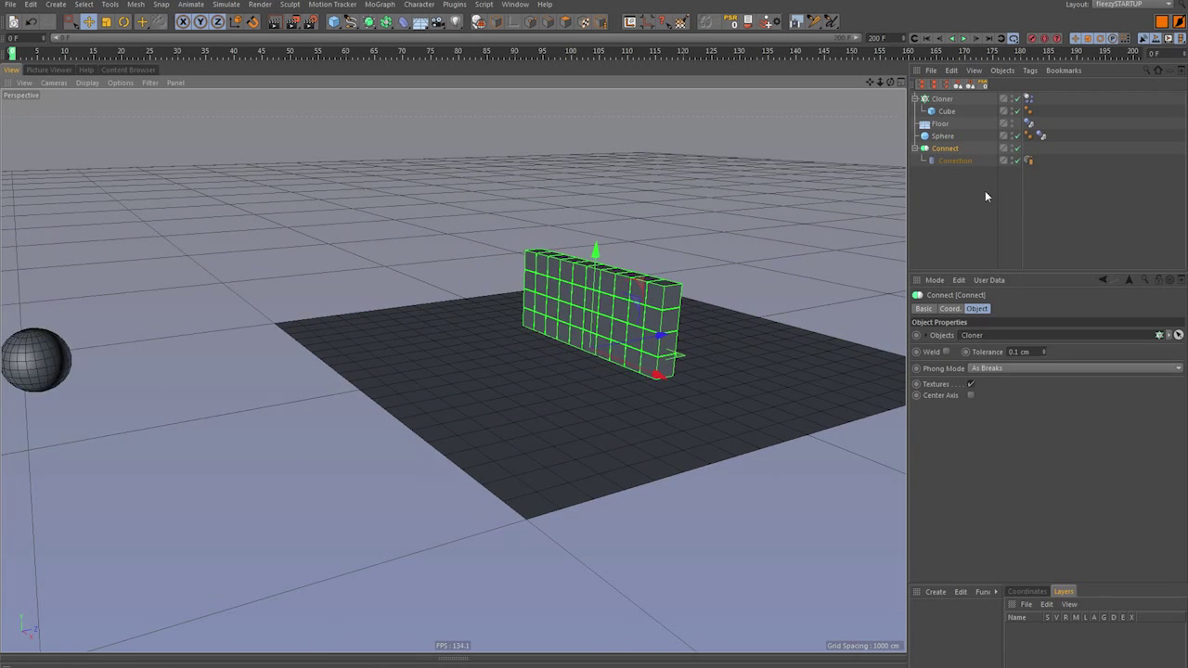
- Store the state in the Correction deformer's Point Cache tag and calculate the cache
left_click(1028, 161)
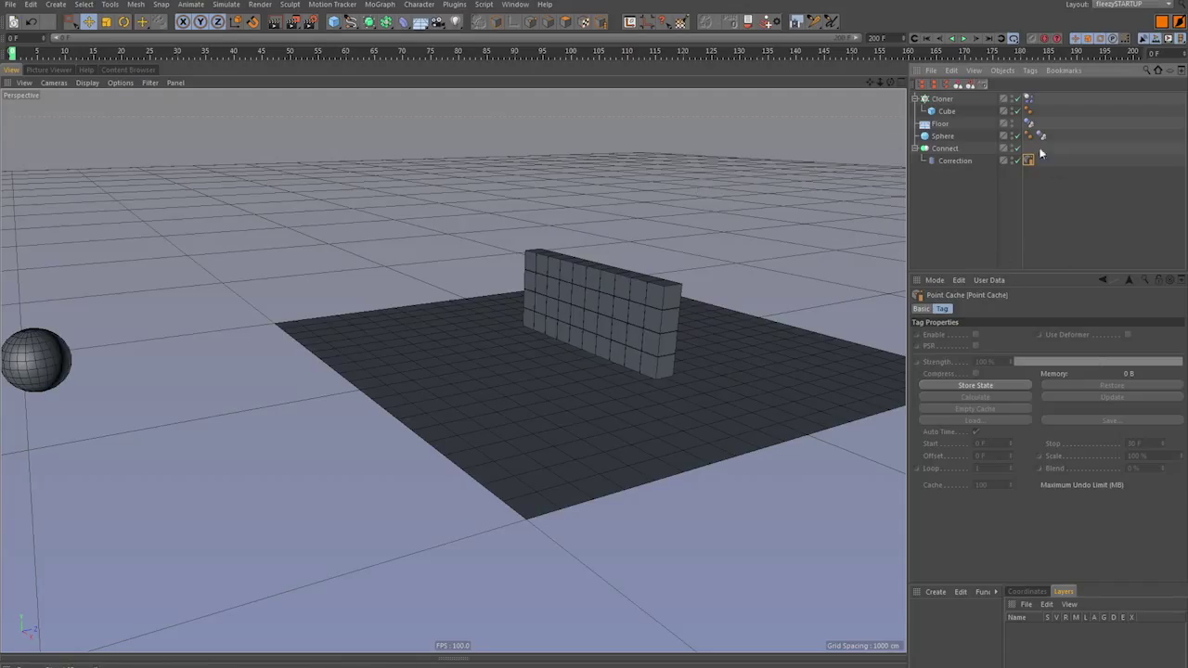
left_click(986, 387)
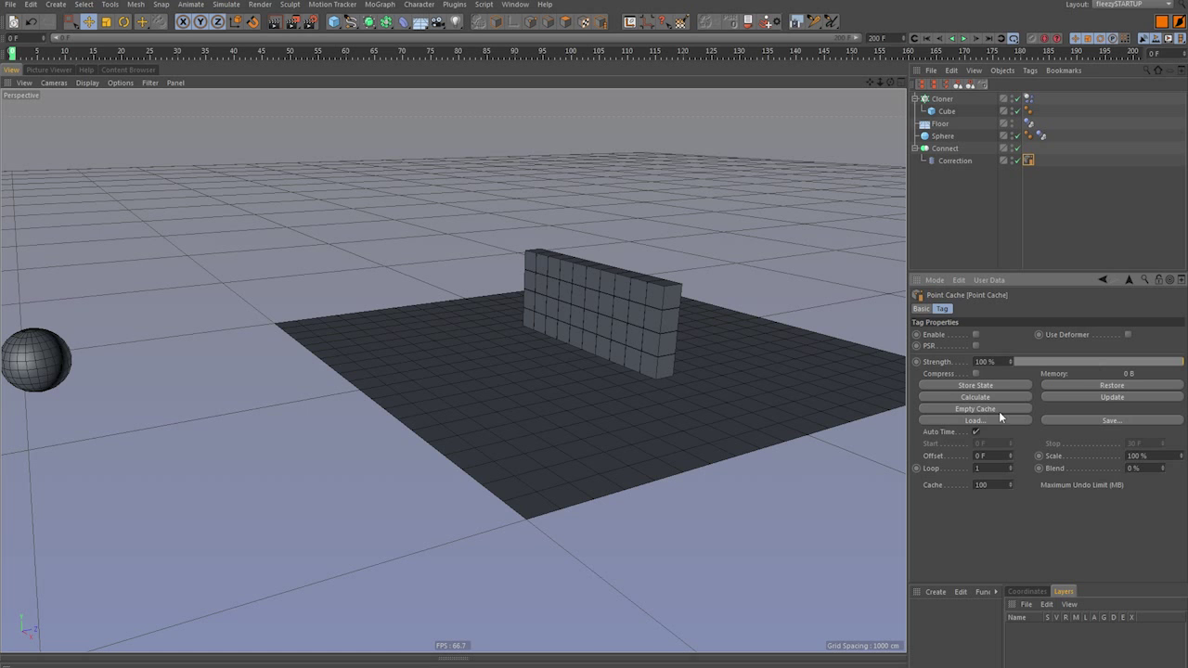
left_click(980, 398)
- Set the Point Cache scale to -100 % and play the reversed wall simulation from closer angles
type("-100")
key("Return")
key("F8")
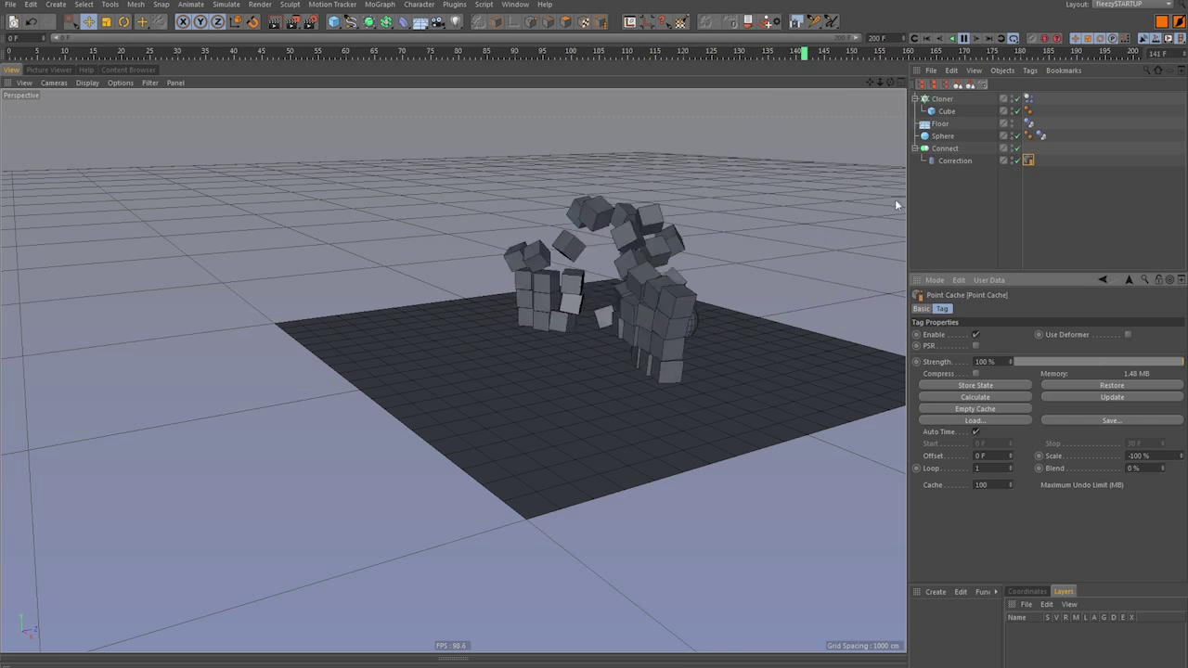
left_click_drag(695, 295, 558, 353, "alt")
right_click_drag(558, 353, 711, 340, "alt")
left_click_drag(631, 359, 609, 393, "alt")
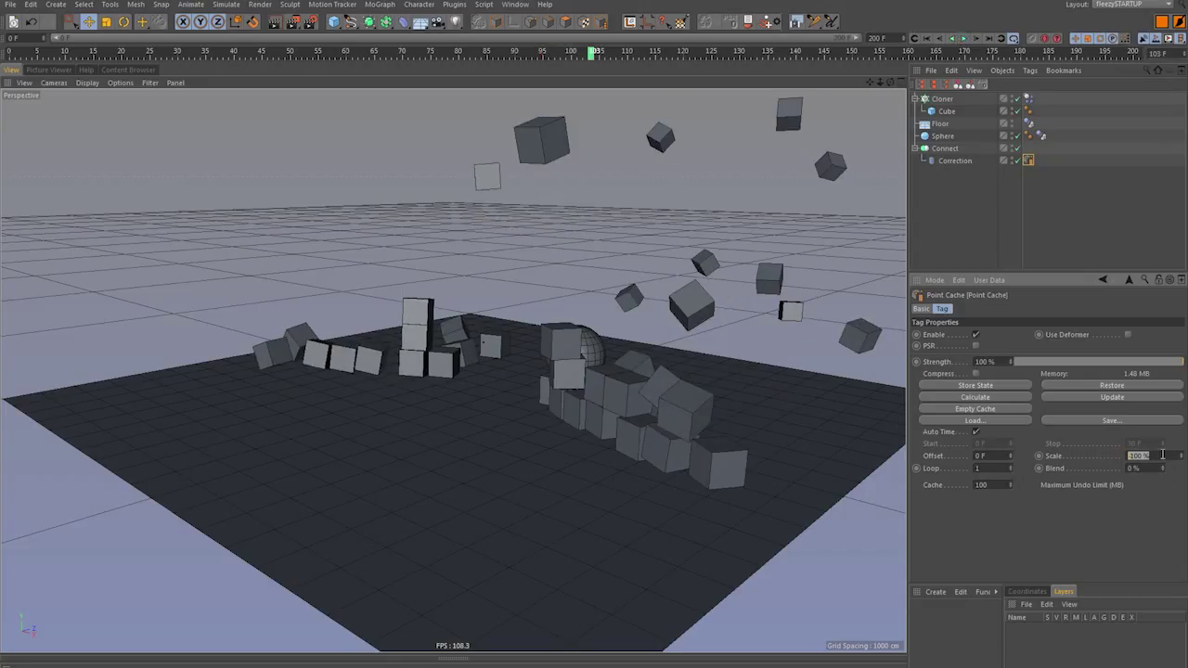
left_click(986, 191)
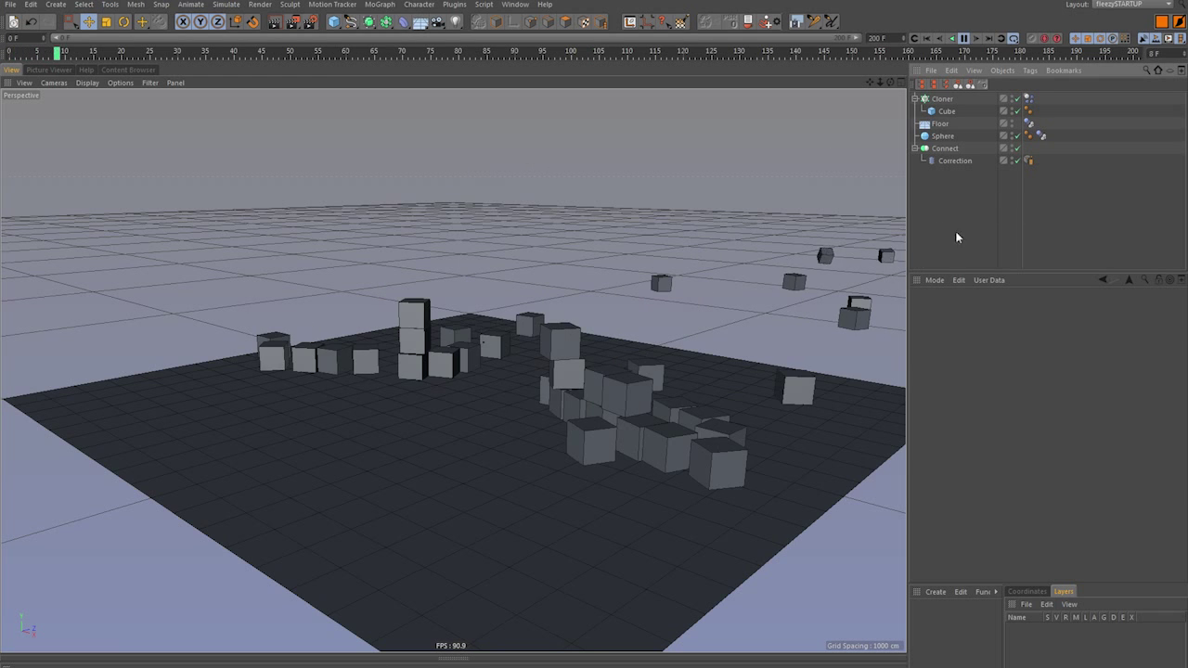
left_click(1028, 161)
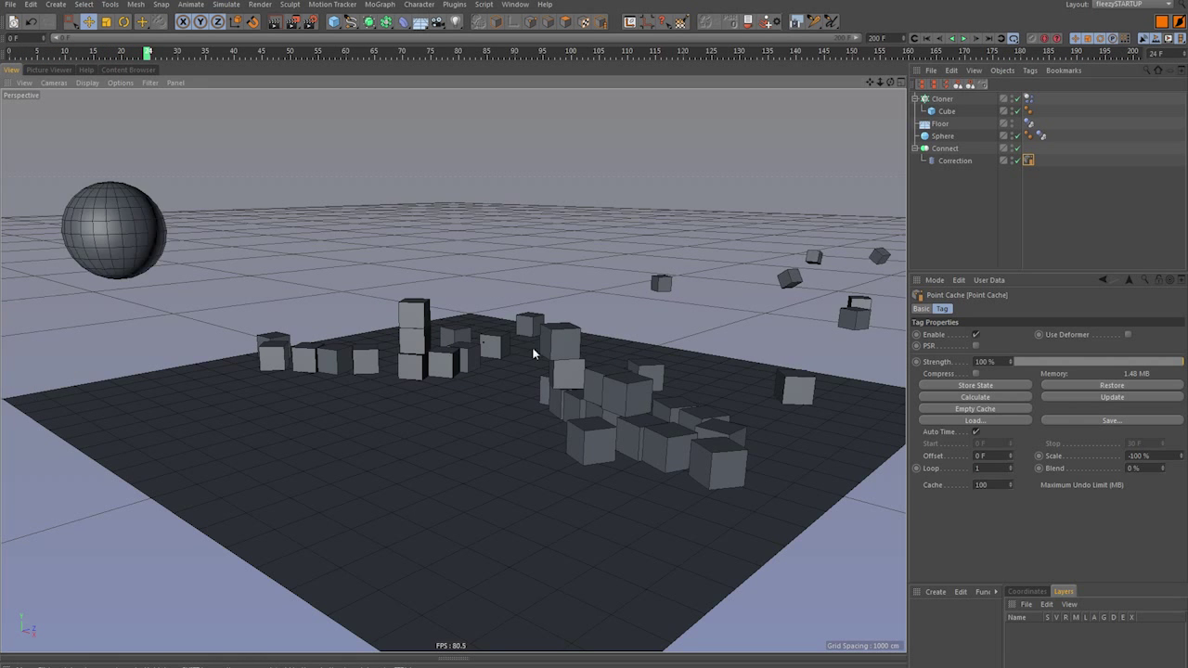
- Play the animation from frame 0 with the Sphere selected to compare its path with the reversed wall cache
right_click_drag(533, 349, 457, 386, "alt")
left_click_drag(458, 386, 381, 410, "alt")
left_click(943, 193)
left_click(940, 135)
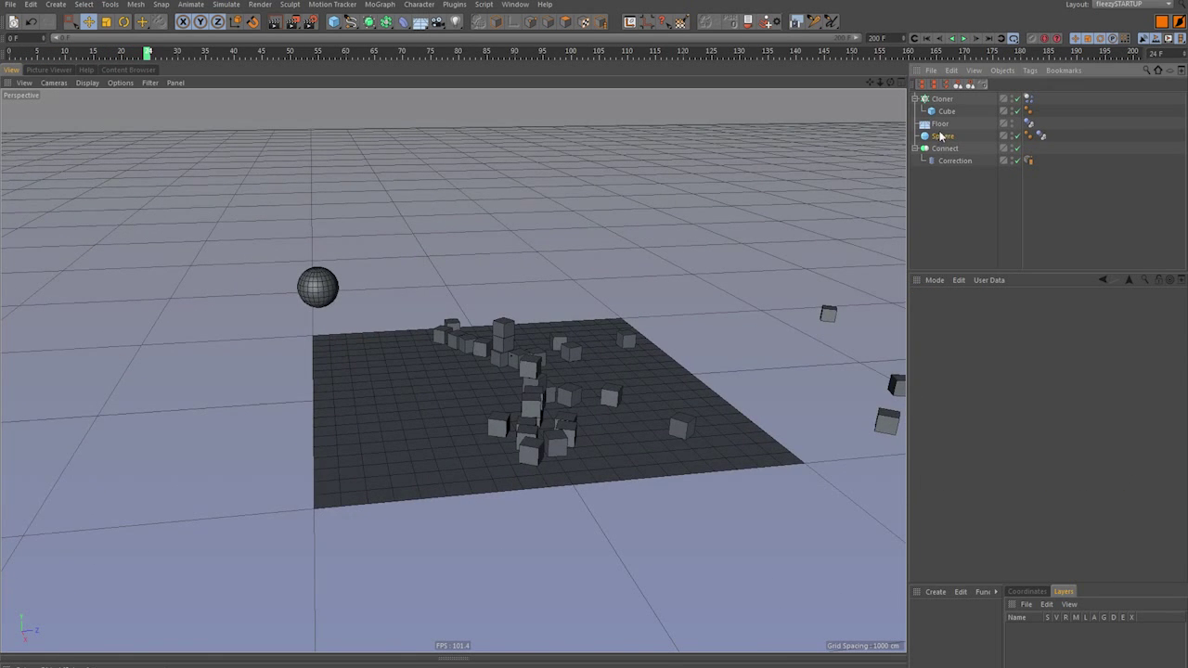
middle_click_drag(404, 342, 477, 339, "alt")
left_click(939, 139)
left_click_drag(541, 366, 548, 353, "alt")
key("shift+f")
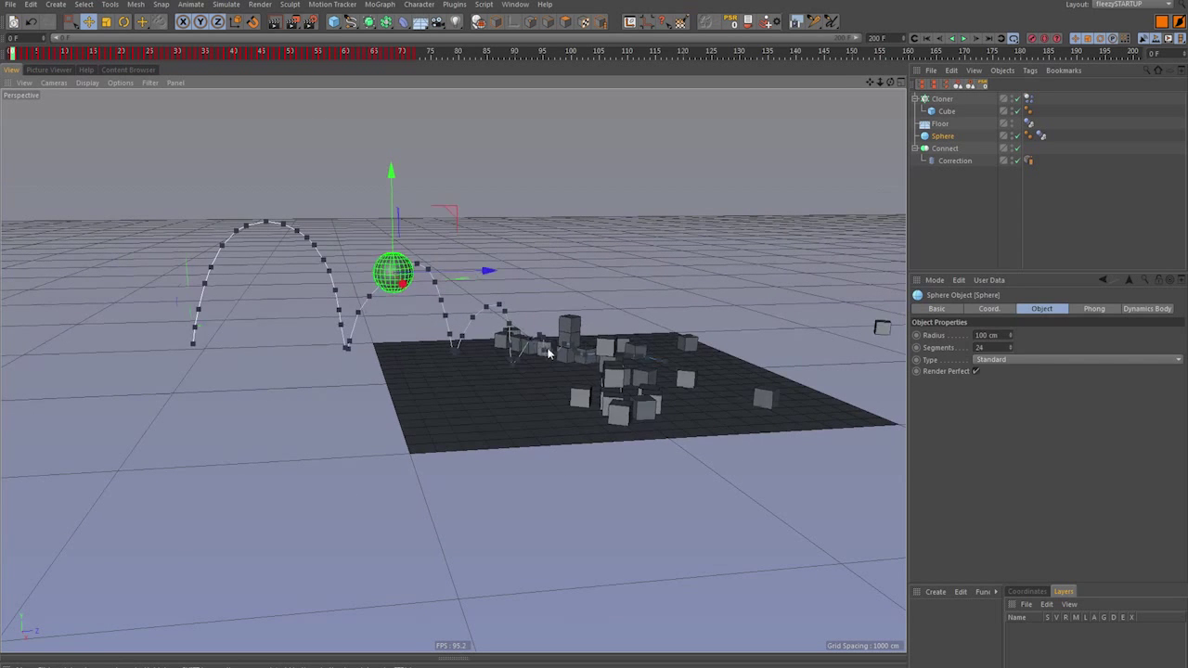
key("F8")
left_click_drag(486, 406, 517, 499, "alt")
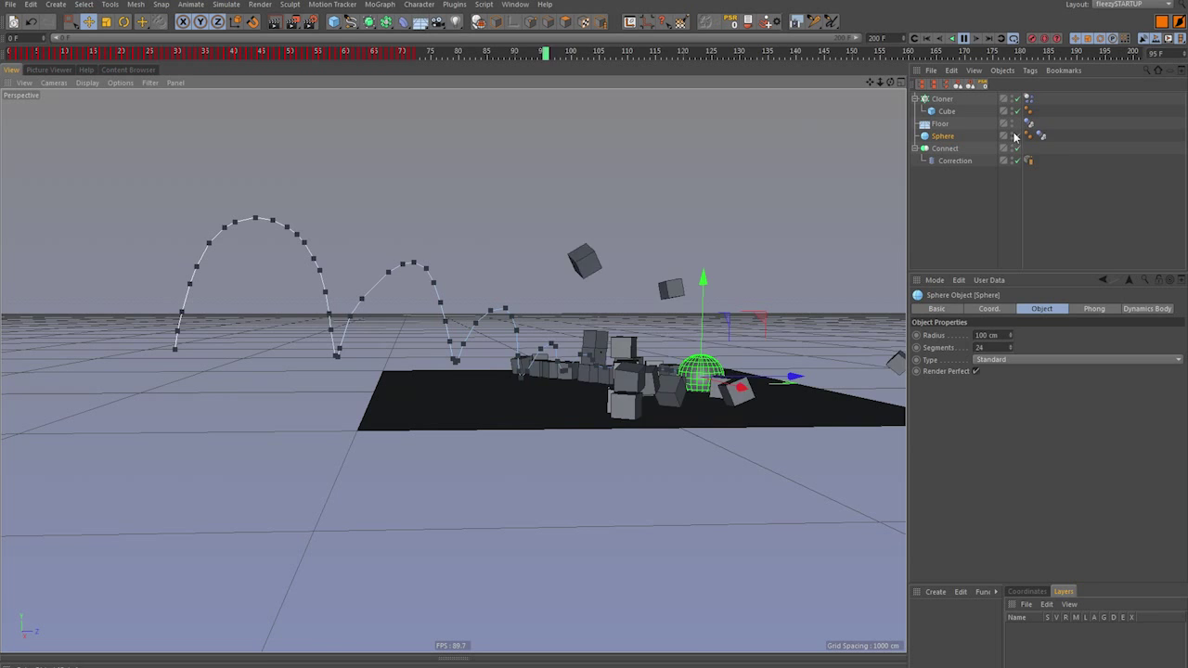
key("F8")
- Return to frame 0 and examine the Sphere's motion path against the wall from the side
left_click(984, 202)
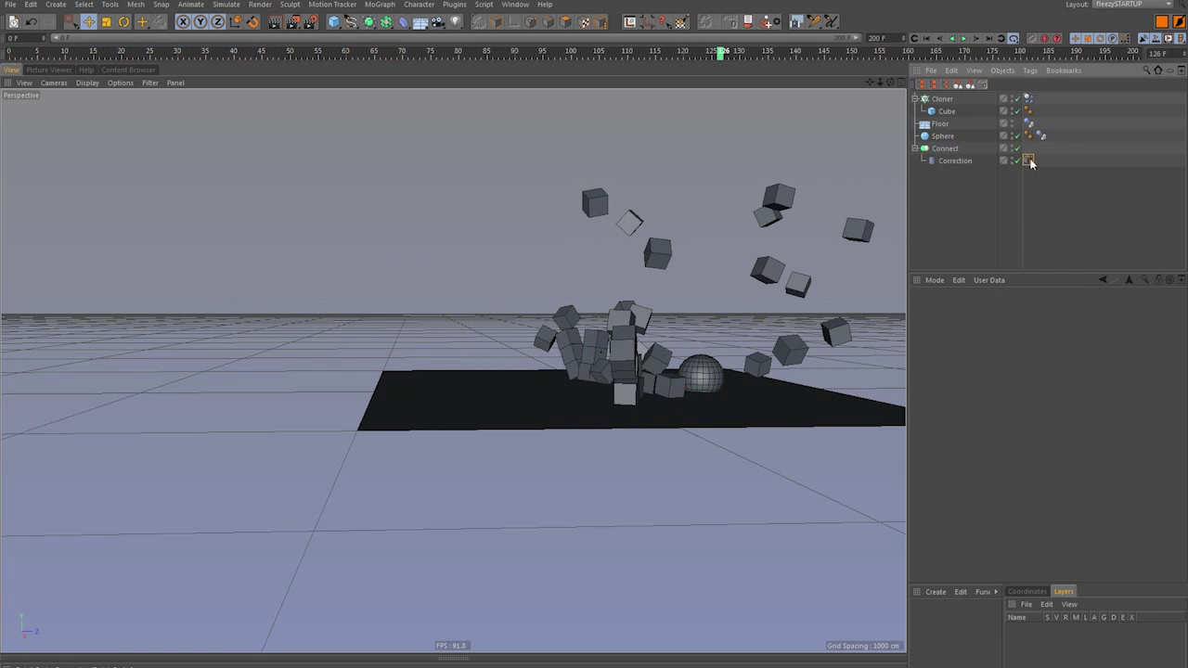
left_click(1028, 161)
left_click(942, 137)
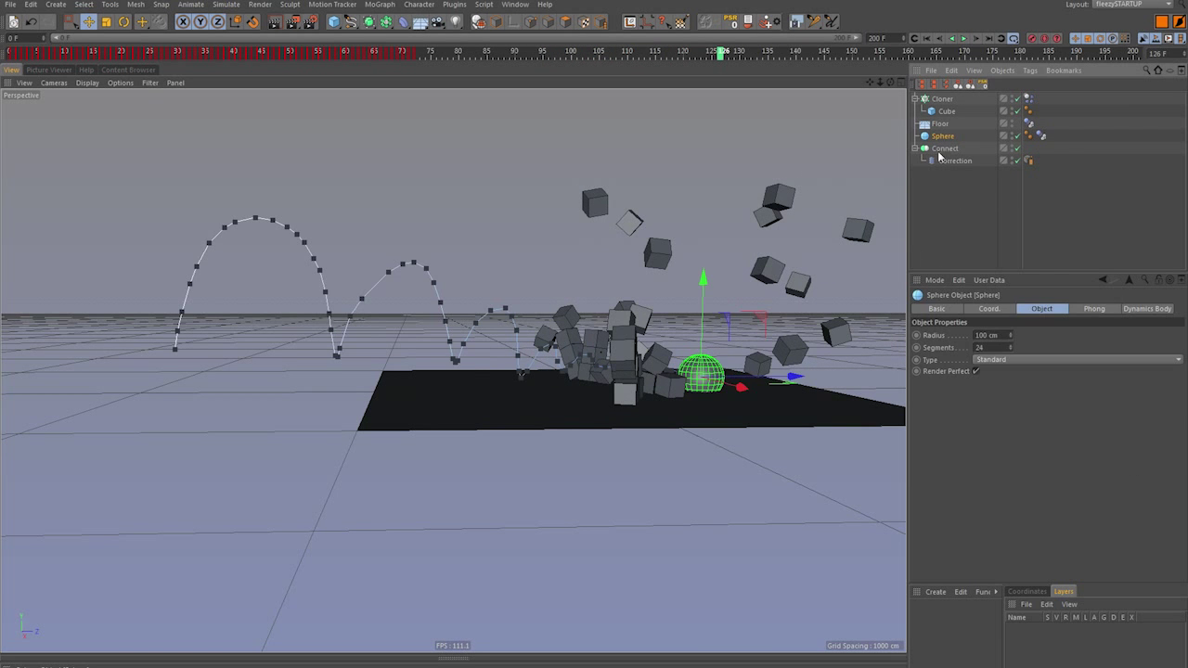
key("shift+f")
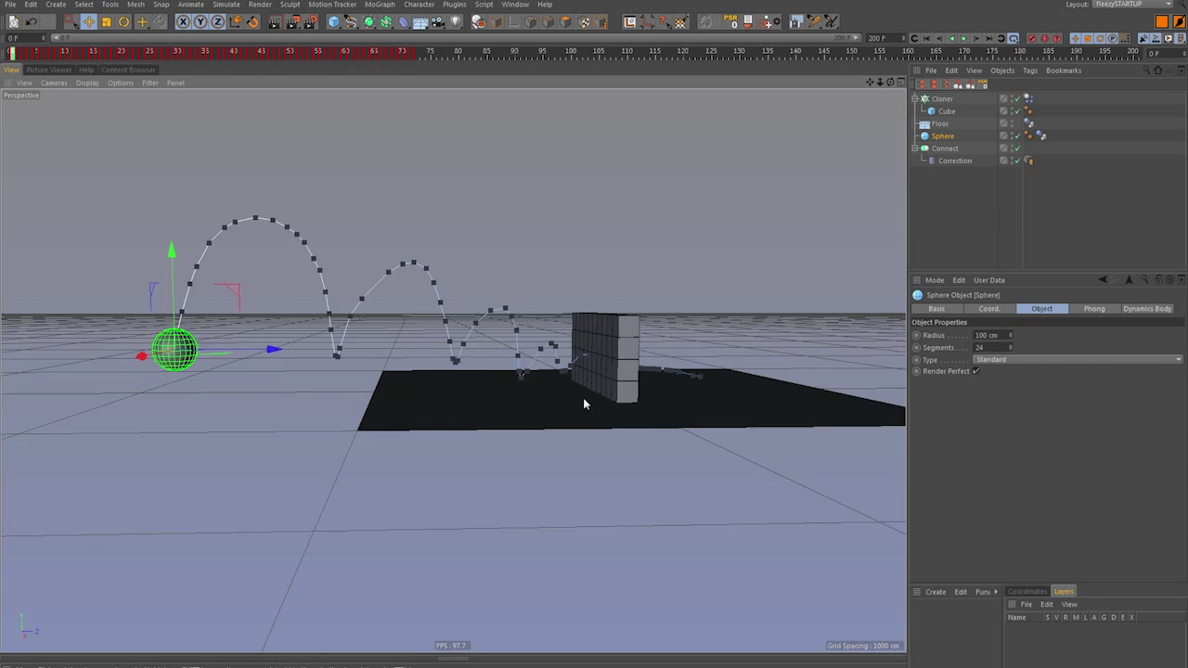
mouse_move(554, 406)
left_mouse_down("alt")
mouse_move(507, 392)
mouse_move(532, 400)
left_mouse_up("alt")
middle_click_drag(517, 407, 487, 414, "alt")
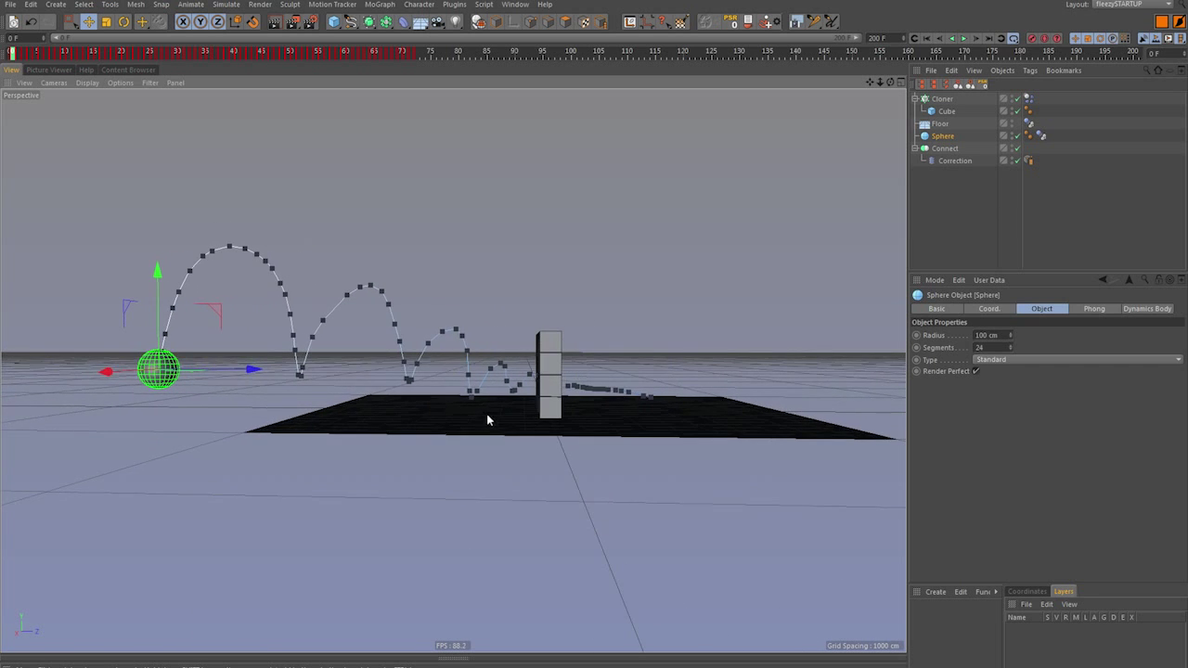
left_click_drag(488, 415, 518, 316, "alt")
left_click_drag(361, 405, 364, 429, "alt")
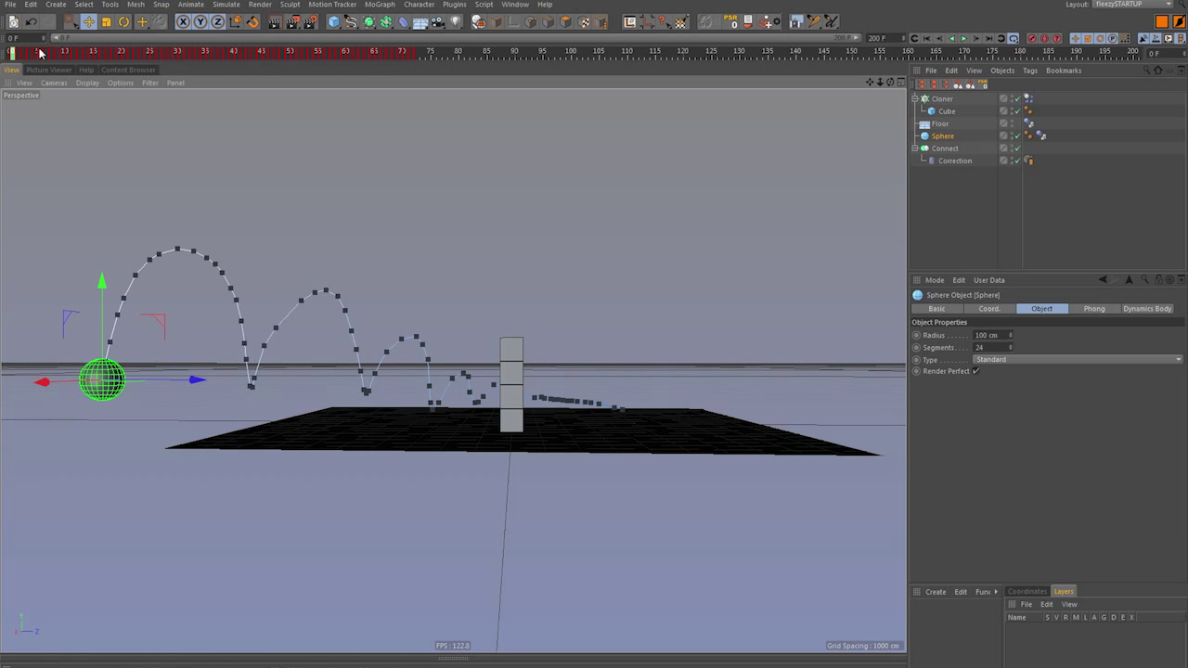
left_click_drag(40, 53, 22, 87)
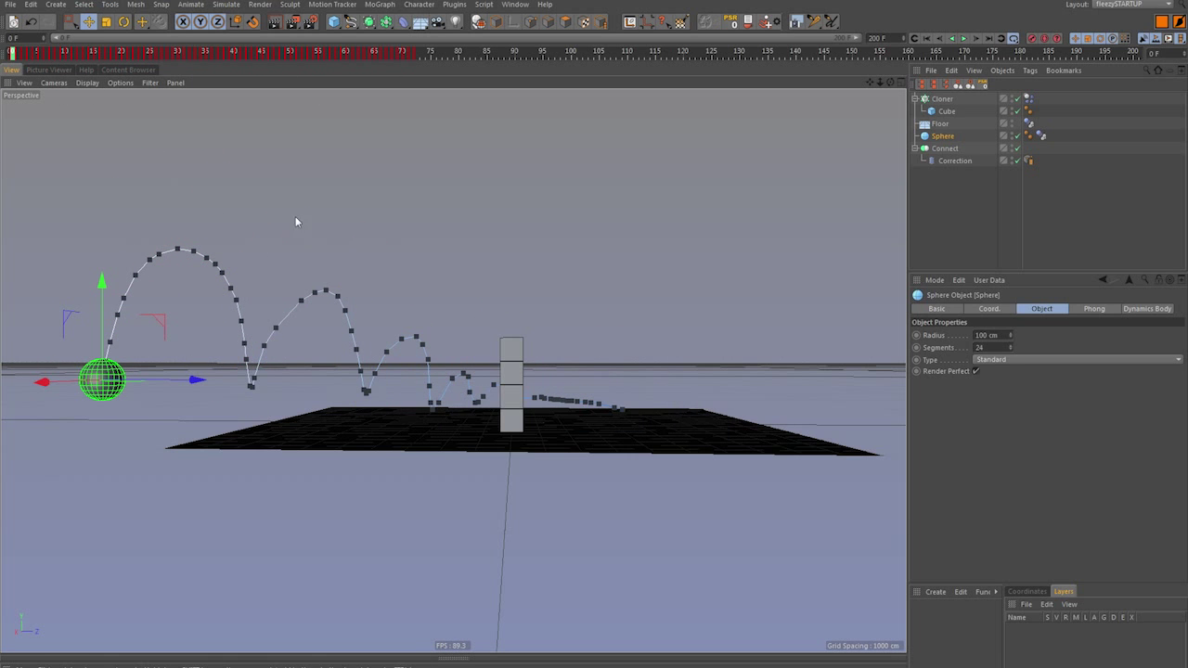
- Reshape the Sphere's second bounce arc by repositioning its path keys around frames 23 to 29 in the viewport
right_click_drag(270, 324, 348, 339, "alt")
middle_click_drag(348, 339, 377, 386, "alt")
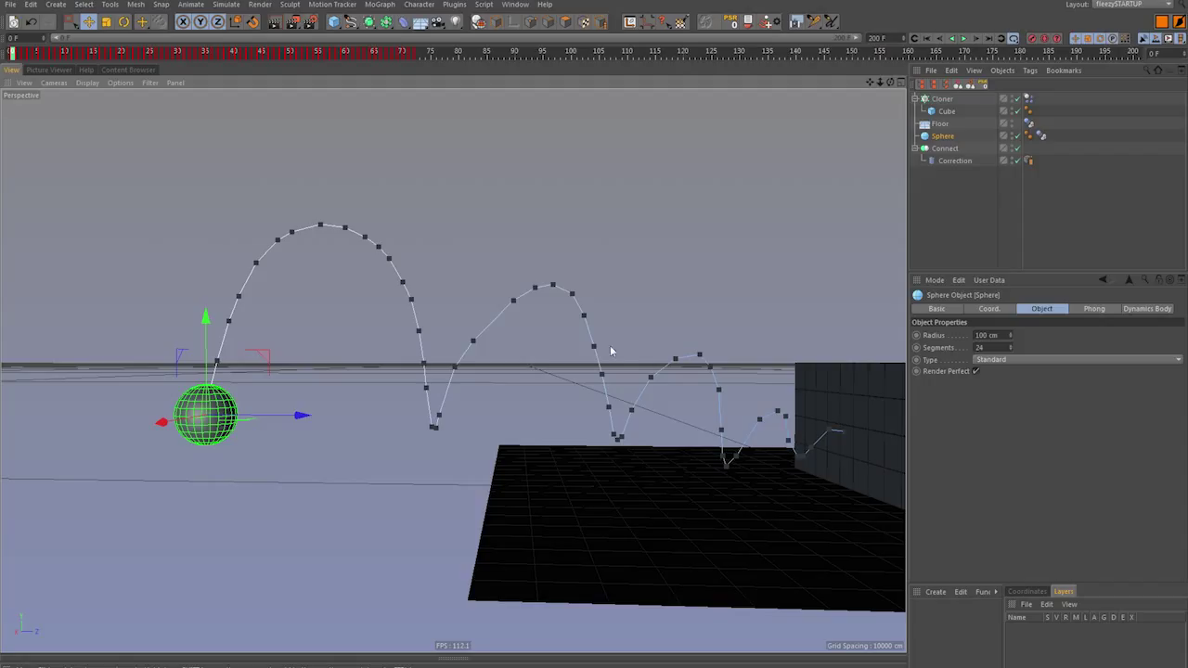
left_click(473, 342)
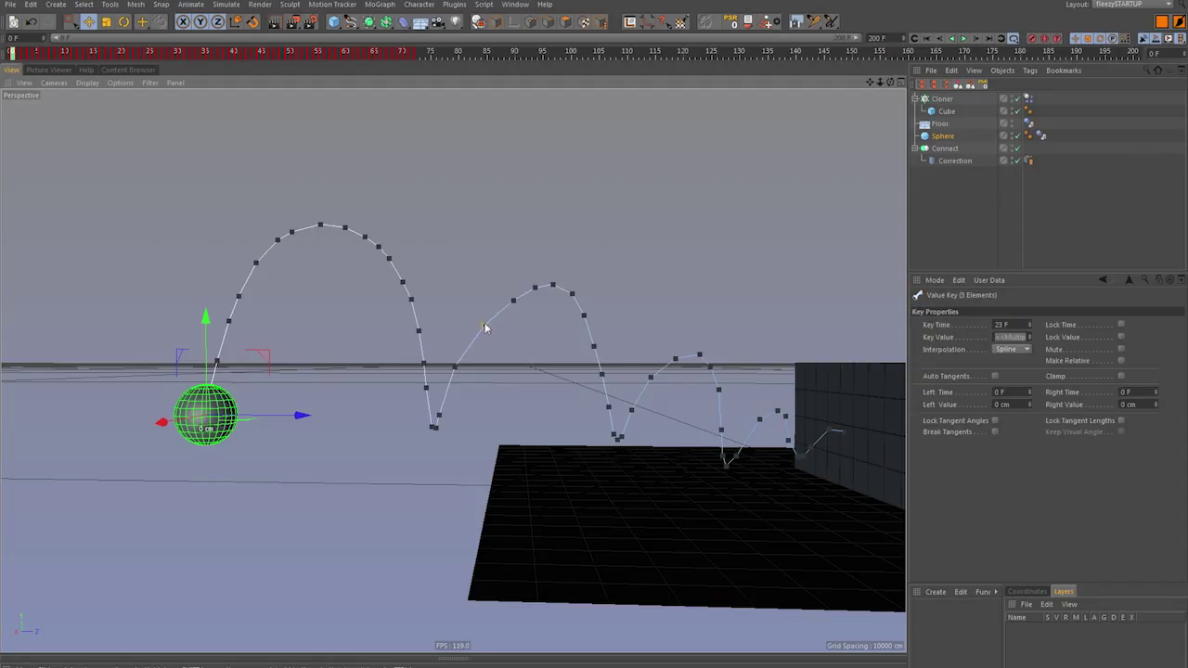
left_click_drag(517, 307, 502, 303)
left_click_drag(584, 316, 600, 345)
left_click(603, 346)
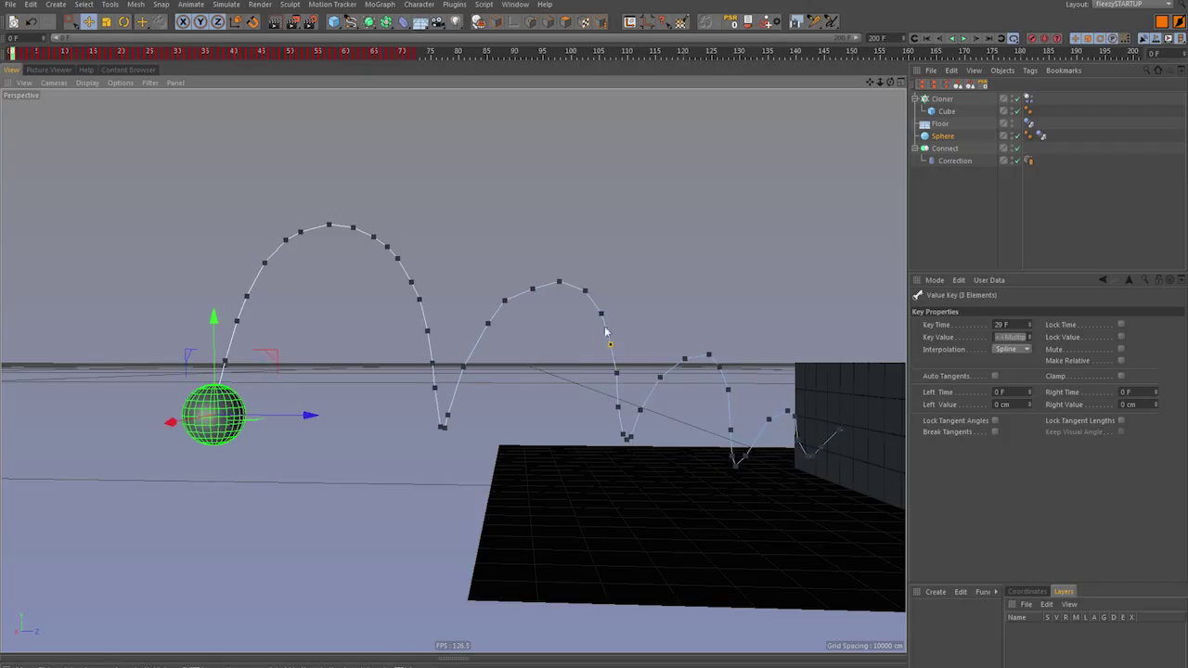
- Reveal the Timeline below the viewport with the Sphere's keyframes
right_click_drag(569, 370, 516, 376, "alt")
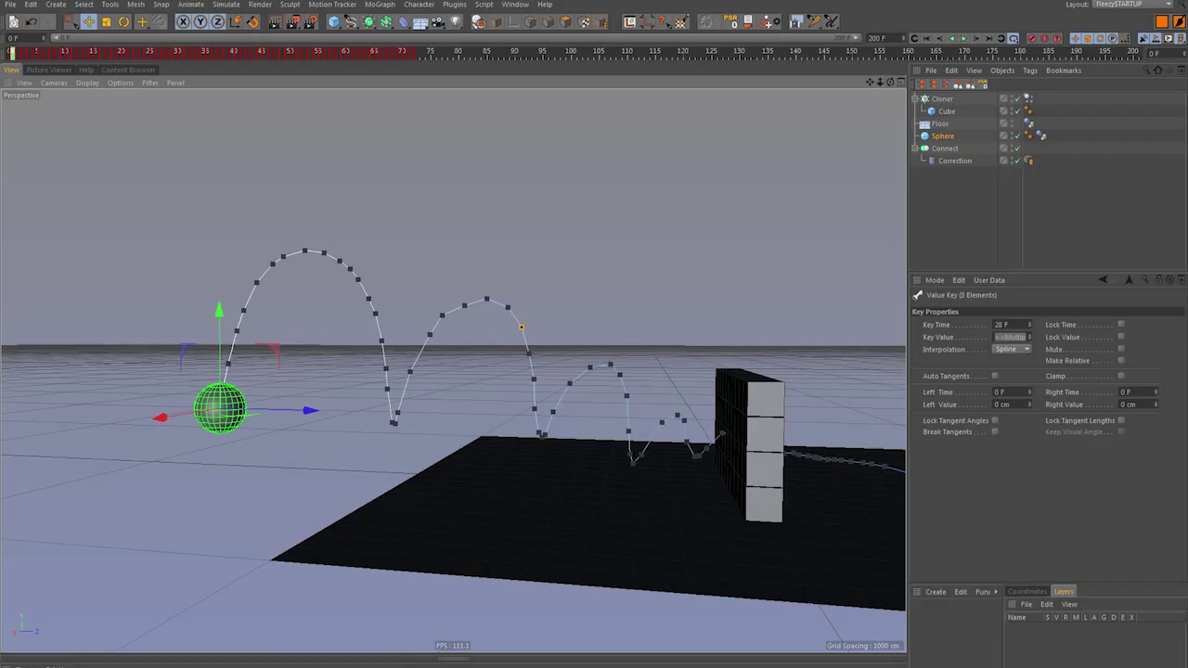
left_click_drag(437, 657, 598, 390)
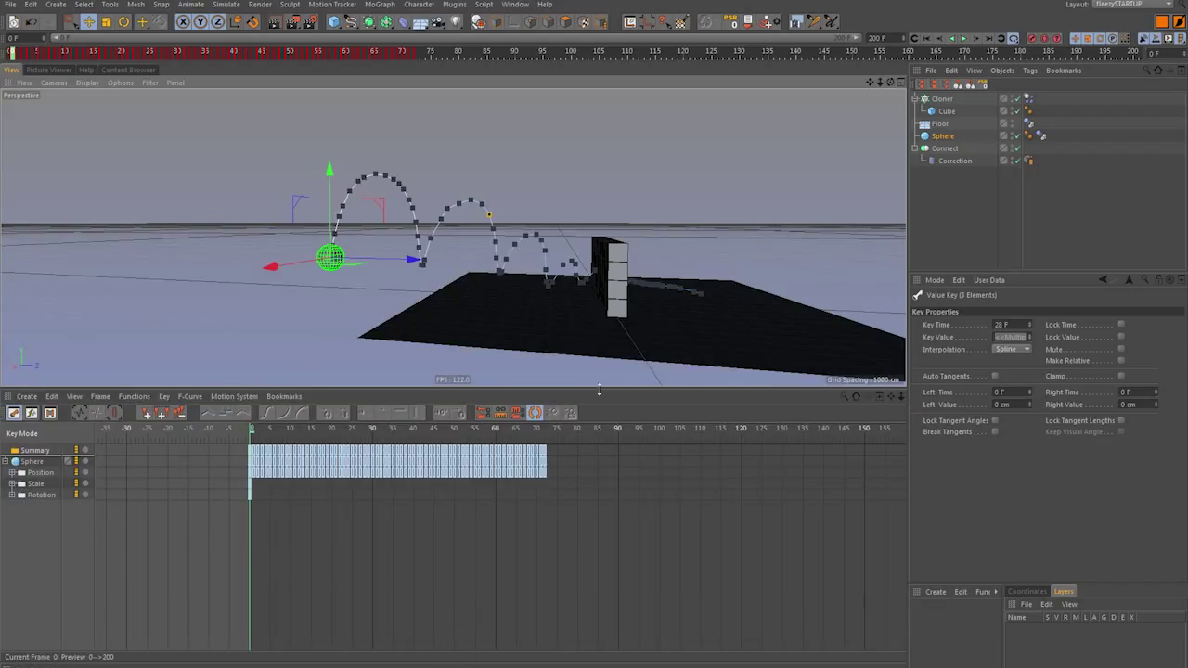
- Expand the Sphere's Position tracks and display the Position Y track in F-Curve mode
left_click(34, 475)
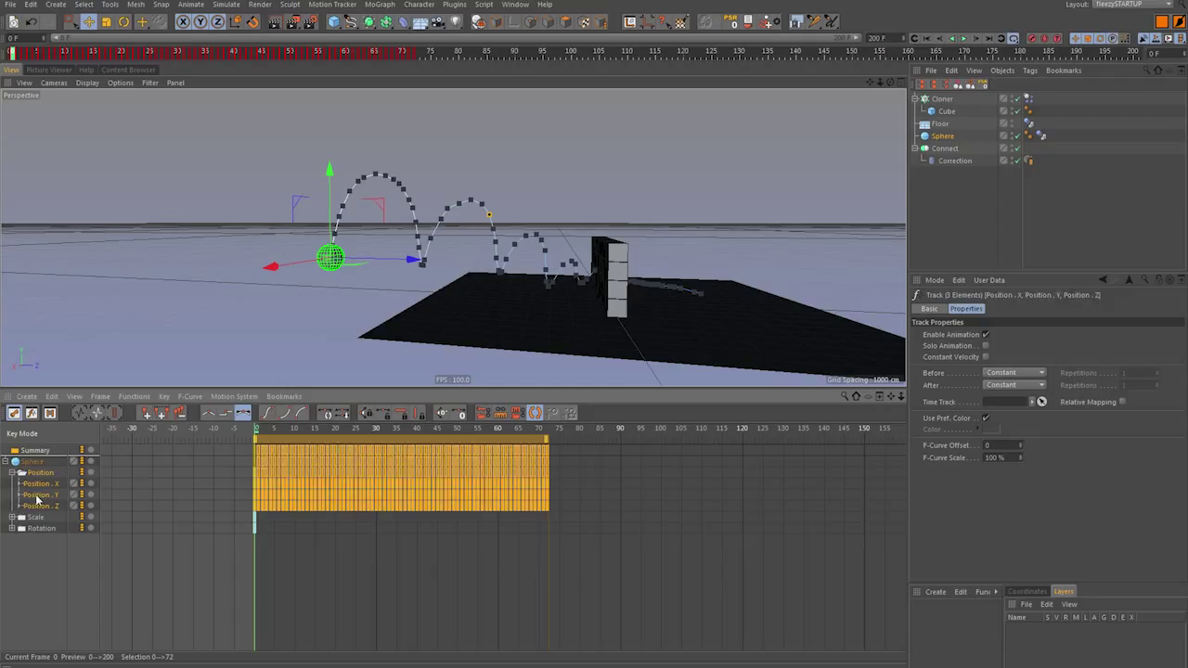
left_click(33, 414)
left_click_drag(439, 280, 374, 226, "alt")
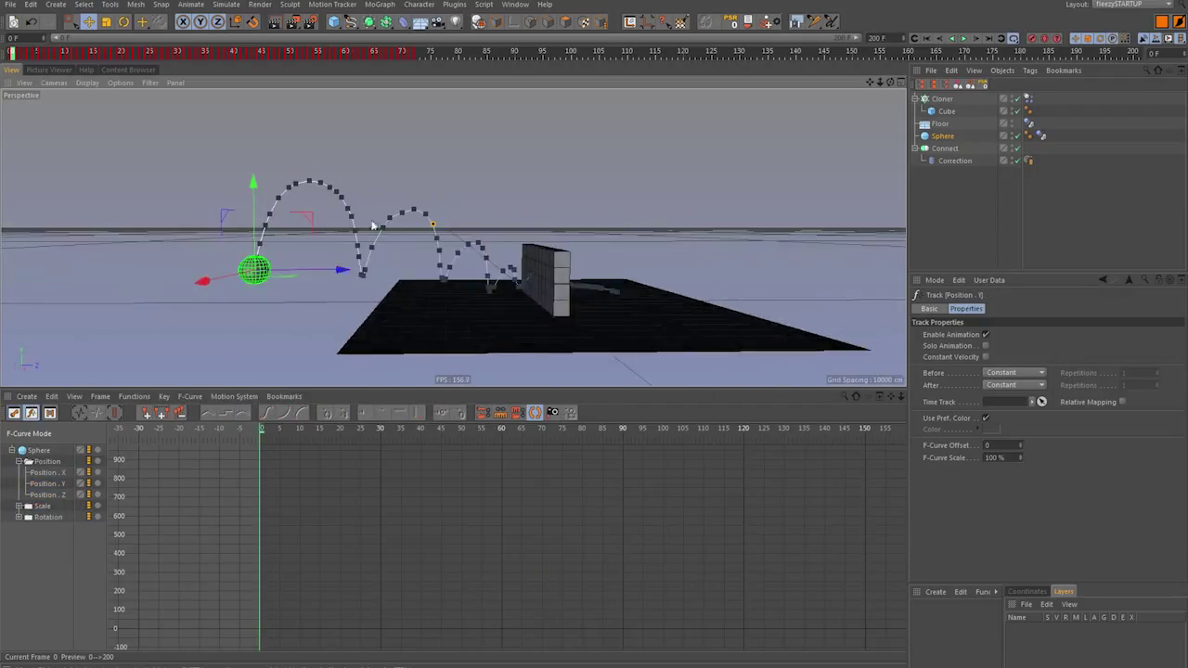
left_click(51, 485)
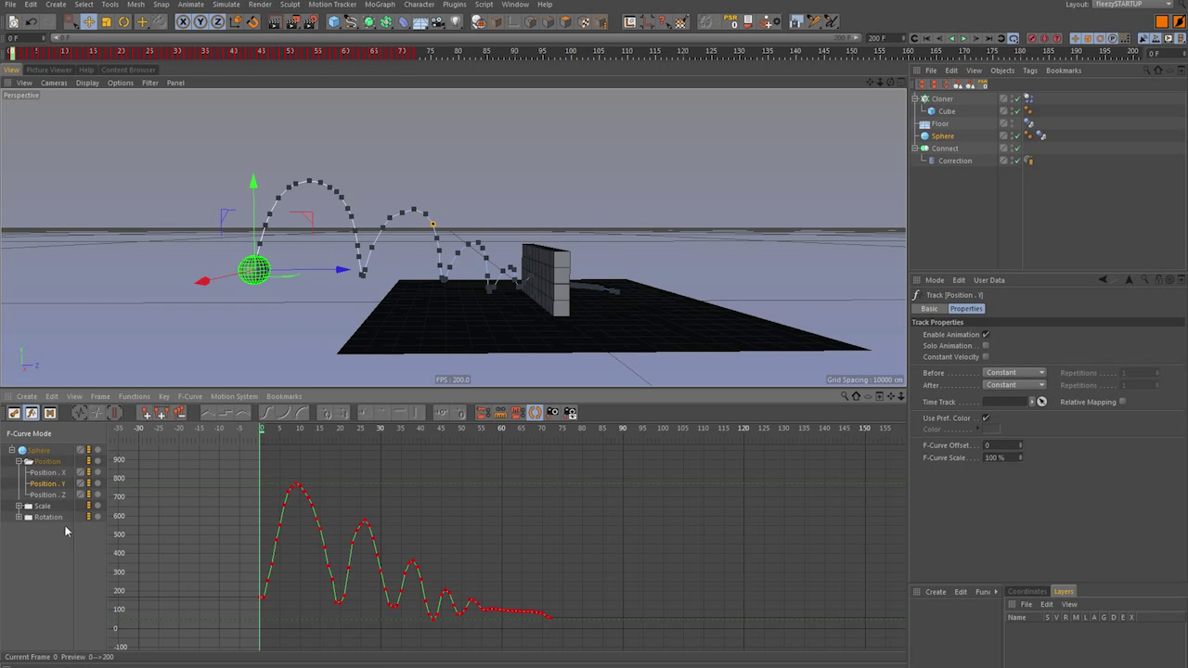
middle_click_drag(415, 515, 528, 511, "alt")
right_click_drag(528, 511, 752, 537, "alt")
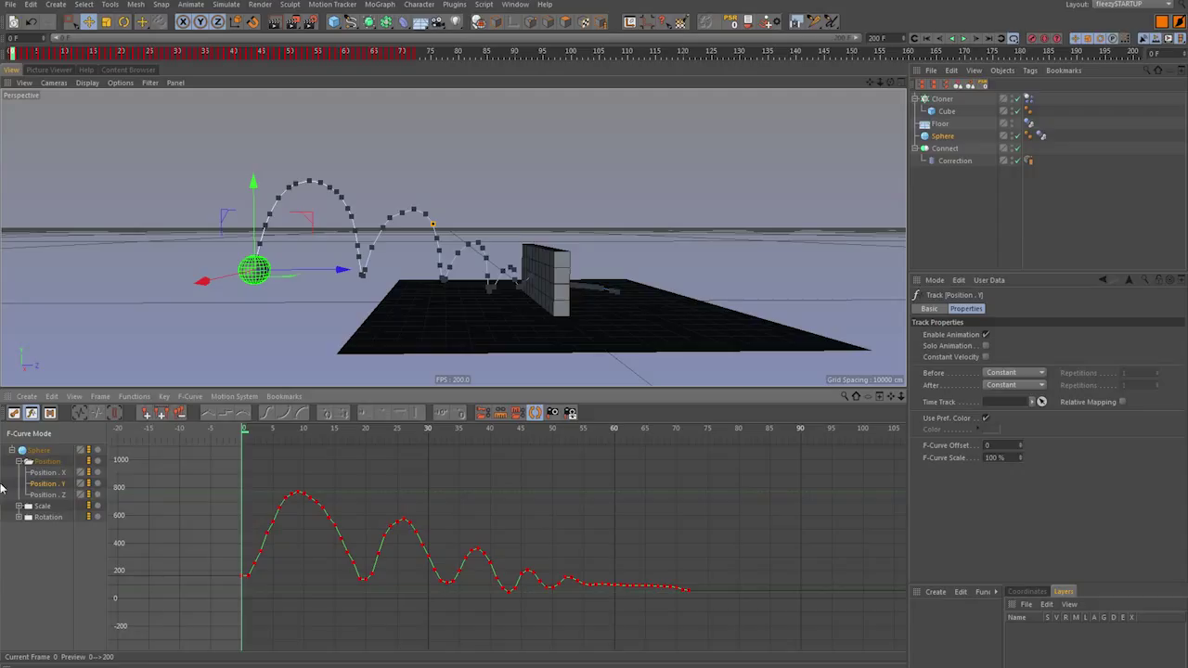
- Enable Reduced Modification Mode for the Position Y curve, scrub to about frame 17 and return to frame 0
left_click(190, 396)
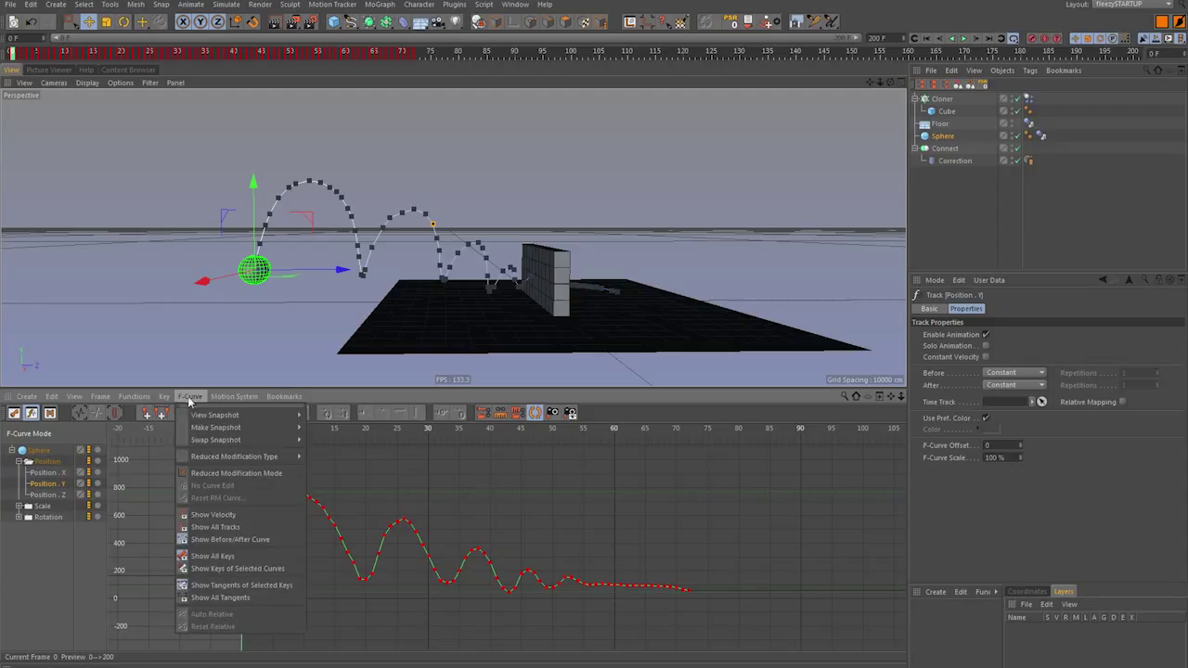
left_click(203, 475)
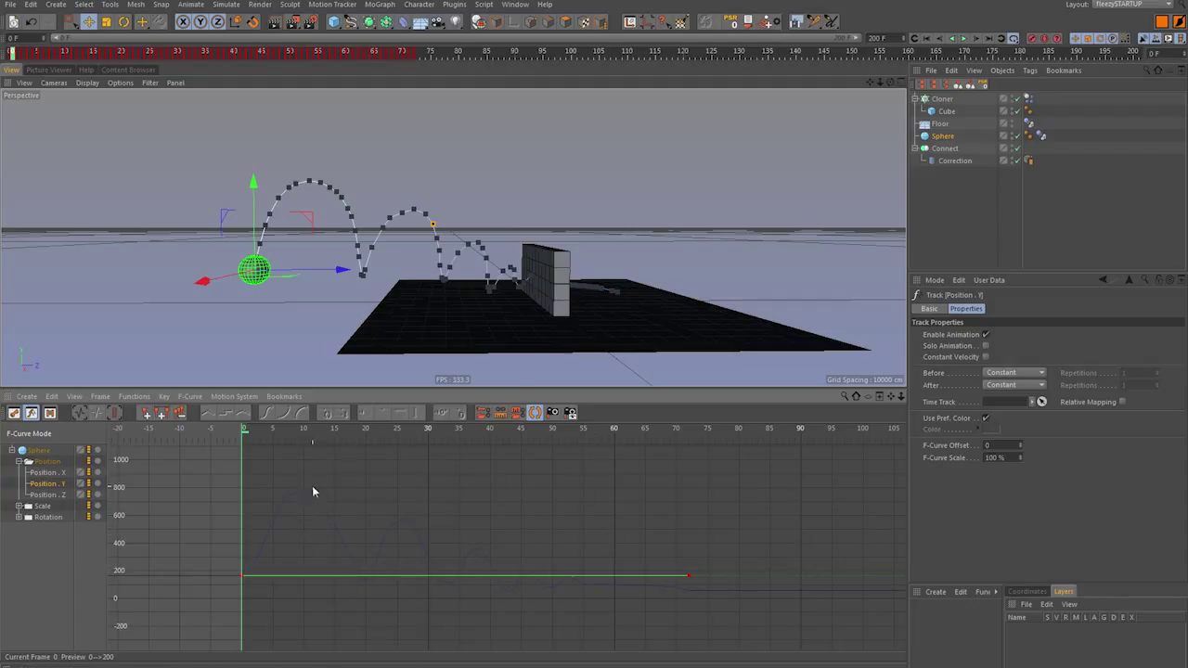
left_click_drag(285, 508, 296, 499)
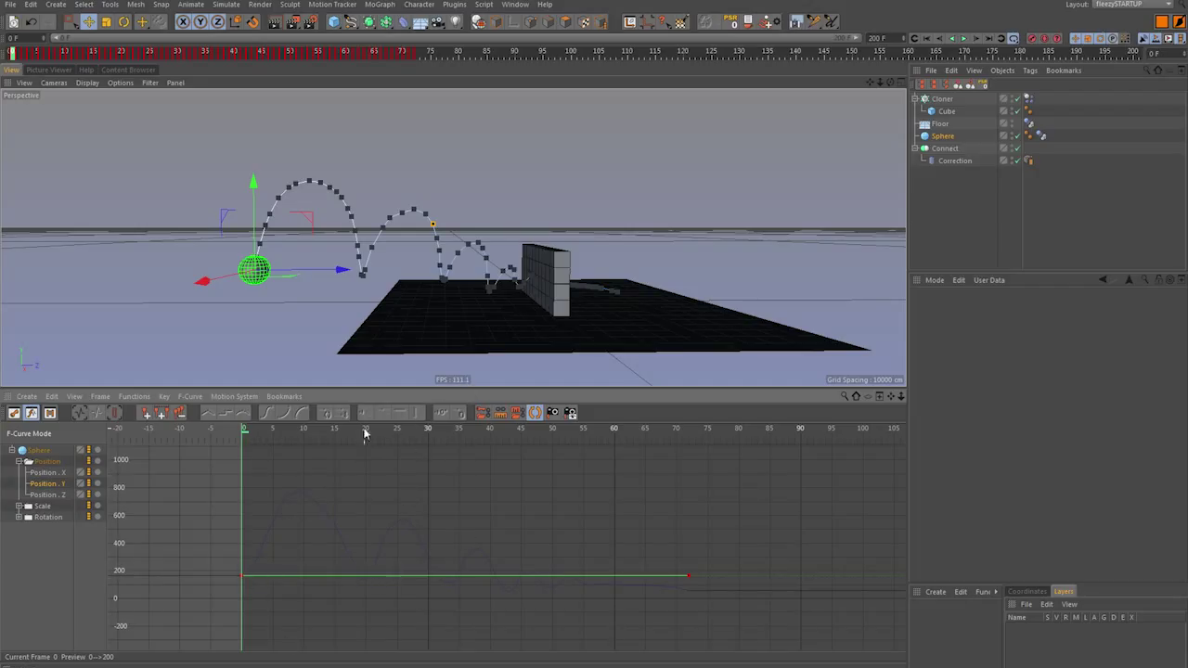
mouse_move(365, 432)
left_mouse_down()
mouse_move(243, 434)
mouse_move(393, 435)
mouse_move(348, 443)
left_mouse_up()
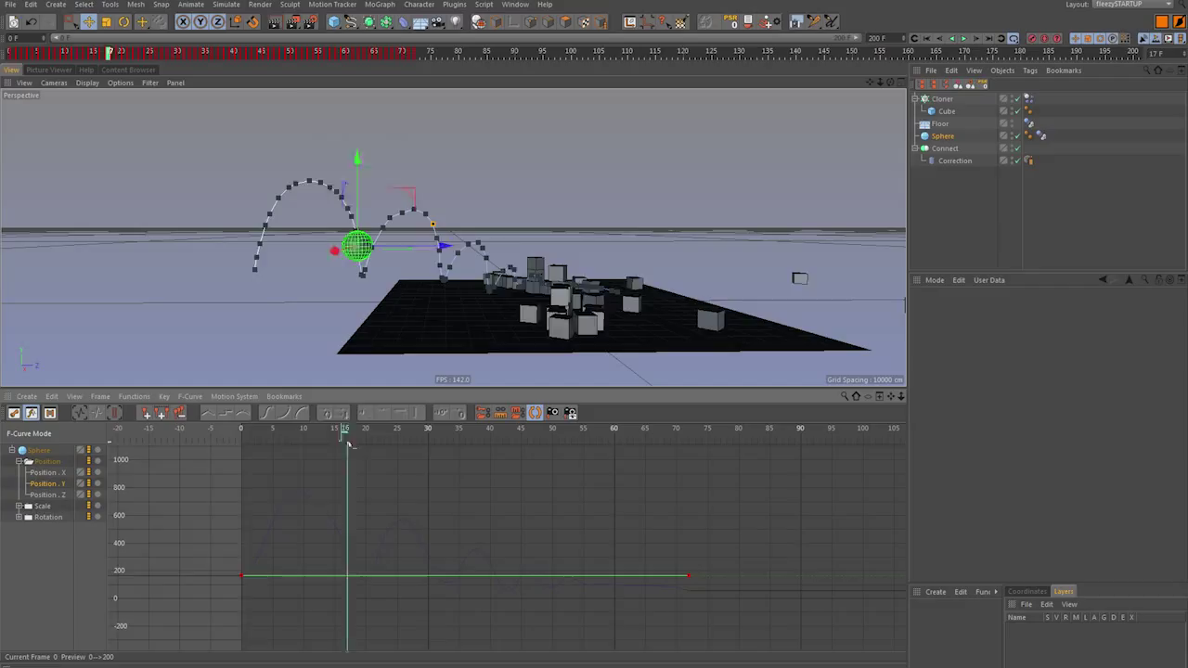
key("shift+f")
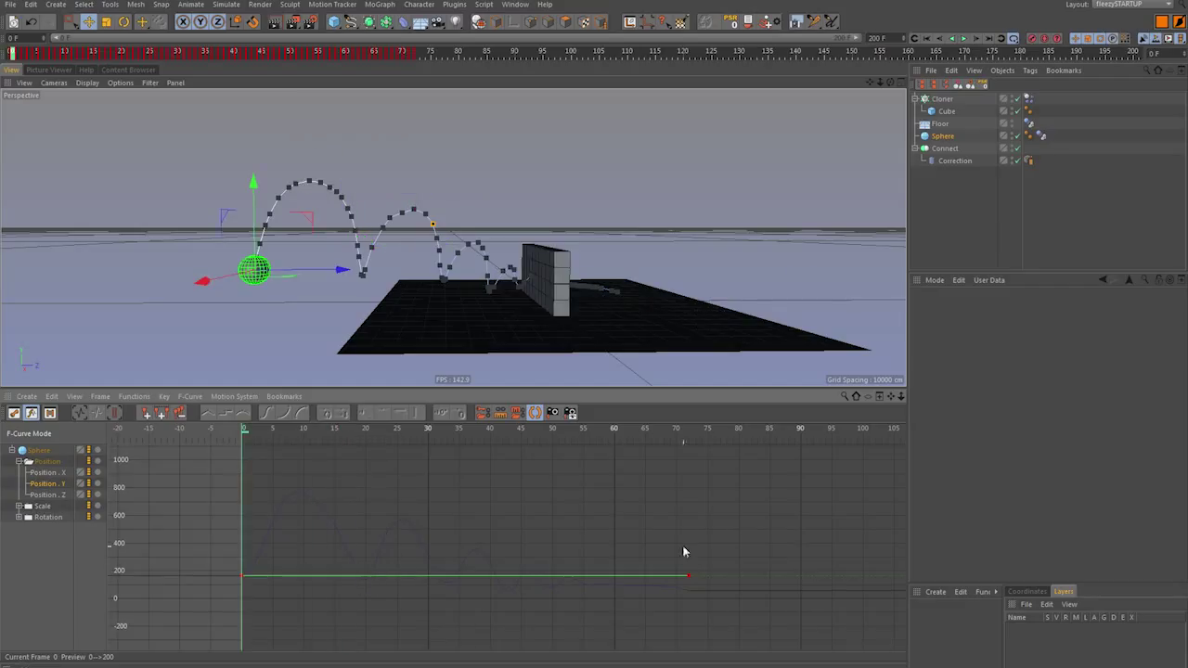
- Detach the Reduced Modification Type options as a floating palette and set the type to Curve
left_click(189, 396)
mouse_move(217, 458)
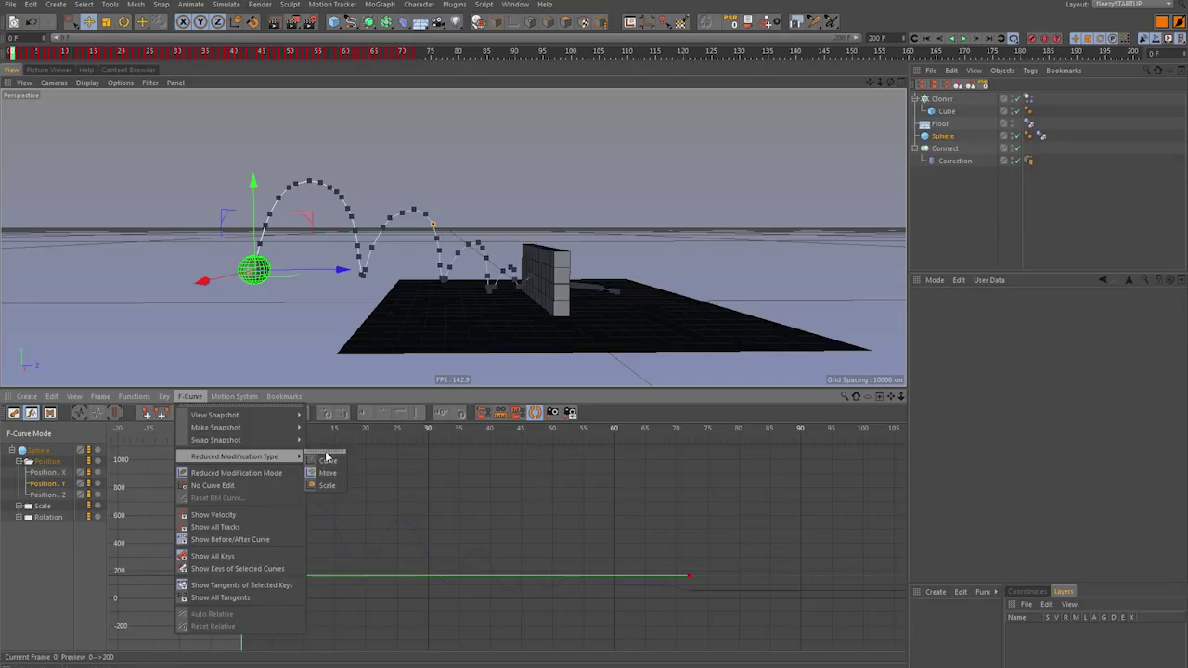
left_click_drag(327, 455, 745, 408)
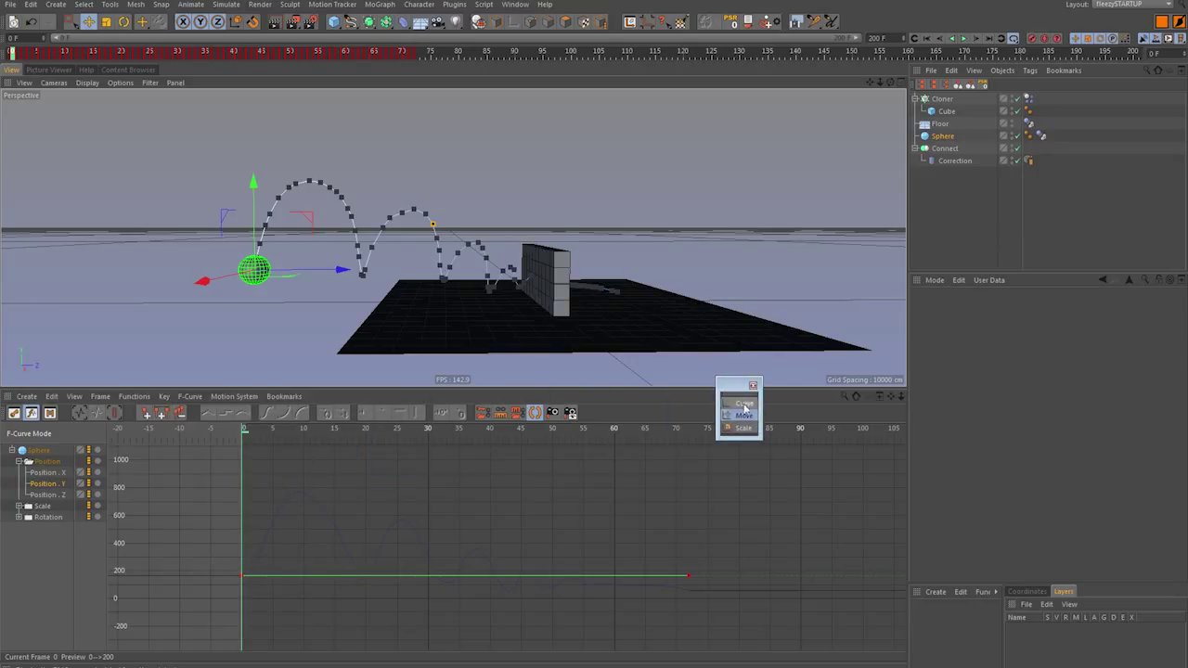
left_click(745, 406)
- Add a control key to the reduced Position Y curve and raise it to about 590 cm at frame 25
left_click(384, 579, "ctrl")
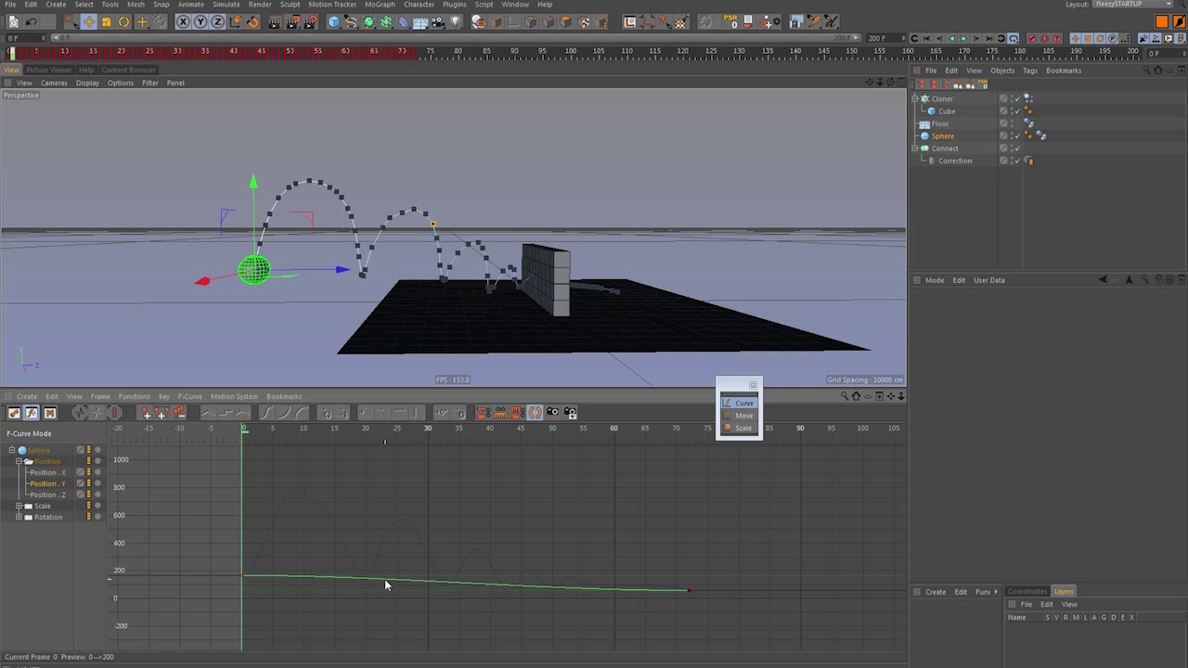
left_click_drag(385, 580, 384, 526)
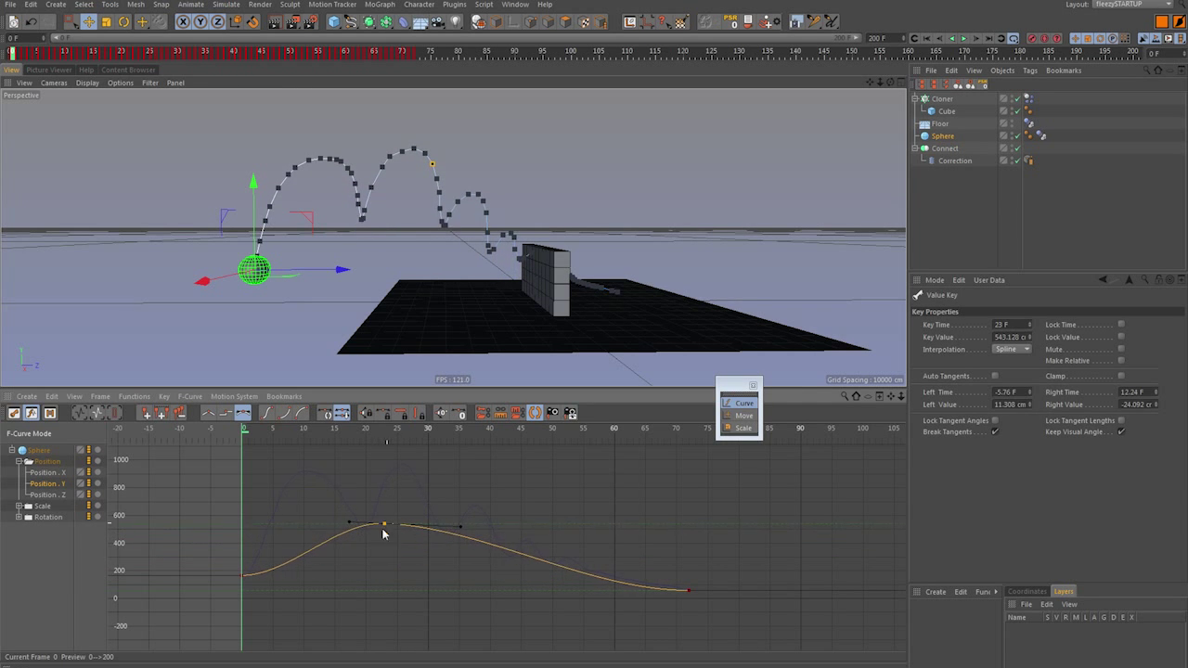
right_click_drag(384, 528, 409, 551, "alt")
middle_click_drag(408, 551, 399, 576, "alt")
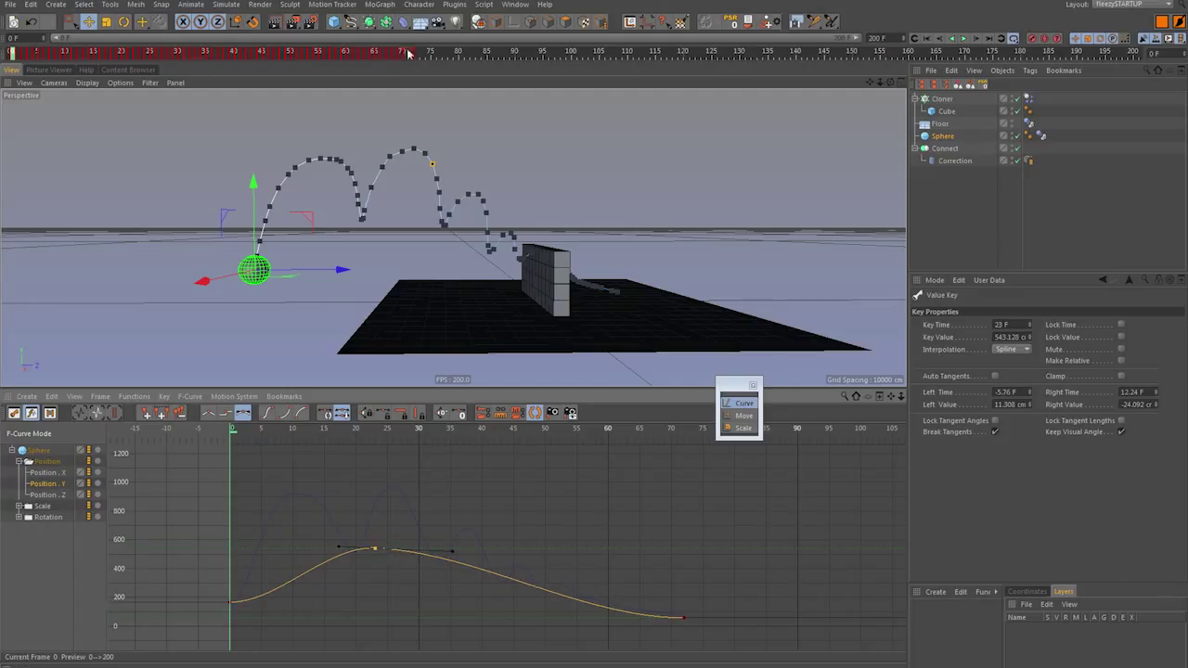
mouse_move(375, 550)
left_mouse_down()
mouse_move(387, 561)
mouse_move(513, 536)
mouse_move(369, 535)
mouse_move(358, 564)
mouse_move(515, 511)
mouse_move(615, 451)
mouse_move(637, 472)
mouse_move(389, 429)
mouse_move(255, 596)
mouse_move(385, 510)
mouse_move(337, 554)
mouse_move(387, 541)
left_mouse_up()
- Lengthen the end key's left tangent and extend the start key's right tangent to about 14.5 frames
left_click(682, 619)
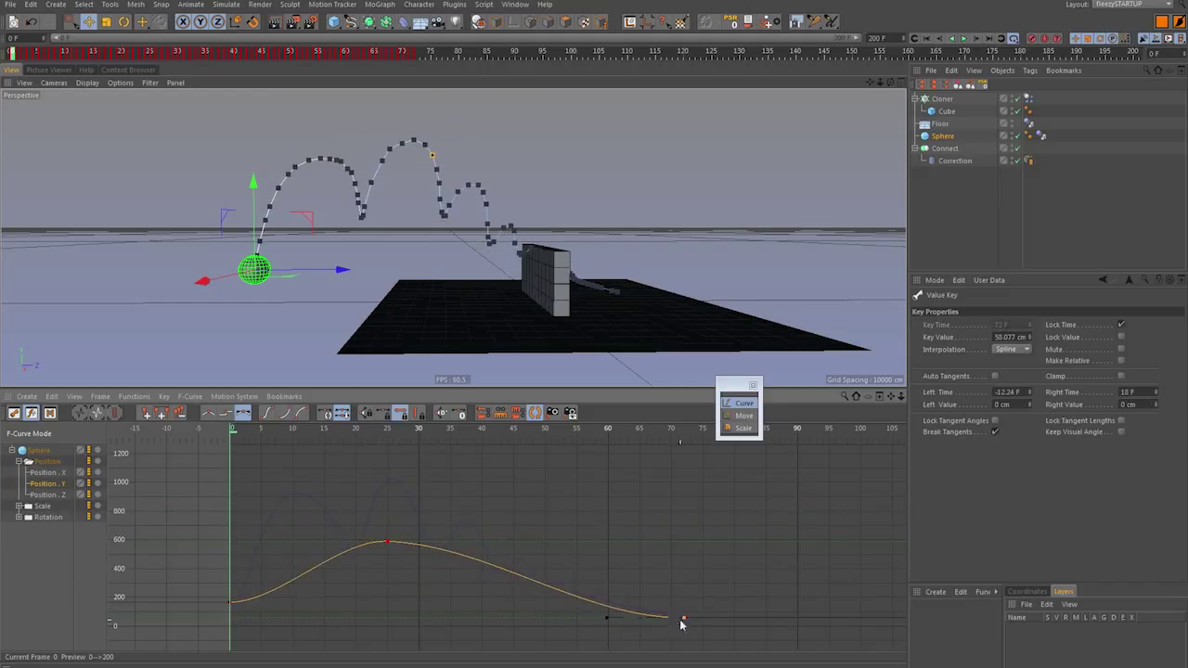
left_click_drag(607, 618, 493, 630)
left_click(231, 593)
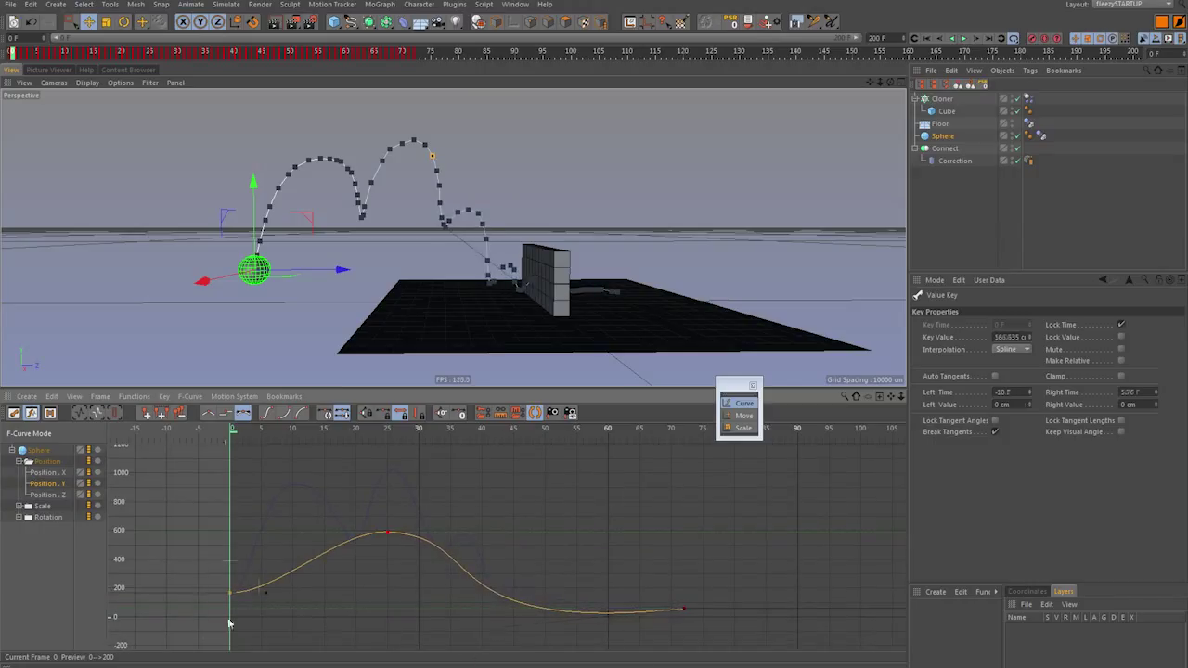
left_click_drag(267, 596, 321, 594)
- Play the animation to check the Sphere's reshaped height, and return to frame 0
key("F8")
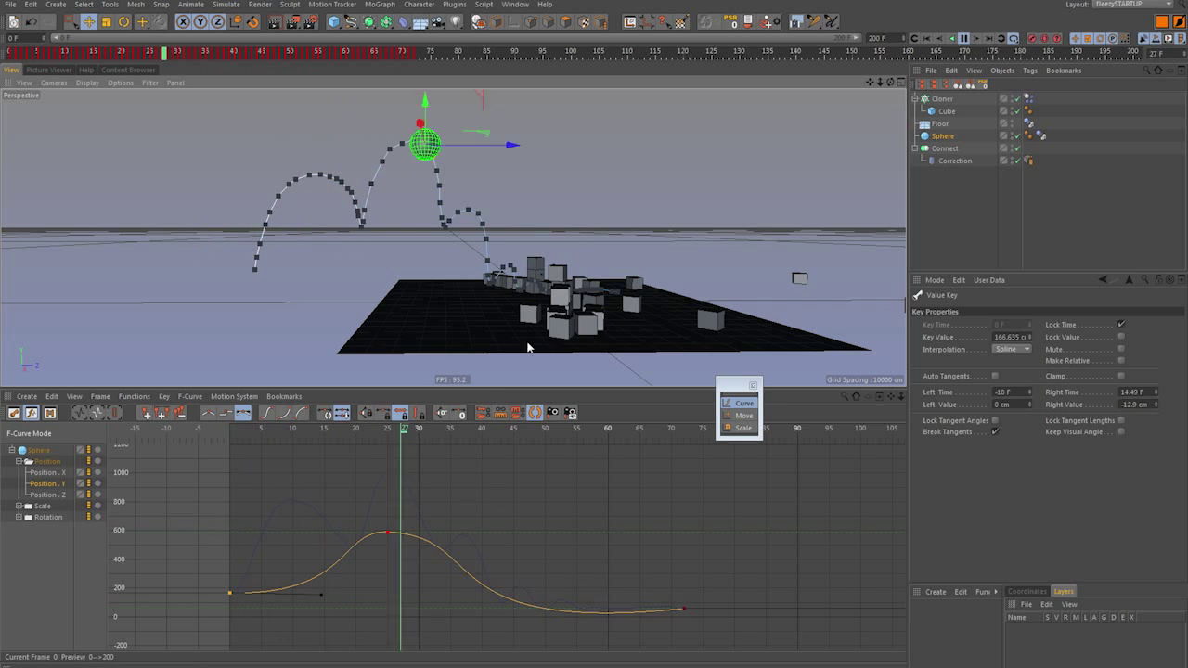
key("F8")
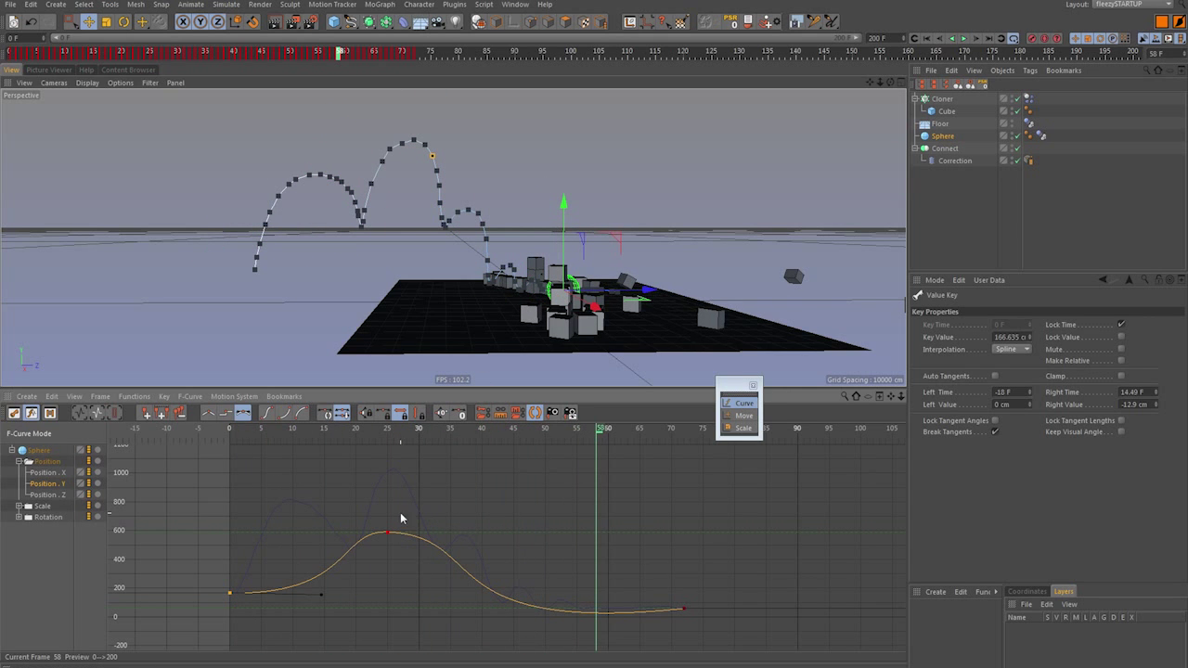
key("shift+f")
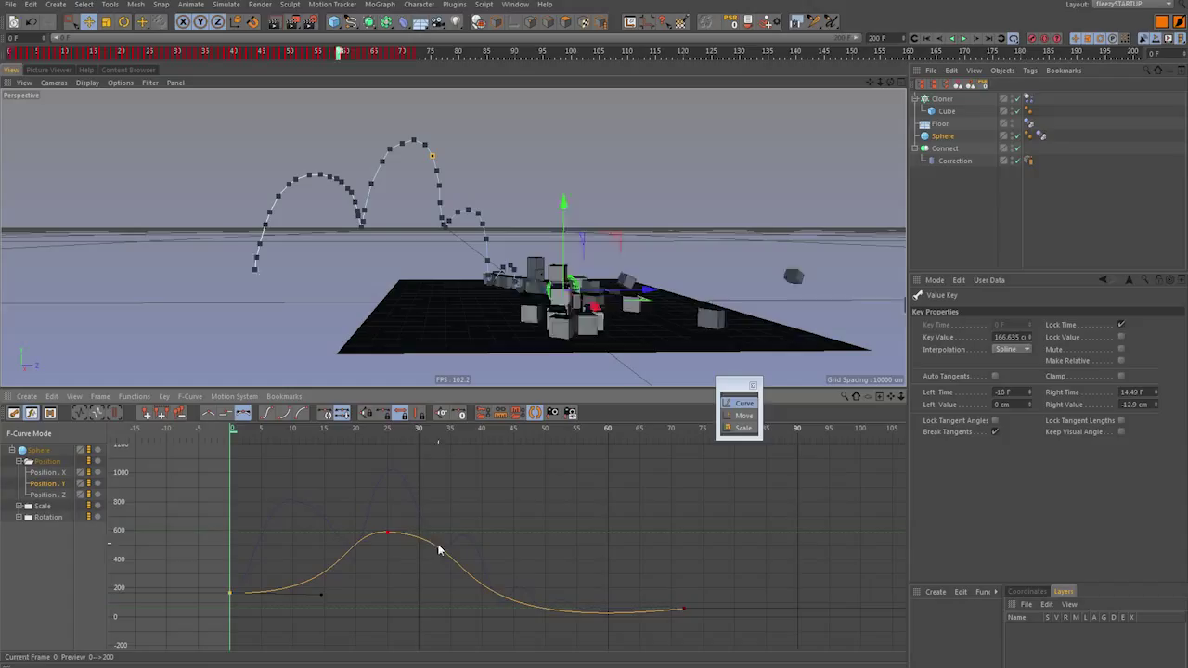
- Switch the reduced modification type to Move and lower the curve's start key to about -289 cm
left_click(743, 417)
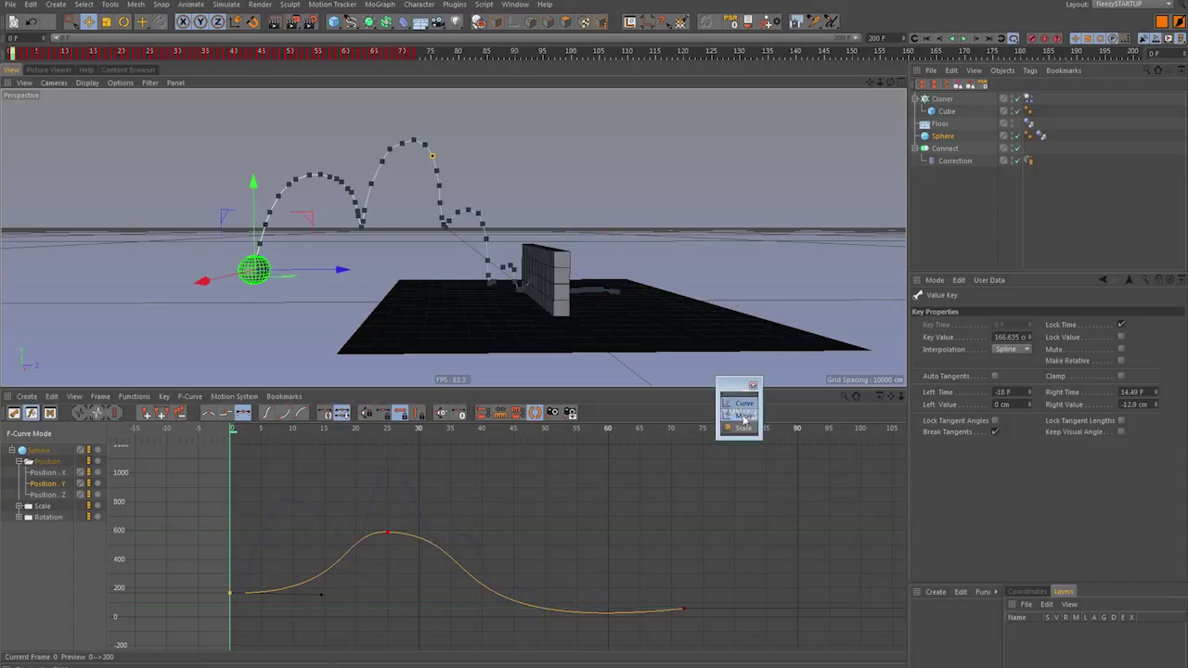
left_click_drag(730, 576, 674, 616)
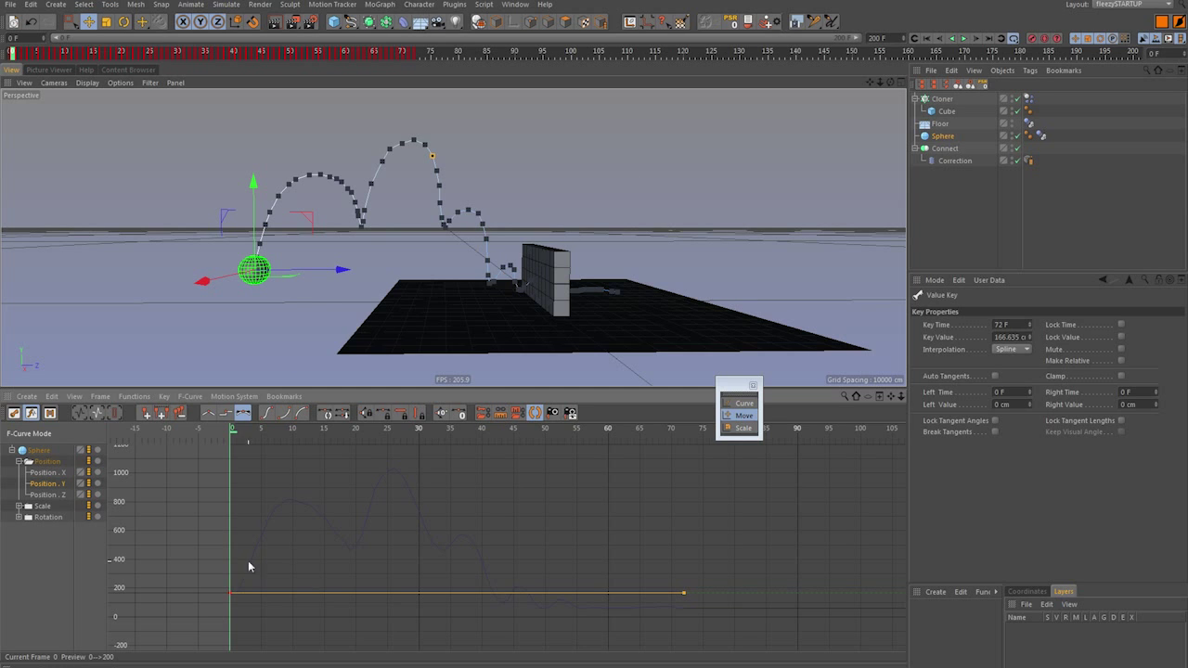
left_click_drag(231, 593, 224, 650)
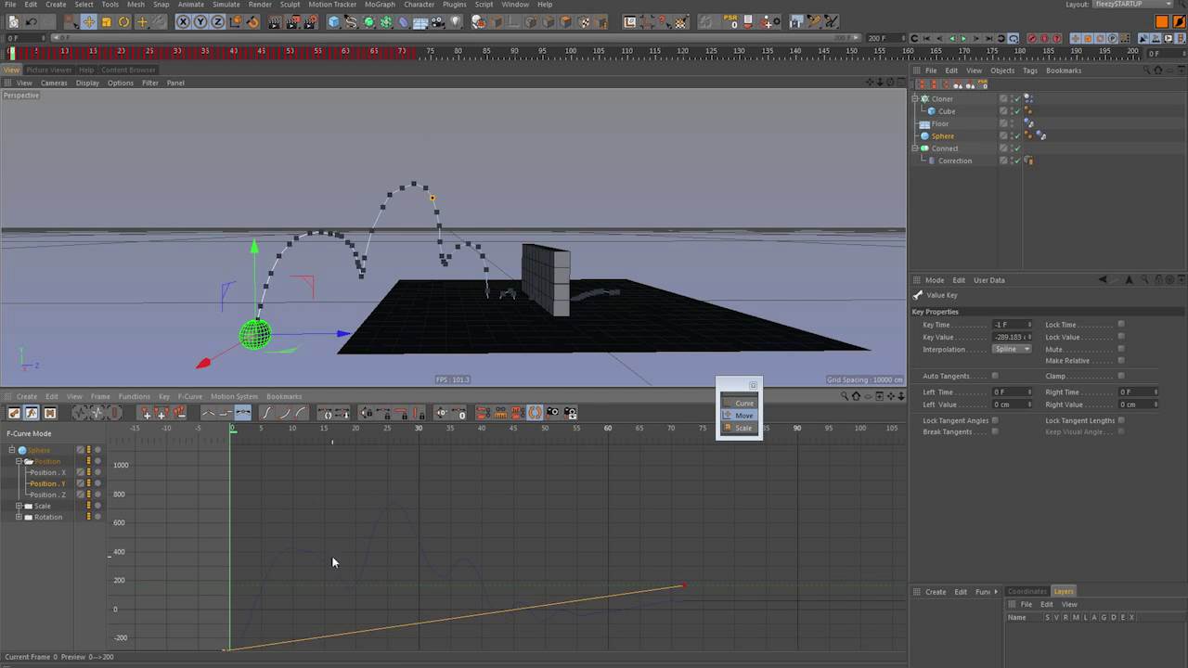
- Raise the Move curve's end key to about 1,075 cm, steepen the start tangent to about 20.9 F and 1,386 cm, and play the result
right_click_drag(333, 563, 403, 528, "alt")
middle_click_drag(403, 527, 423, 501, "alt")
left_click_drag(697, 510, 701, 444)
right_click_drag(610, 533, 396, 580, "alt")
left_click(275, 592)
left_click_drag(277, 592, 391, 465)
right_click_drag(459, 510, 482, 529, "alt")
middle_click_drag(482, 529, 521, 572, "alt")
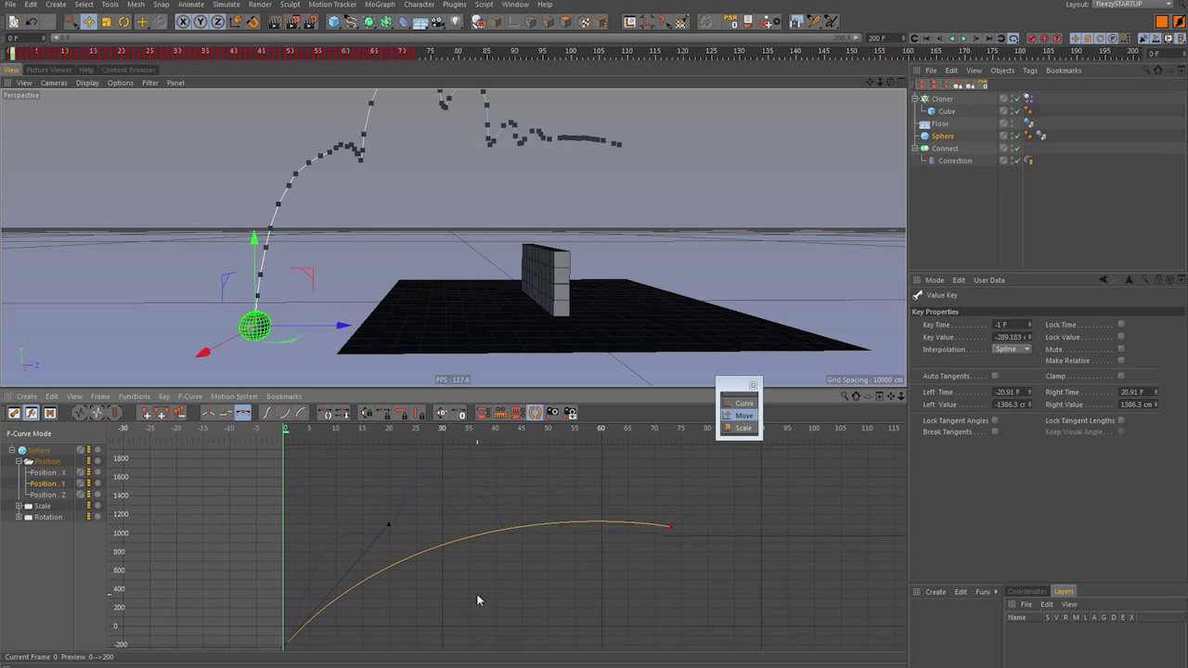
key("F8")
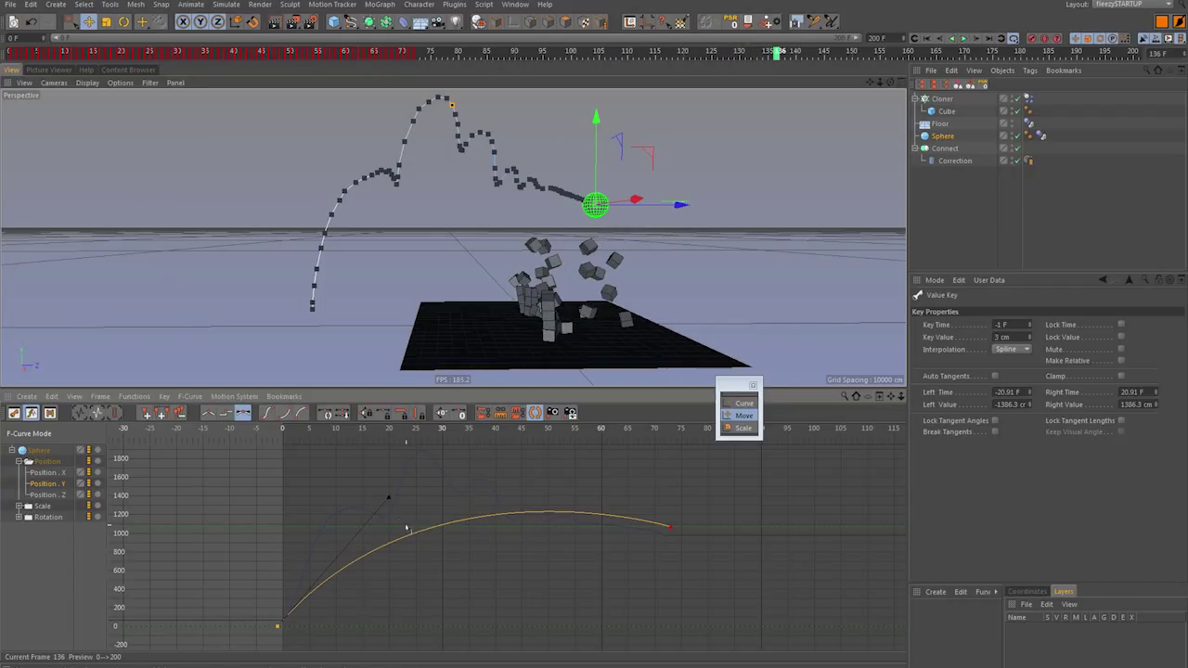
- Switch the reduced modification type to Scale and lower the curve's start key to about 921 cm at frame 1
left_click(188, 396)
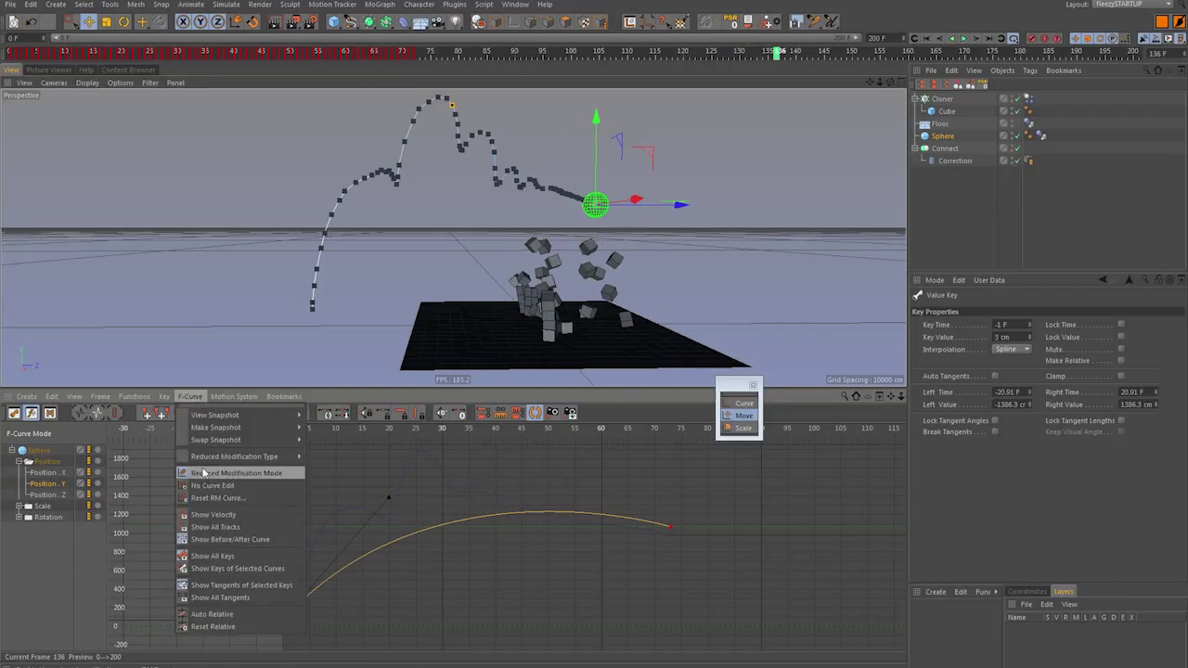
left_click(757, 434)
left_click(754, 432)
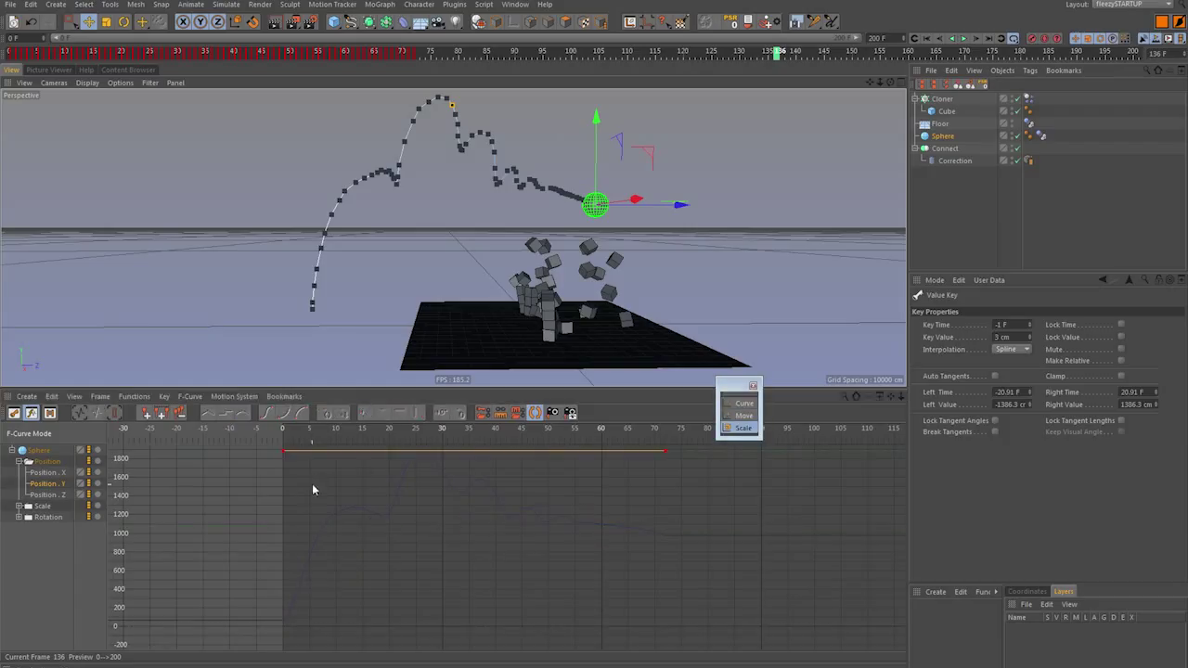
left_click_drag(284, 452, 289, 551)
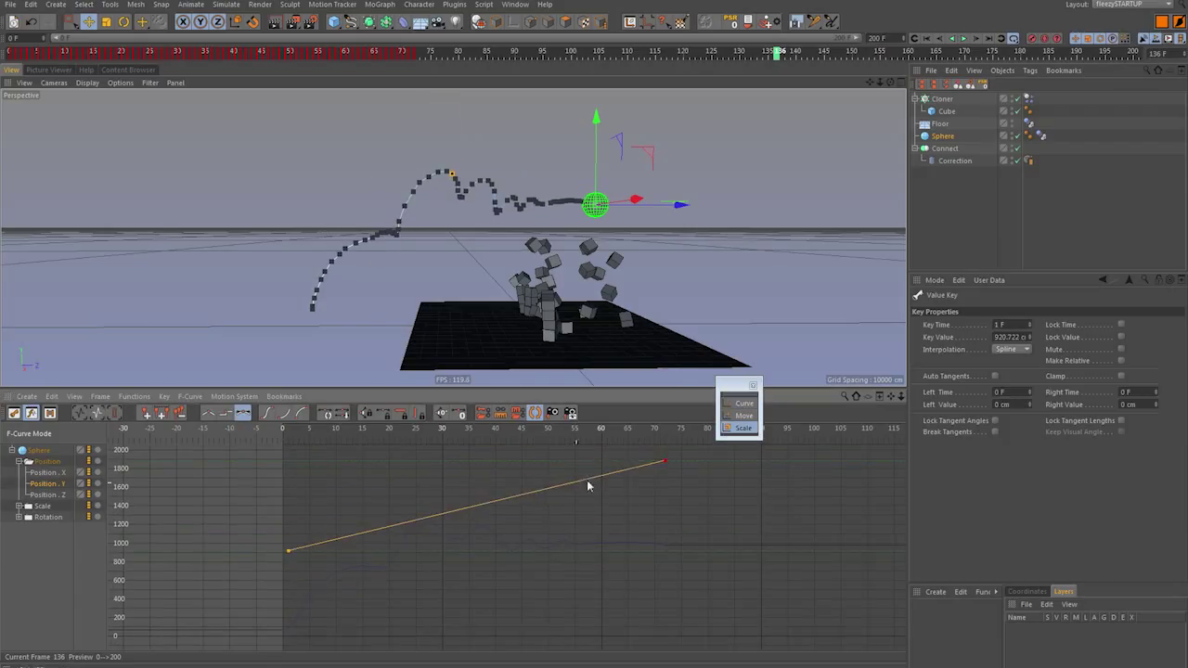
- Add a middle key to the Scale curve, tilt its tangents and position it at frame 41, about 1,386 cm
left_click(478, 517, "ctrl")
left_click_drag(487, 520, 555, 520)
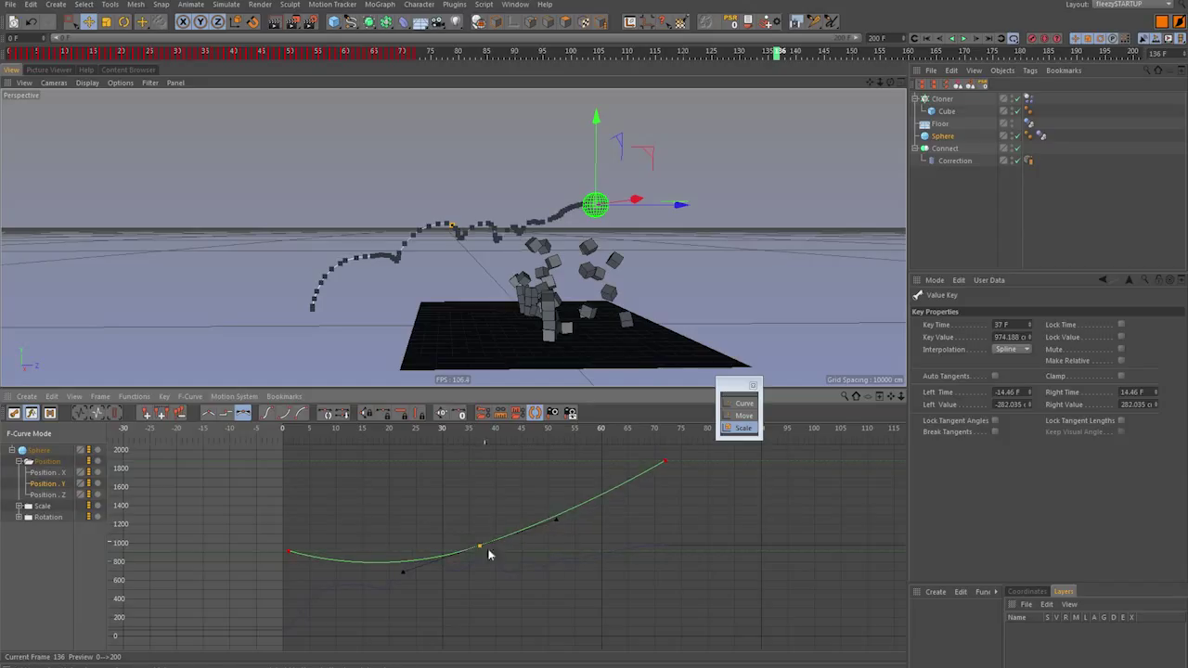
left_click_drag(484, 562, 509, 517)
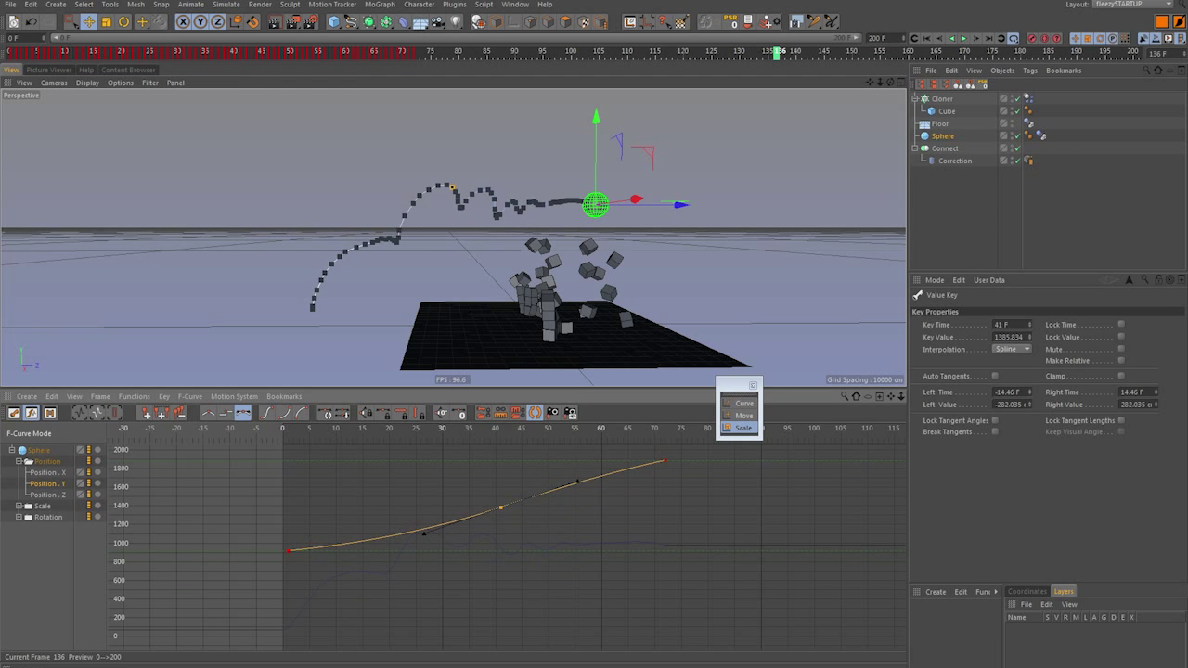
- Inspect the Sphere's edited path from other angles and reset the reduced modification curve of its Position Y track
left_click_drag(592, 359, 603, 307, "alt")
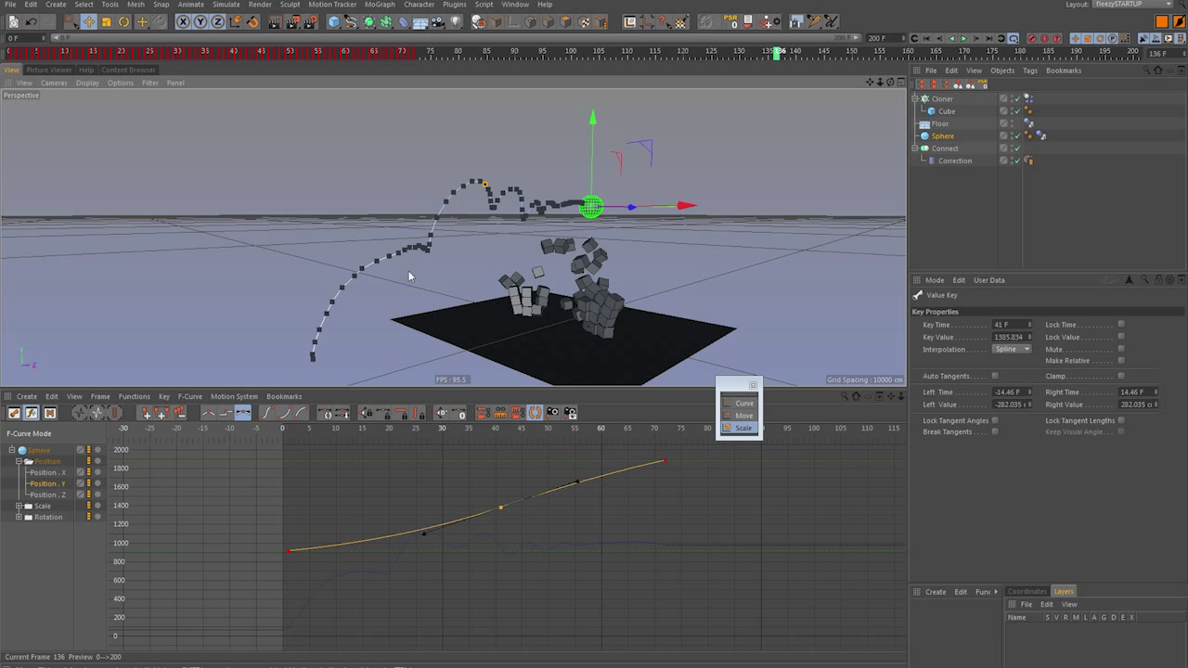
left_click(389, 258)
left_click_drag(384, 275, 447, 285, "alt")
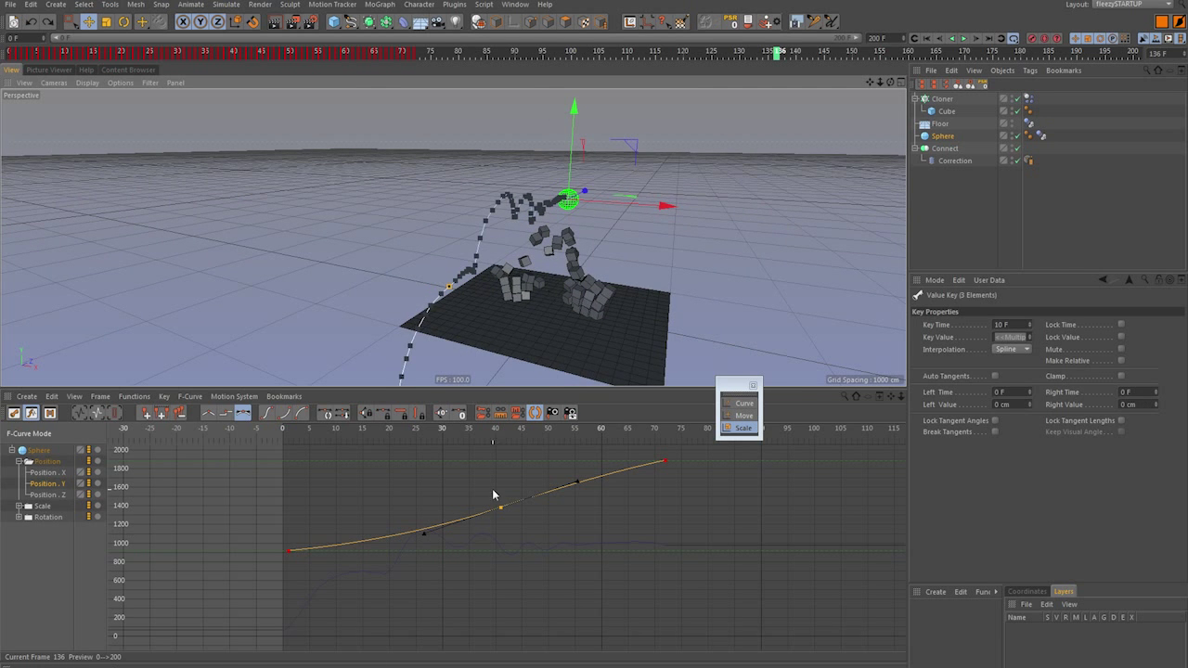
middle_click_drag(493, 495, 444, 495, "alt")
left_click(451, 508)
left_click(189, 396)
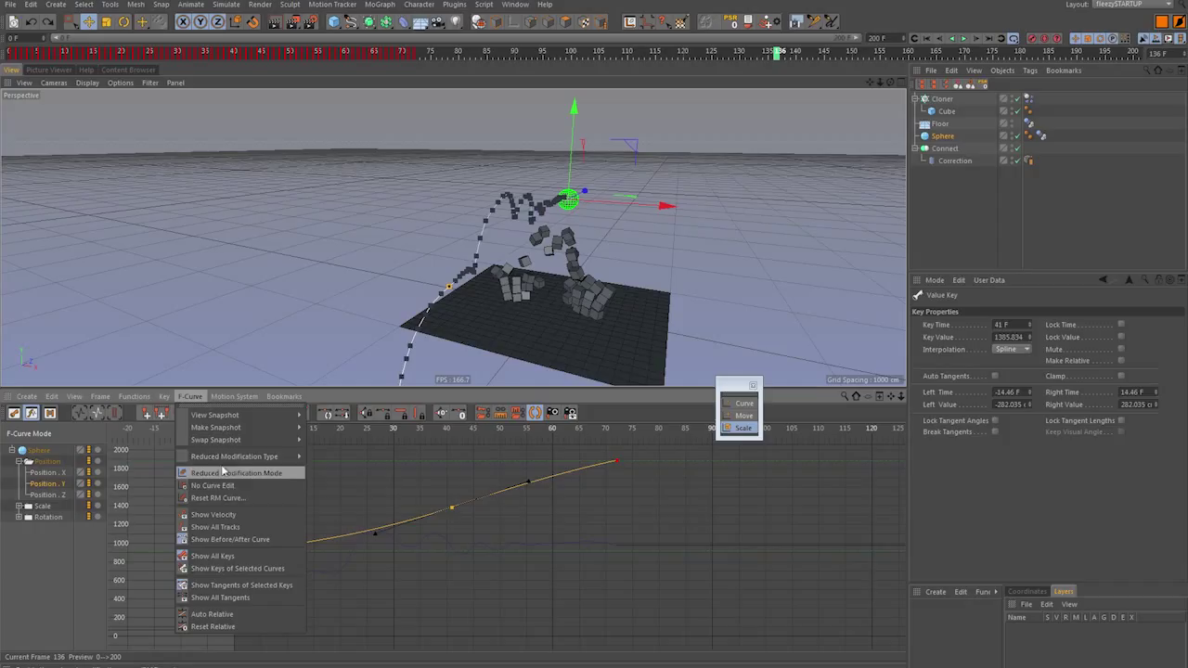
mouse_move(228, 459)
left_click(219, 497)
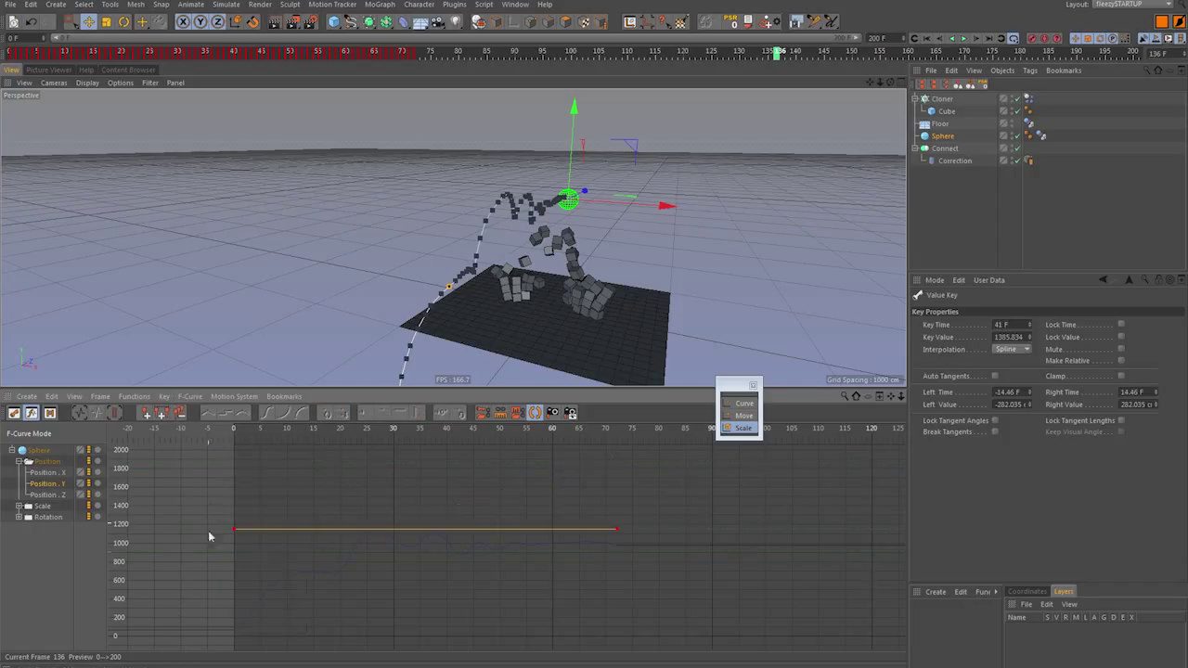
- Return to frame 0, deselect the Sphere and enlarge the viewport by shrinking the Timeline
key("shift+f")
left_click(913, 230)
left_click_drag(600, 338, 446, 336, "alt")
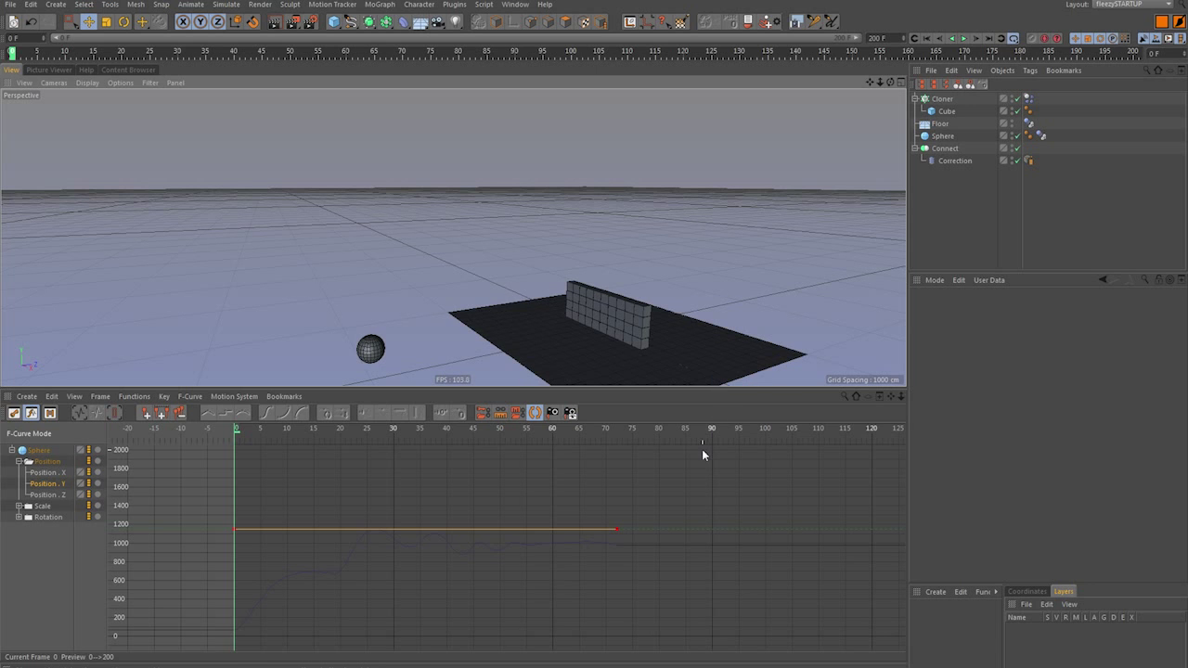
left_click_drag(508, 388, 494, 622)
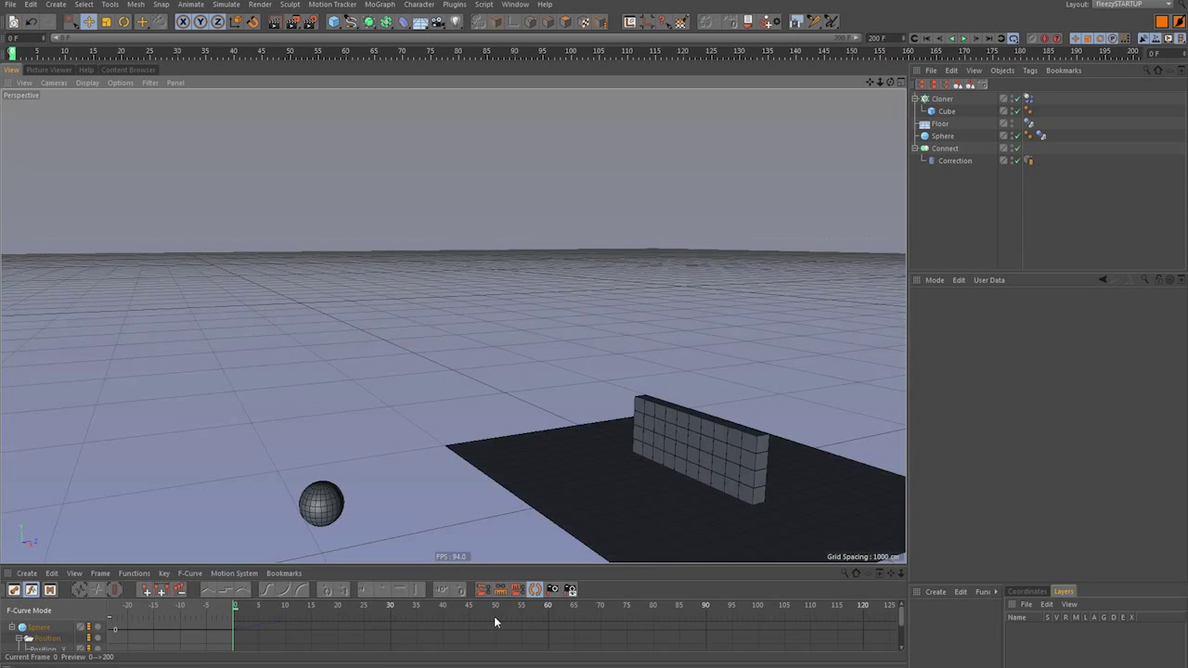